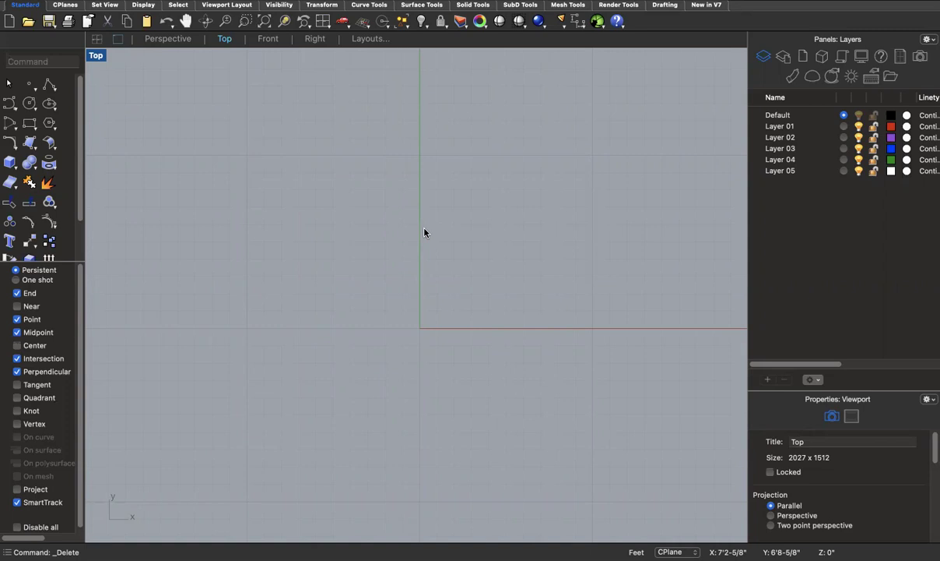
Select Feet as the model units in the document's unit settings and close the settings.
text(Units)
key(Return)
click(698, 198)
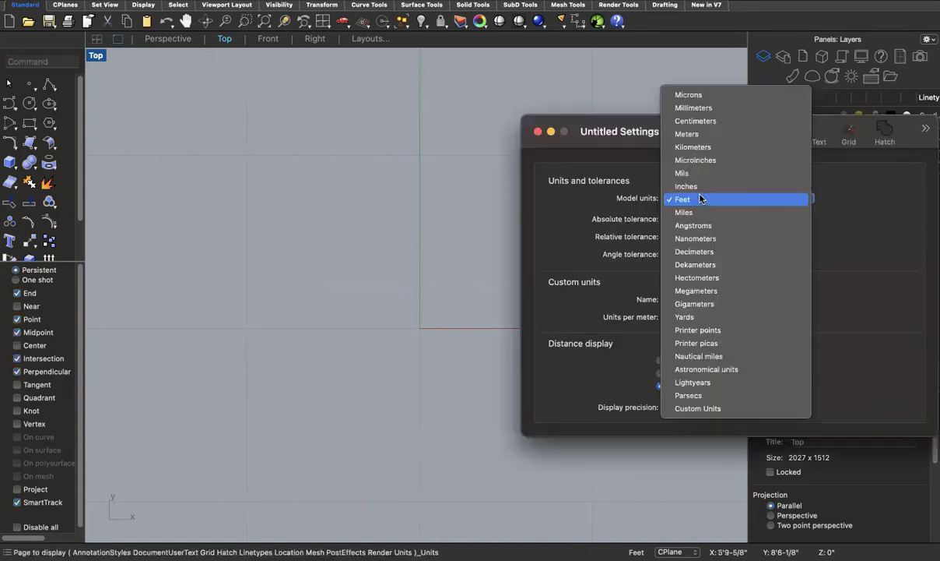
click(700, 199)
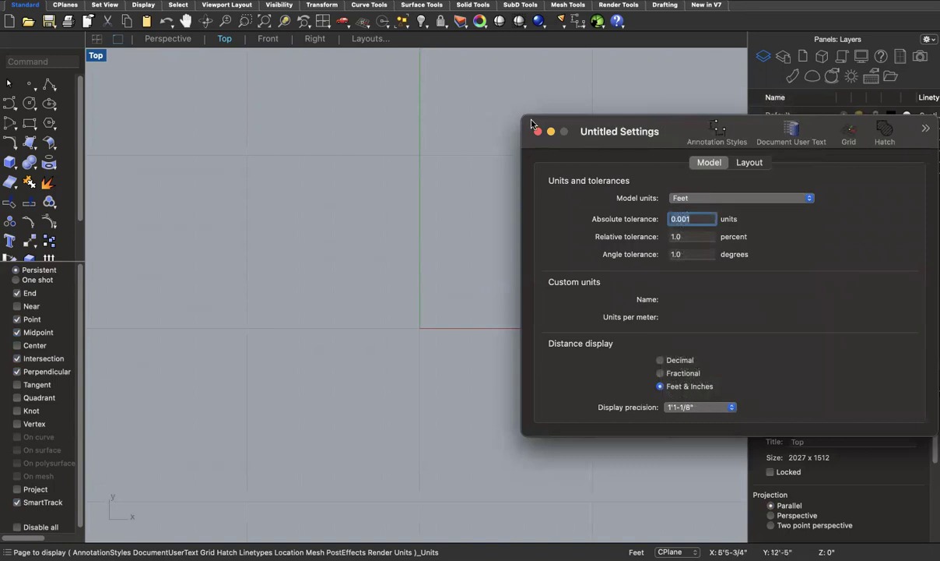
click(537, 132)
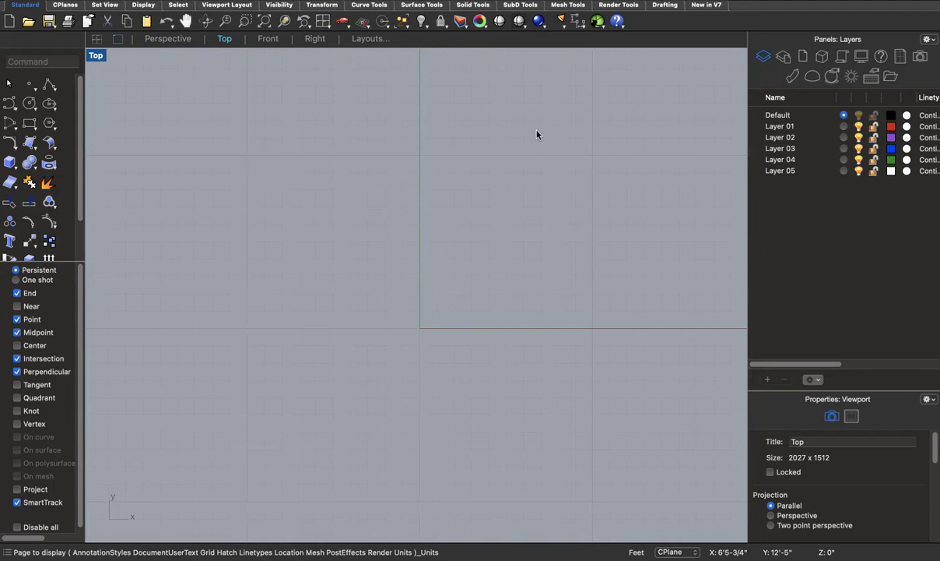
Draw a 5' by 5' rectangle with its first corner at the origin.
text(Rectangle)
key(Return)
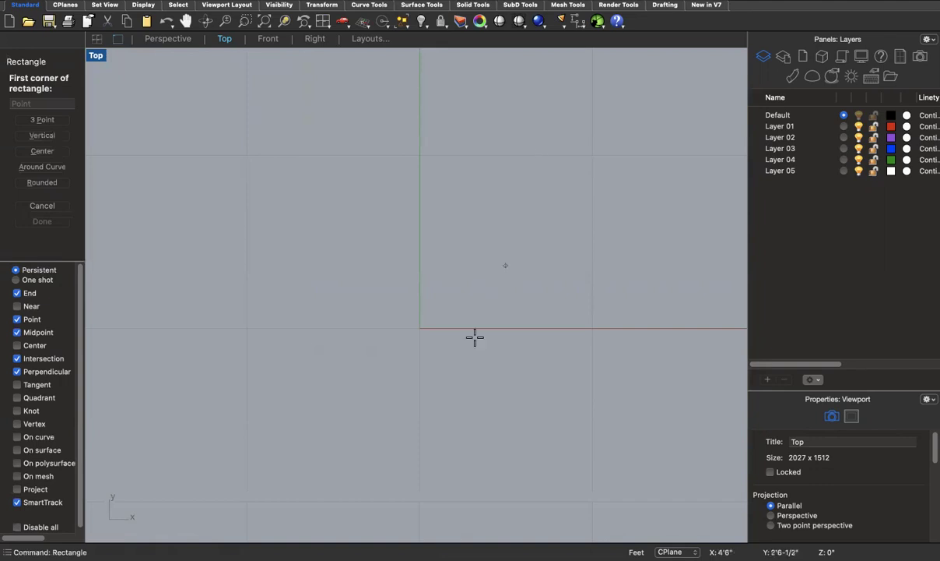
click(419, 328)
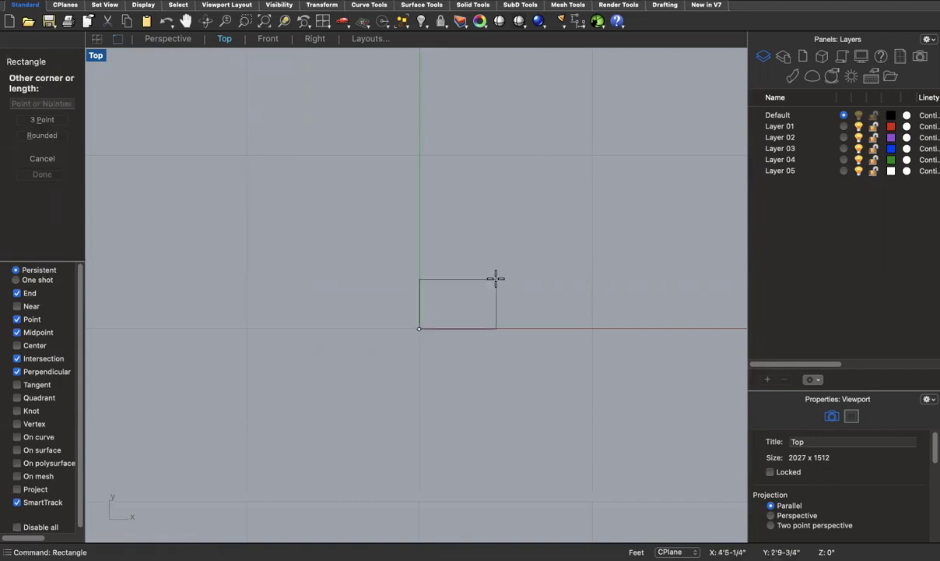
text(@5',5')
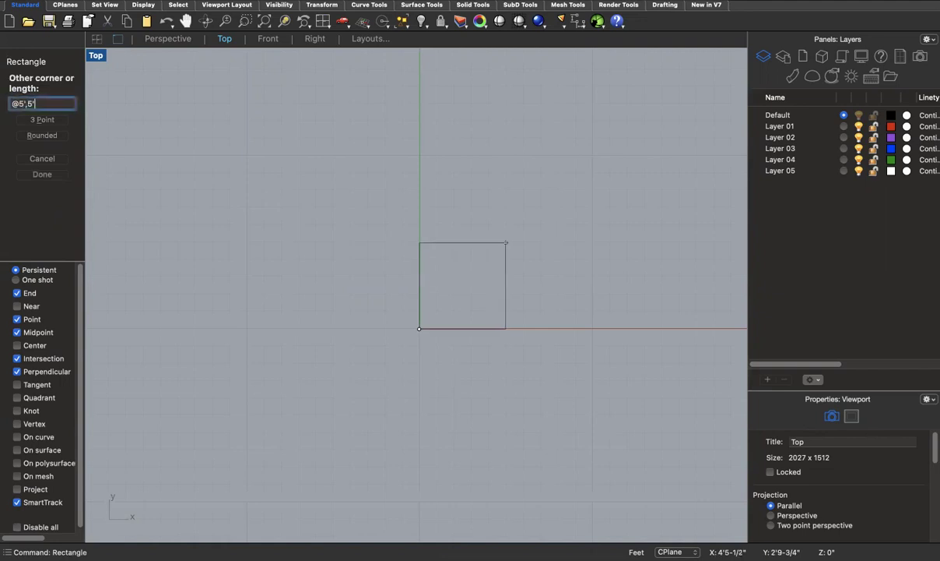
key(Return)
Measure the square's upper edge and right edge with the Distance command.
text(du)
key(BackSpace)
text(i)
key(Return)
click(507, 237)
click(420, 243)
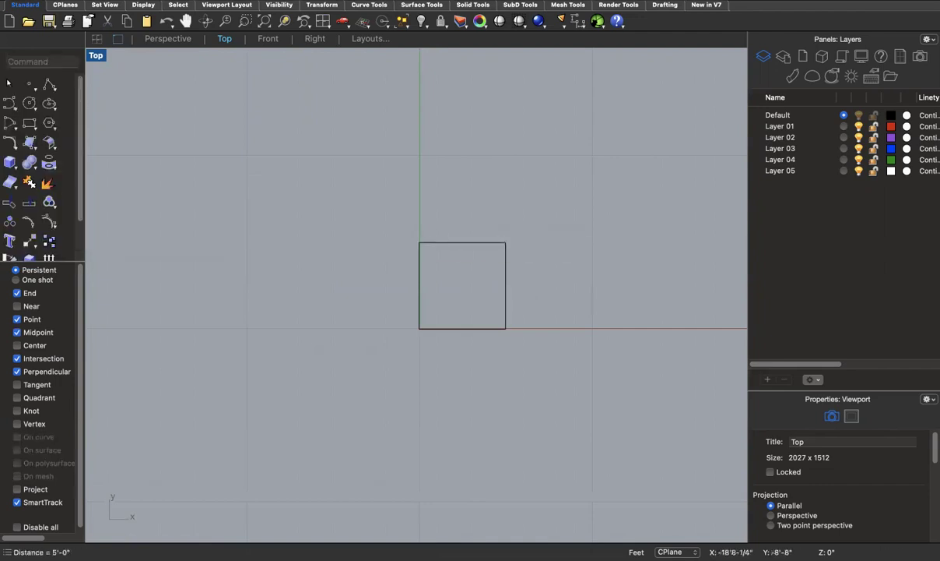
key(Return)
click(506, 242)
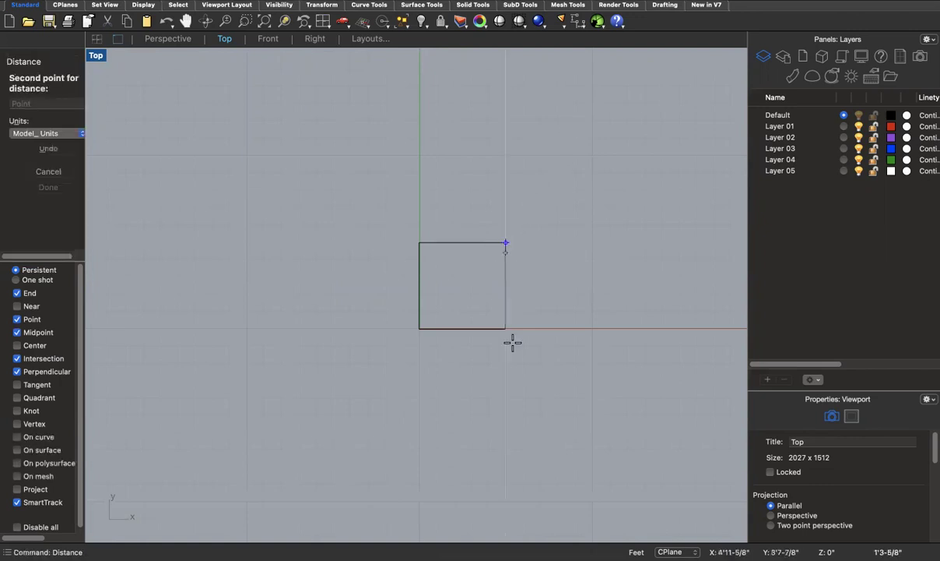
click(505, 328)
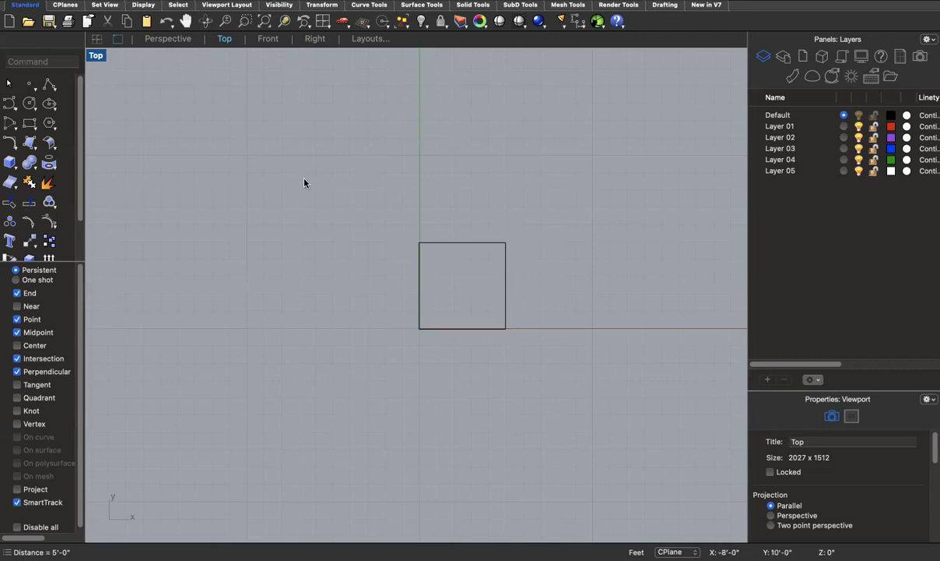
In the Perspective view, extrude the square curve 5' upward as a solid with ExtrudeCrv.
click(183, 39)
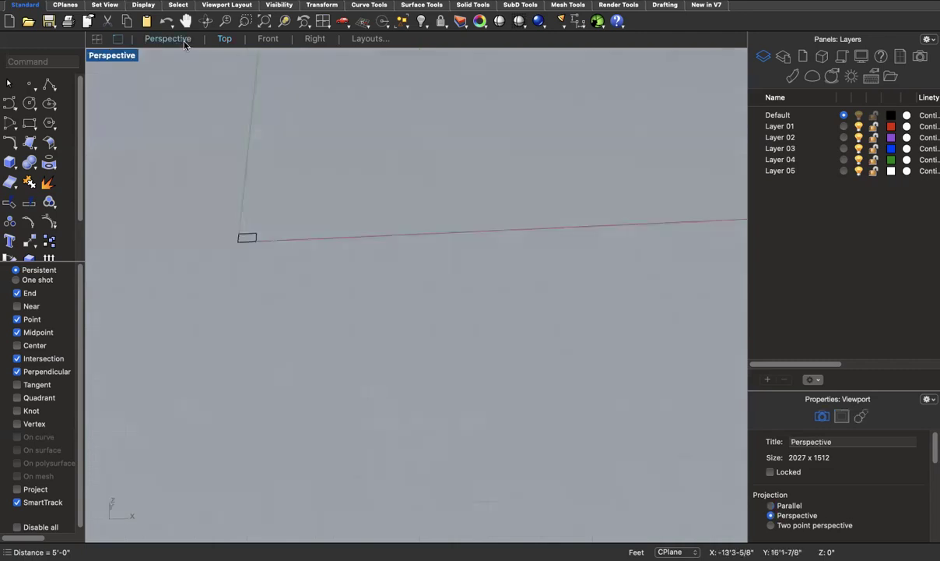
click(255, 237)
text(zs)
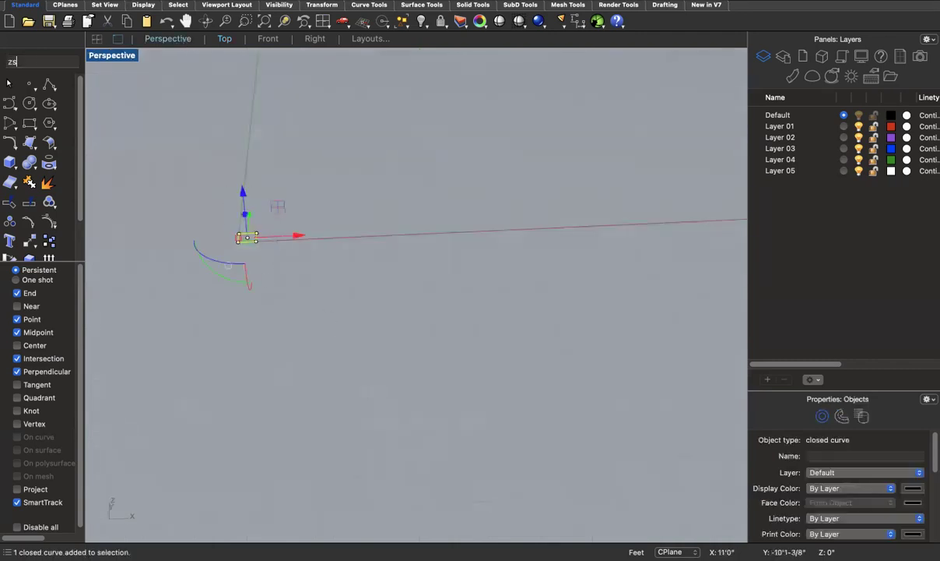
key(Return)
scroll(357, 231, down, 3)
scroll(356, 231, left, 5)
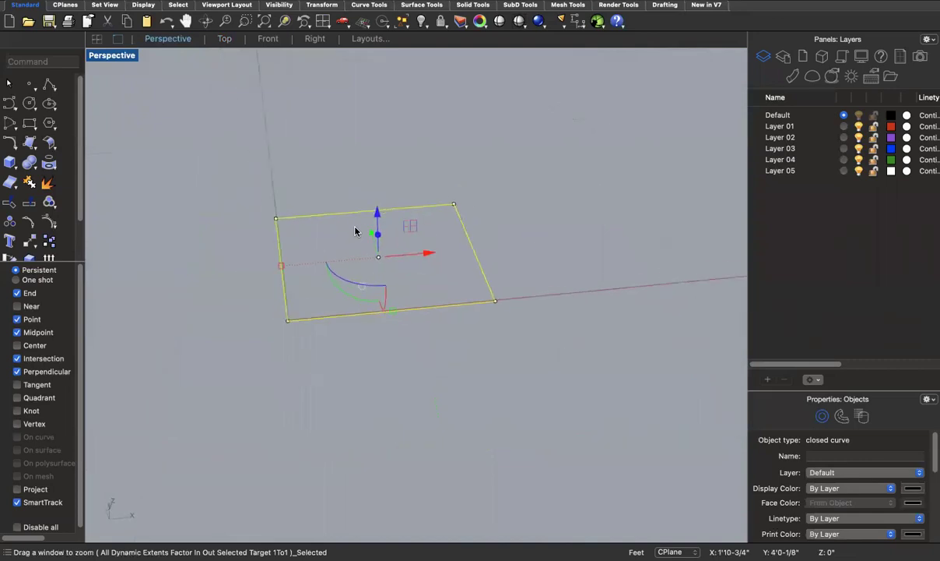
scroll(355, 231, down, 3)
scroll(355, 231, up, 3)
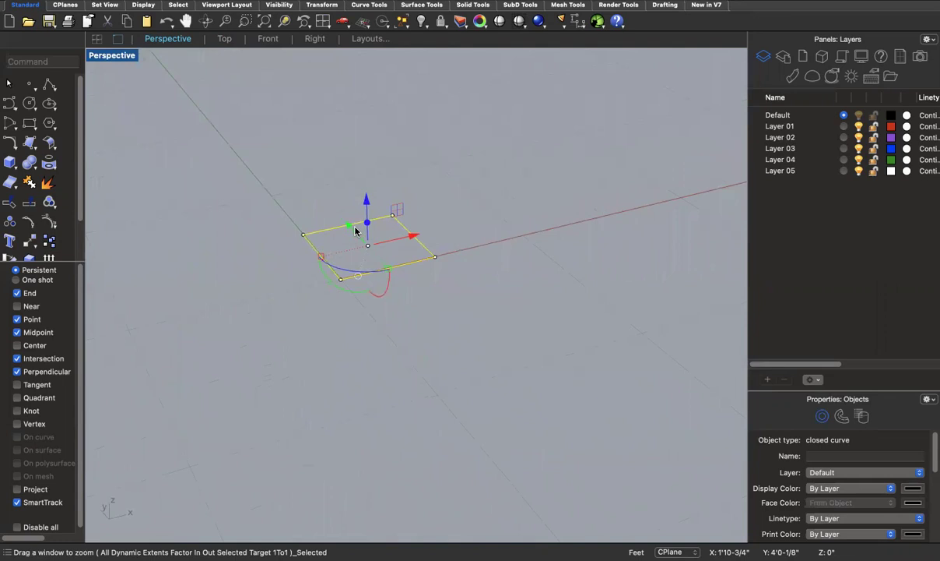
text(ExtrudeCrv)
key(Return)
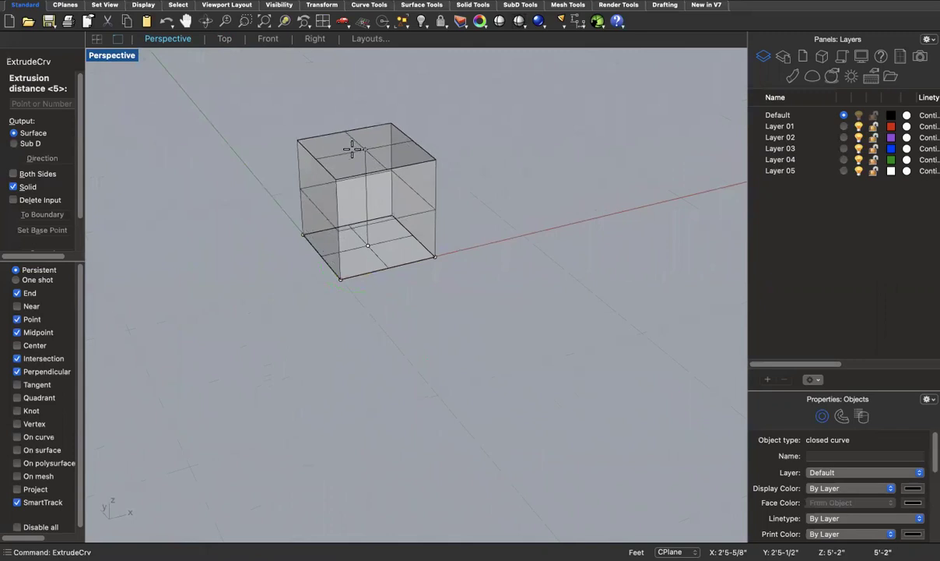
text(5')
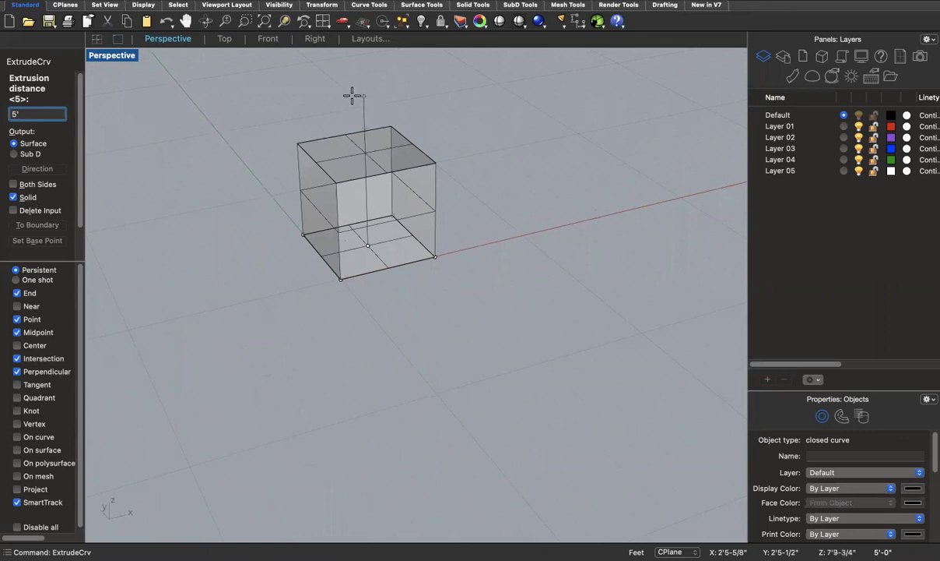
key(Return)
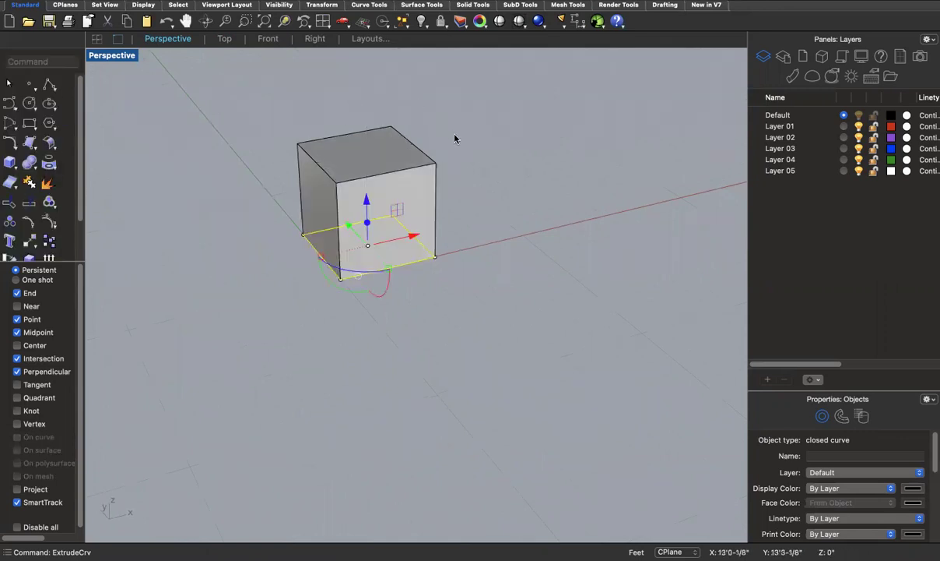
click(485, 176)
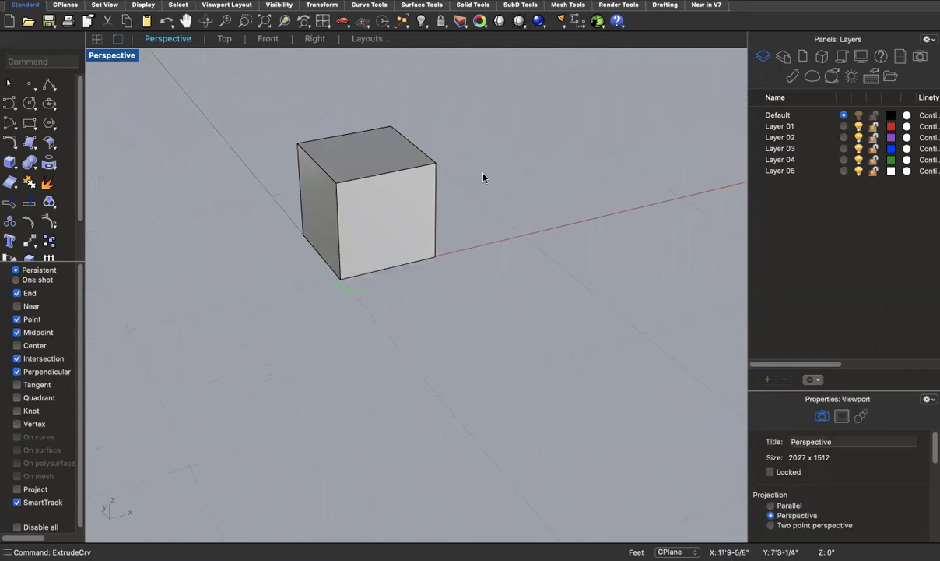
Delete the extruded cube and create a planar surface from the remaining square curve.
click(373, 156)
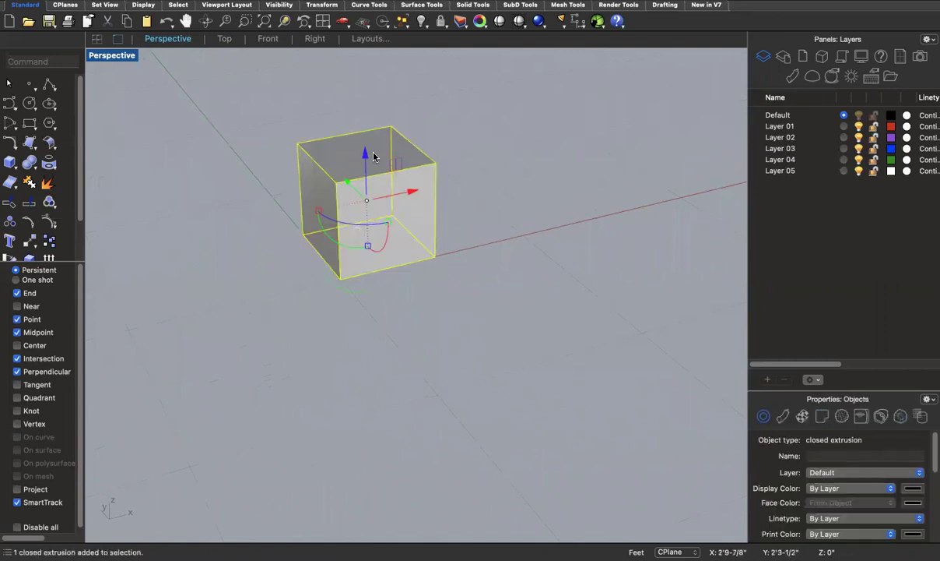
key(Delete)
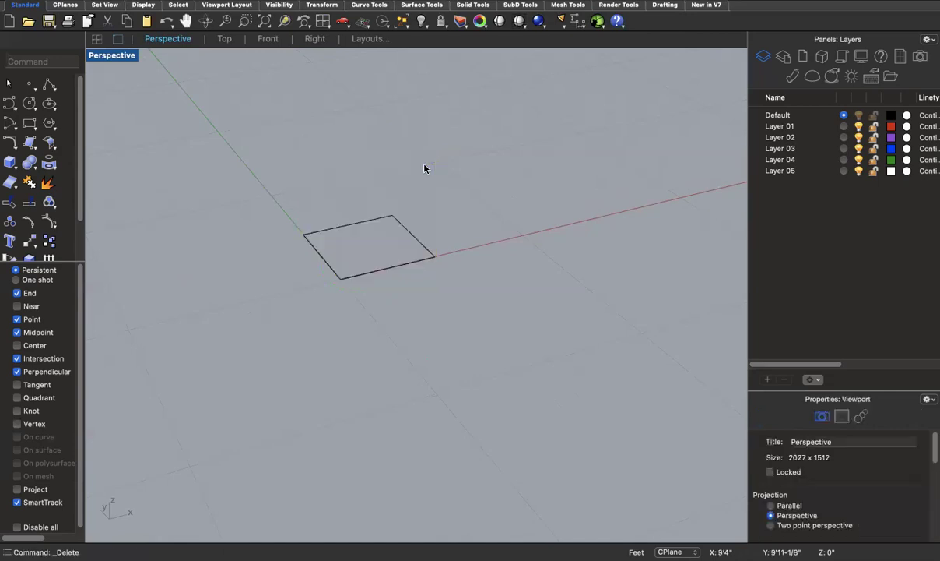
click(398, 224)
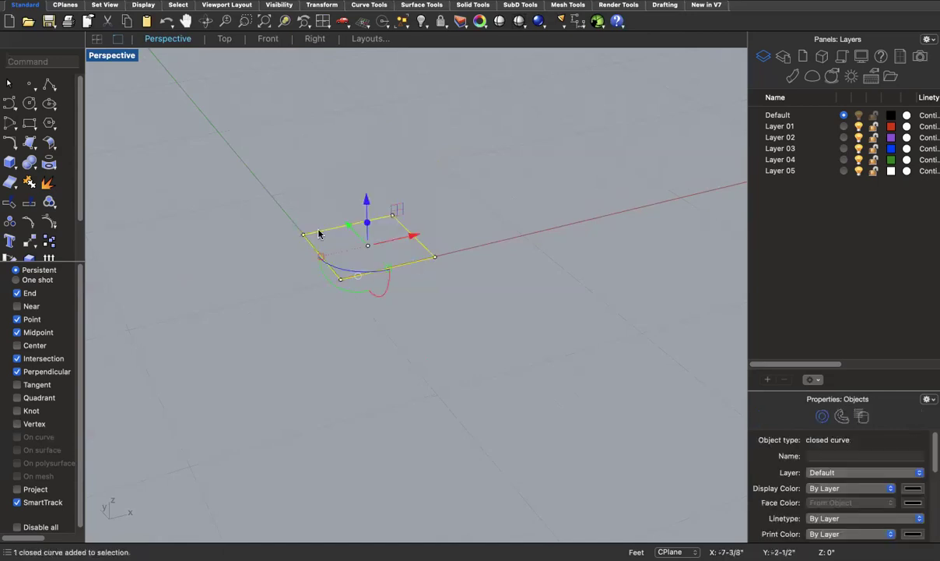
text(Planar)
key(Return)
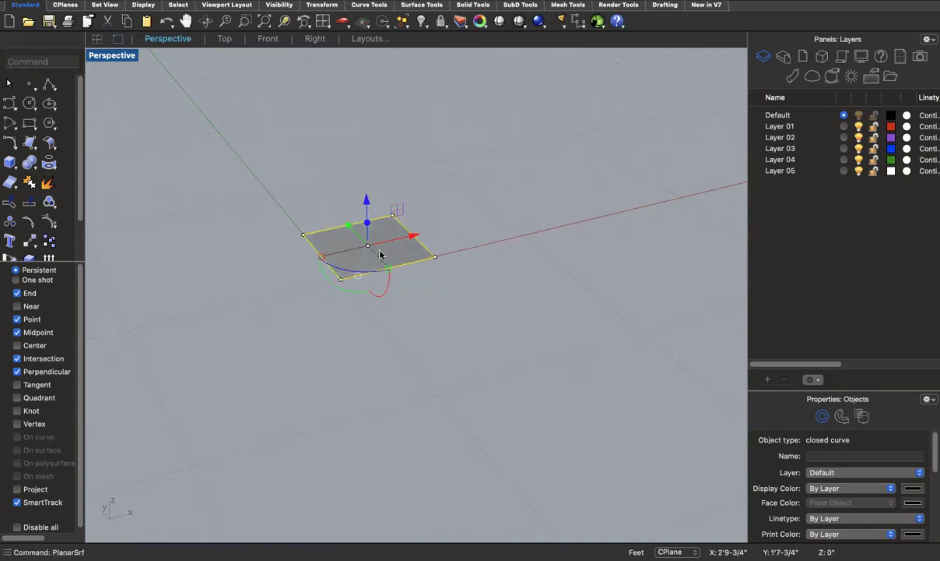
click(468, 280)
Extrude the planar surface 5' upward as a solid with ExtrudeSrf.
click(362, 245)
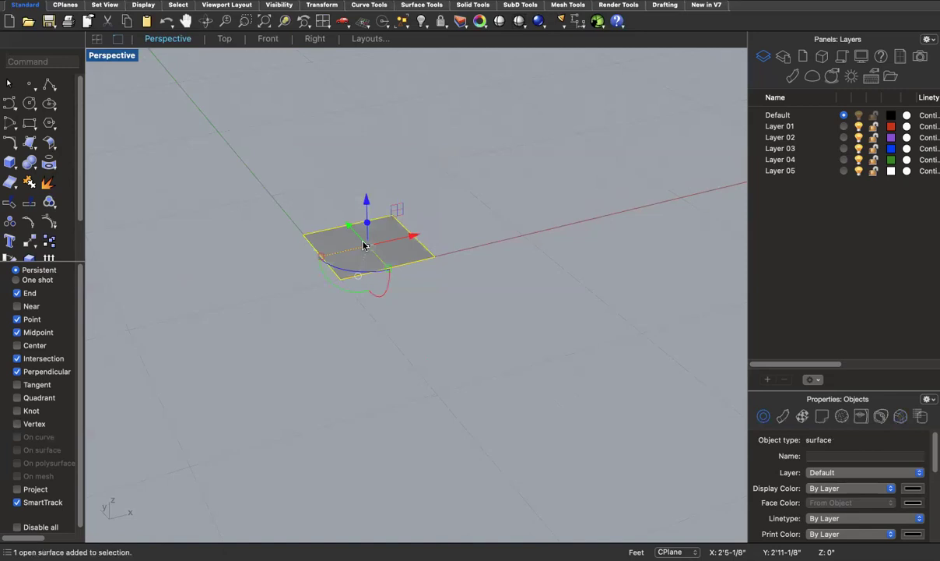
text(ExtrudeSrf)
key(Return)
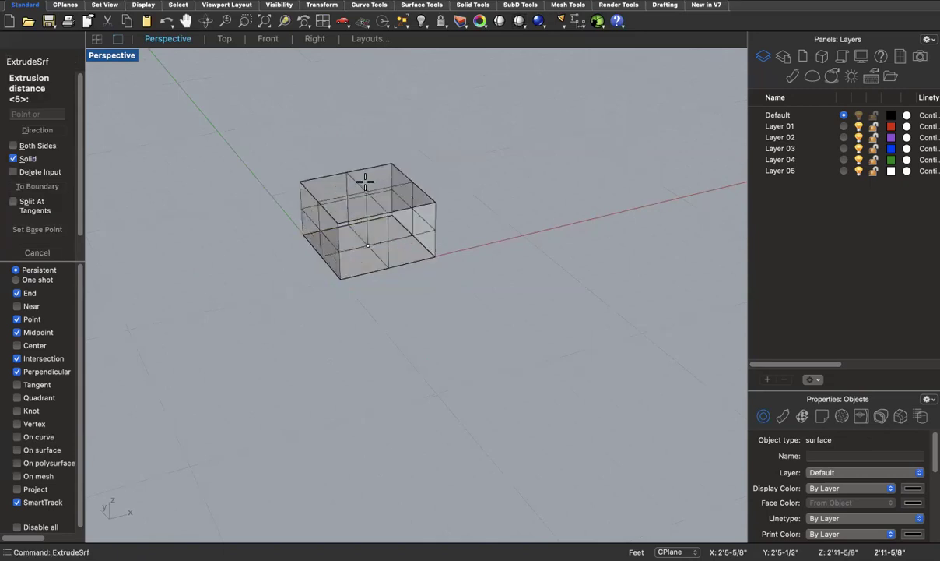
text(5')
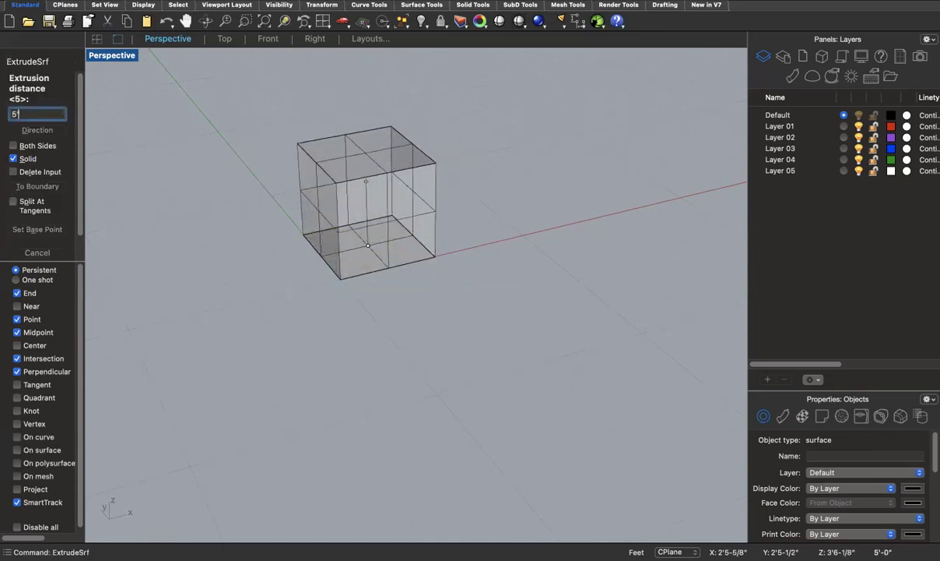
key(BackSpace)
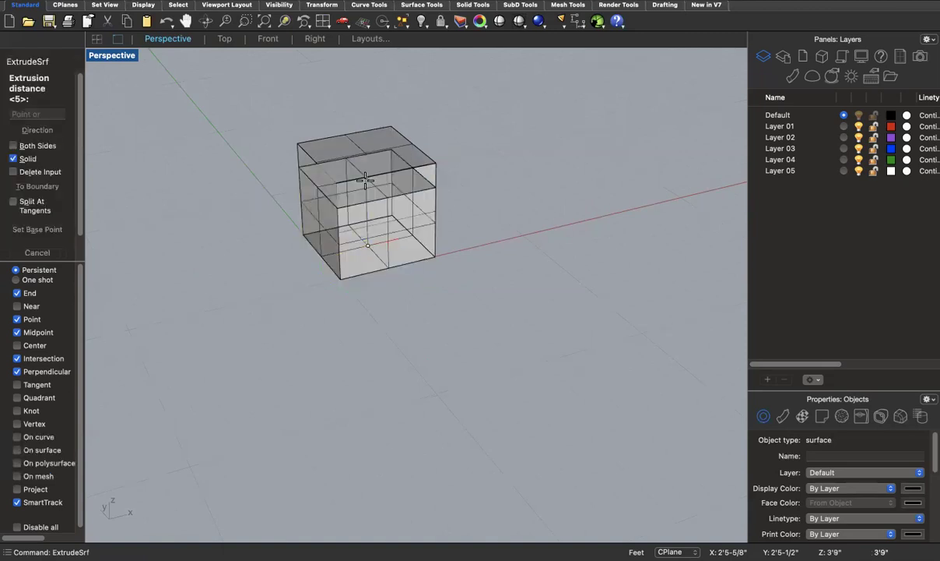
click(356, 177)
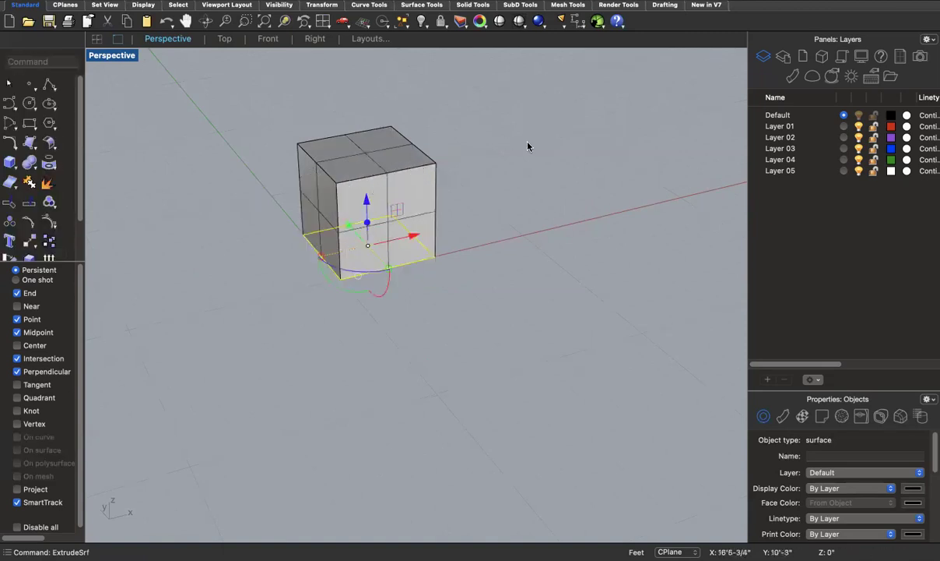
click(528, 146)
Delete the extruded cube, the planar surface and the square curve to clear the model.
click(407, 189)
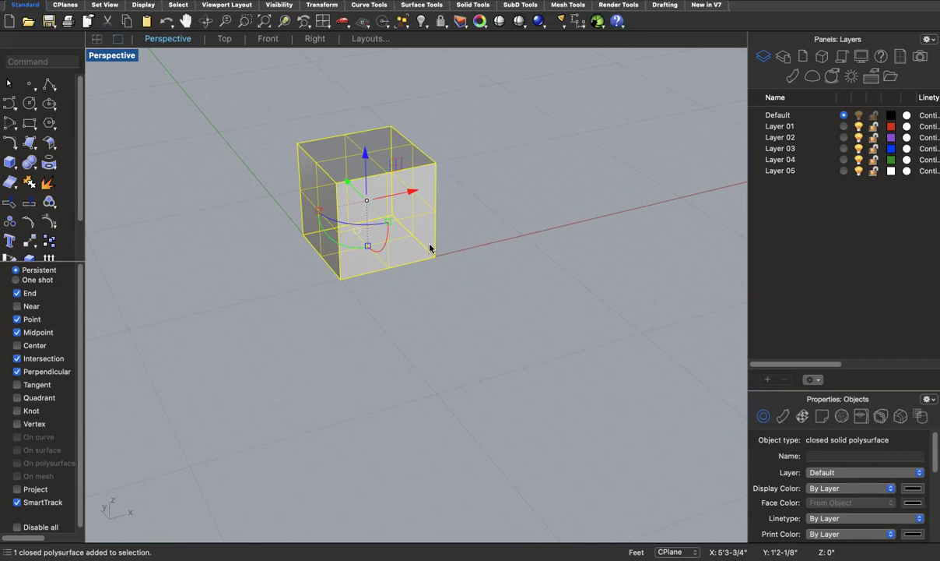
key(Delete)
click(392, 247)
key(Delete)
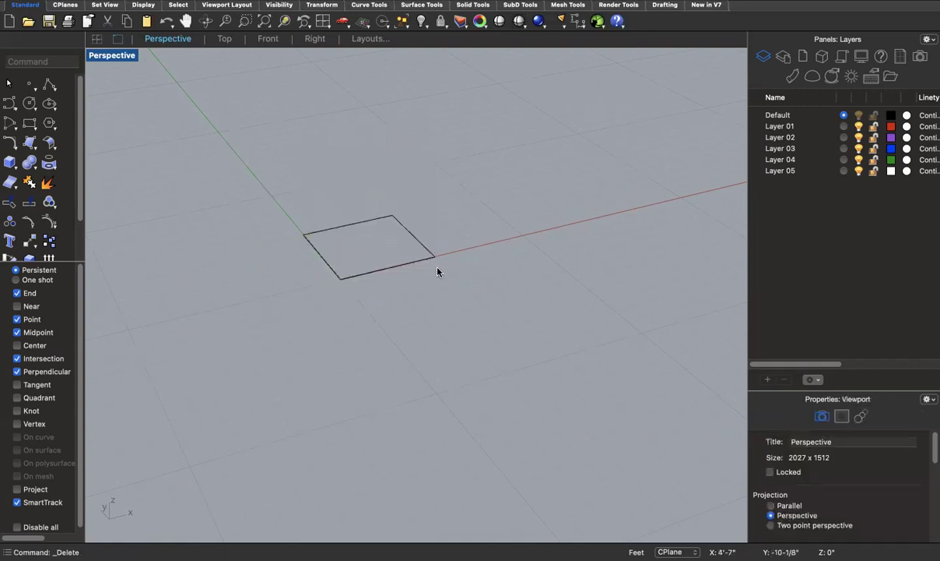
drag(456, 286, 312, 191)
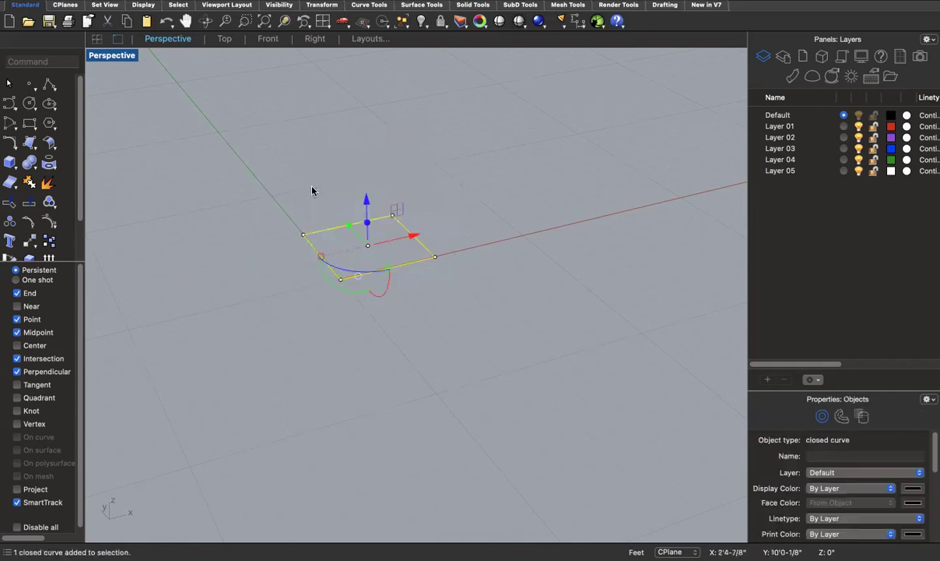
key(Delete)
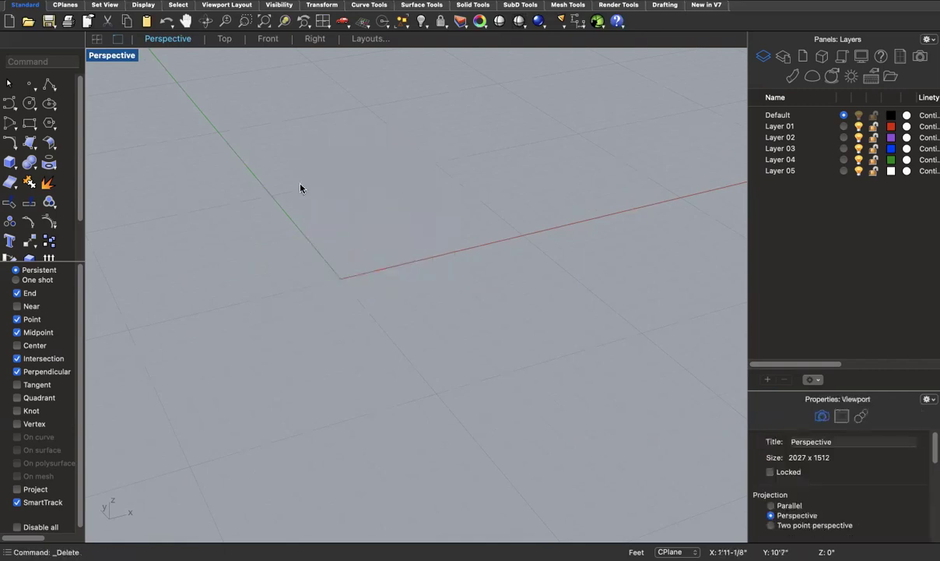
click(8, 167)
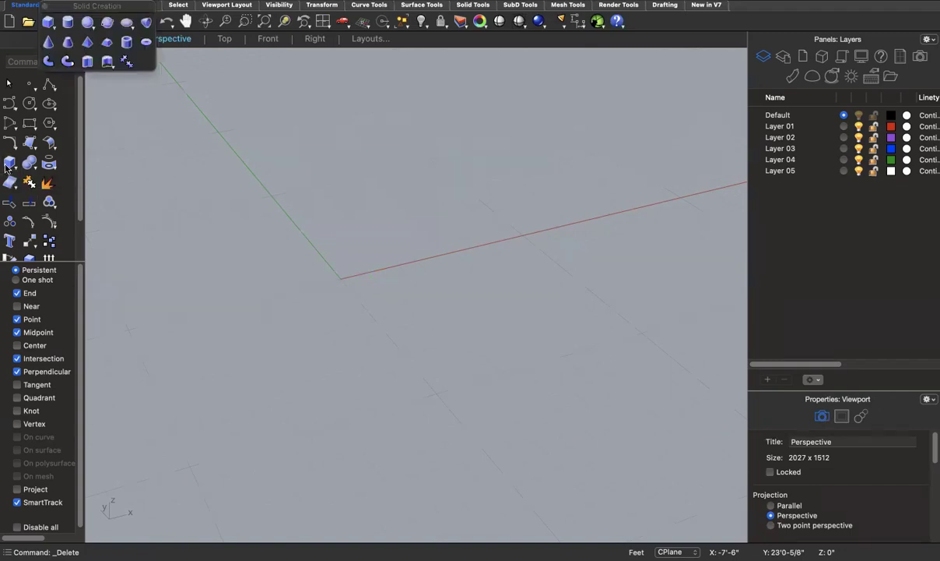
click(9, 161)
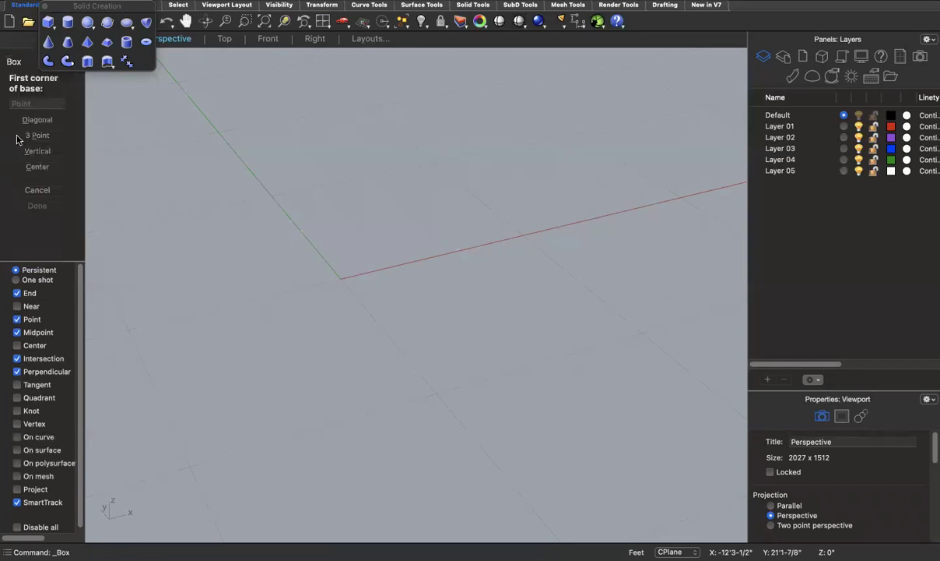
click(43, 192)
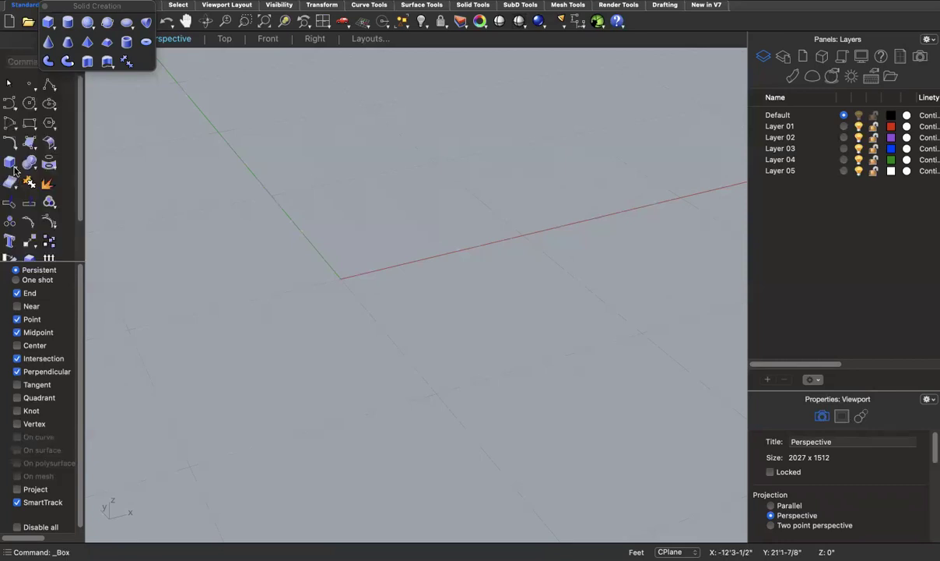
click(10, 161)
mouse_move(26, 174)
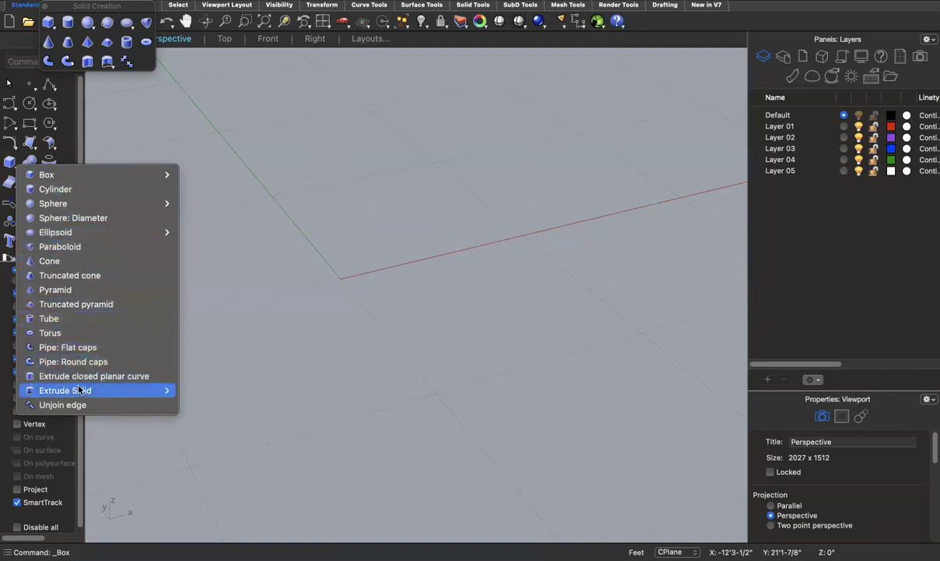
mouse_move(80, 392)
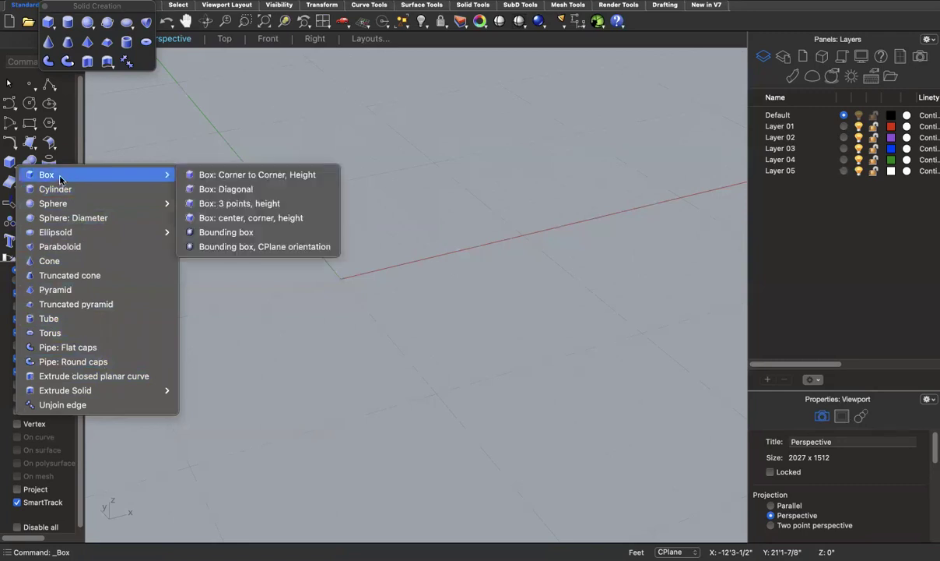
click(23, 158)
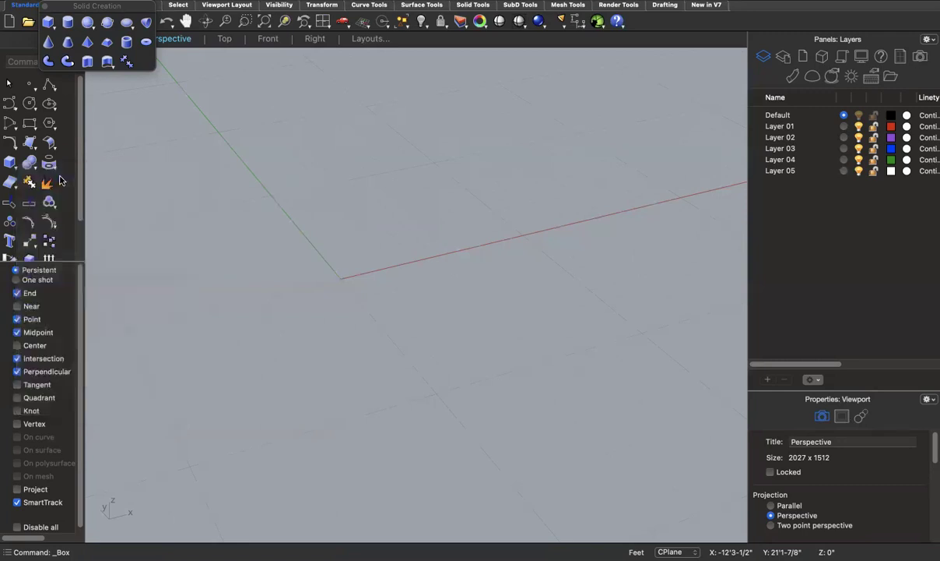
Create a solid box from the origin in the Perspective view, with a 5' by 5' base and 5' height.
click(48, 22)
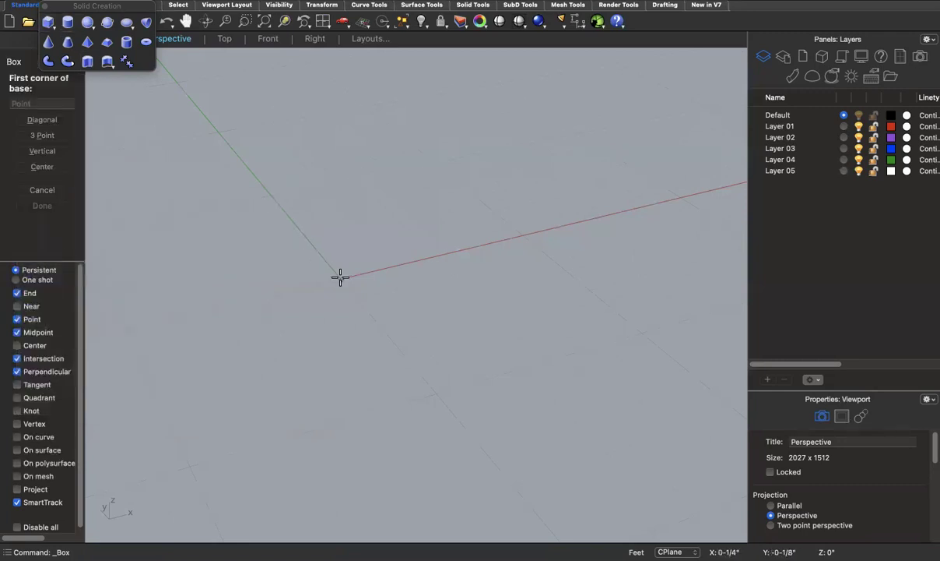
click(341, 277)
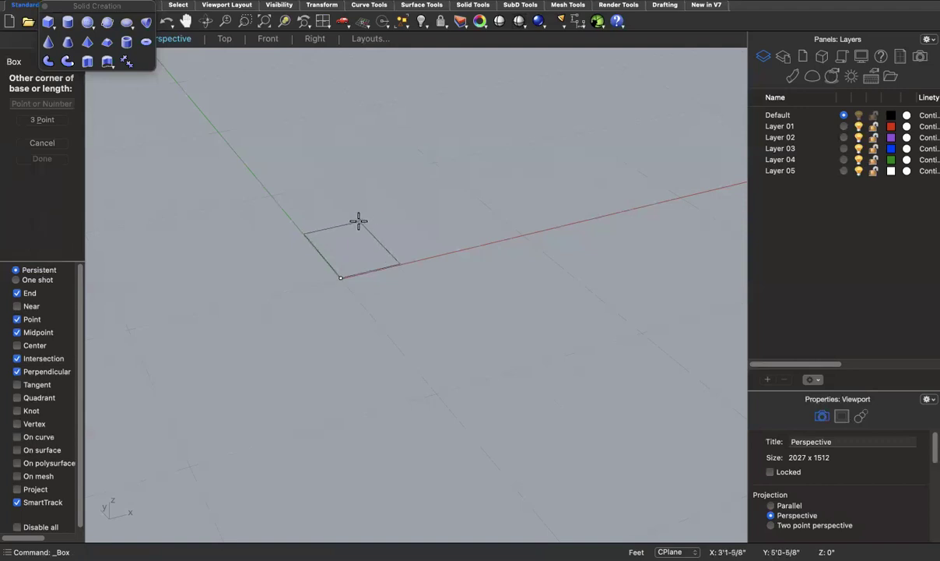
text(5)
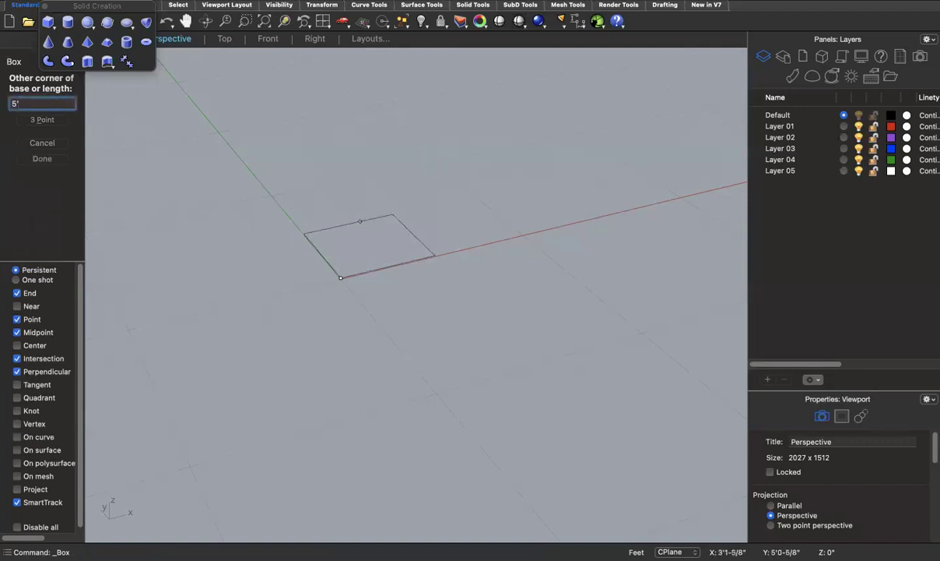
key(Return)
text(3)
key(Return)
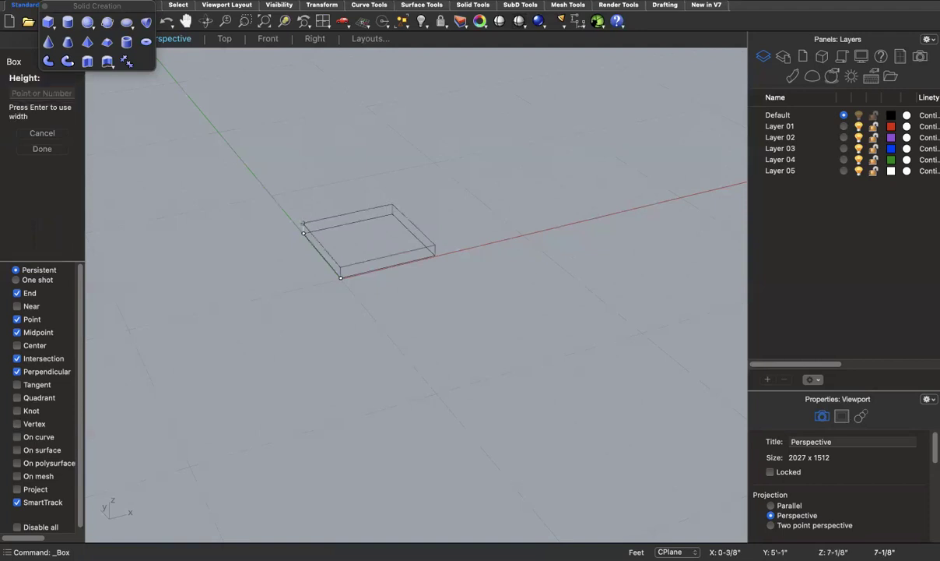
text(5)
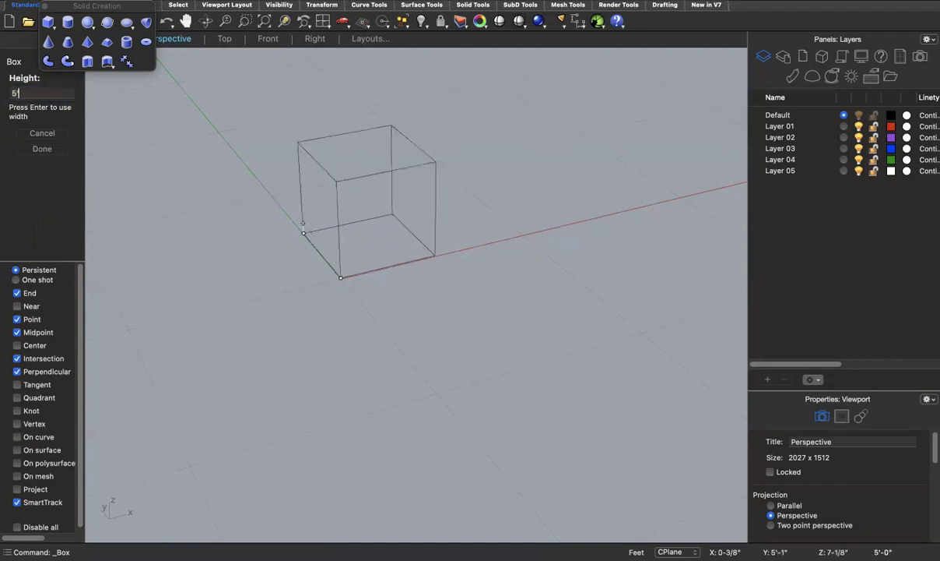
key(Return)
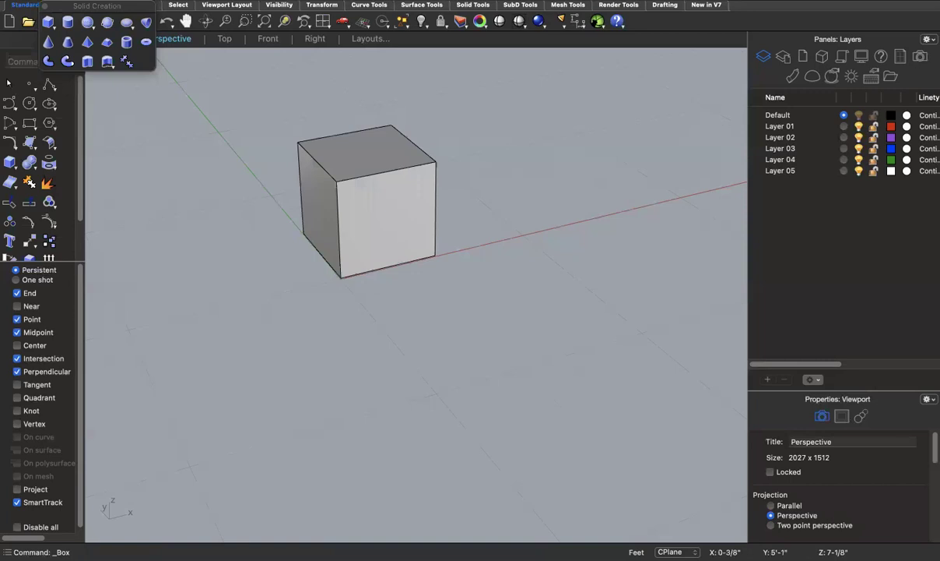
Delete the solid box and create a sphere centered at the origin with a radius of 6'.
click(397, 186)
key(Delete)
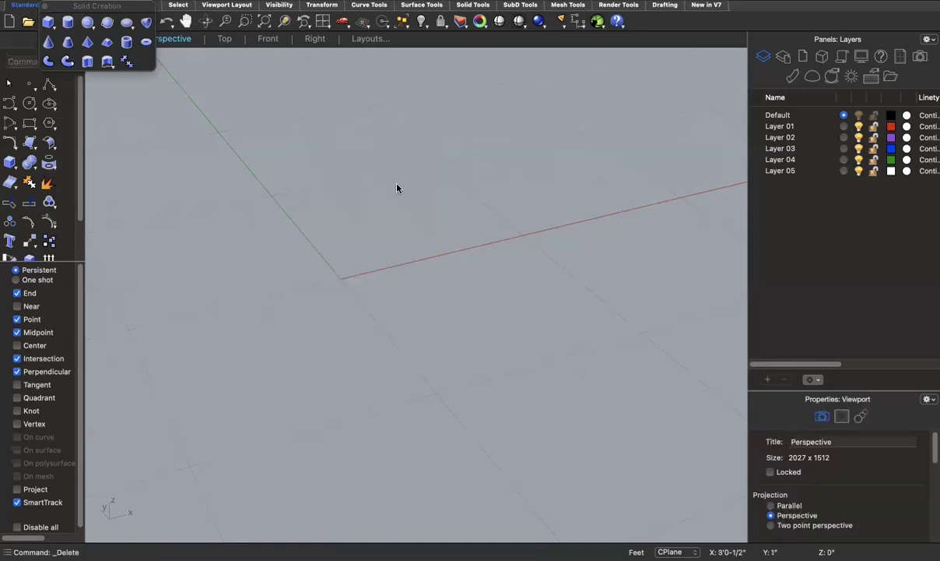
click(87, 21)
click(341, 277)
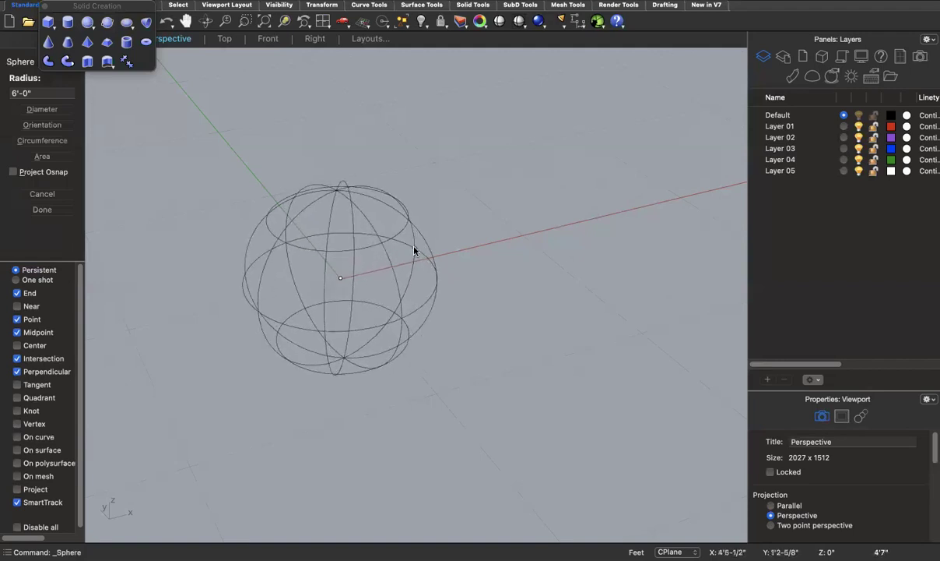
click(415, 247)
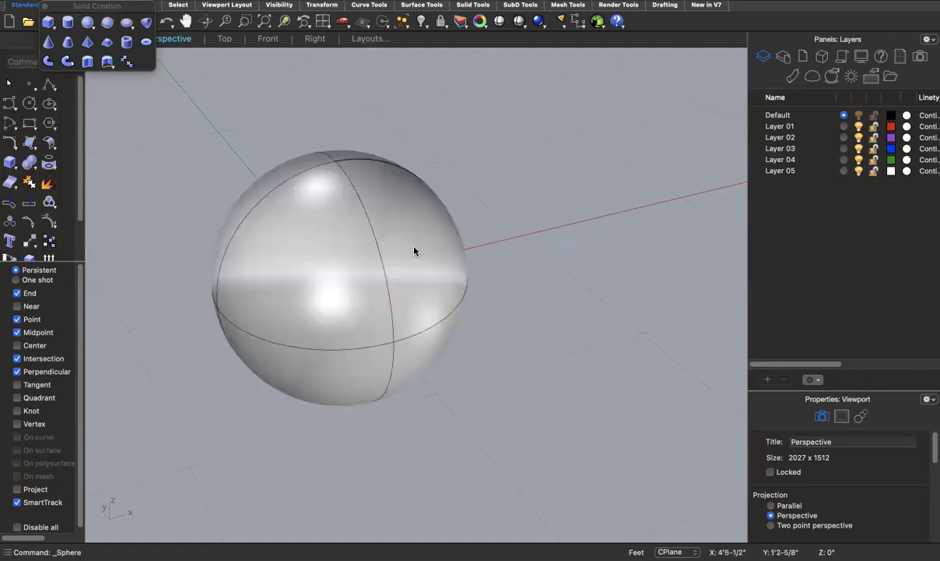
Delete the sphere and show all hidden objects to bring back the labeled loft and sweep example curves.
click(414, 251)
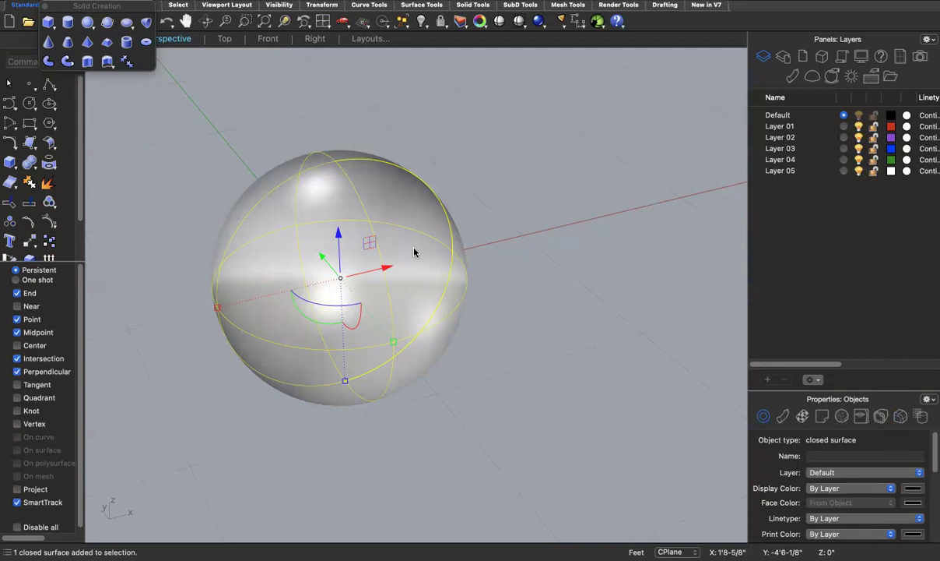
key(Delete)
scroll(414, 251, up, 4)
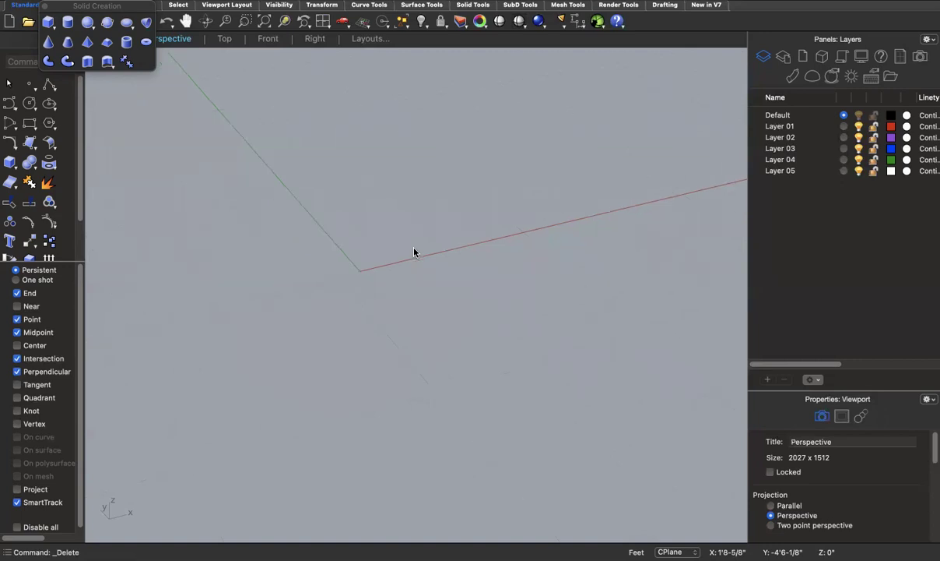
key(super+alt+h)
scroll(414, 252, up, 3)
scroll(414, 252, up, 5)
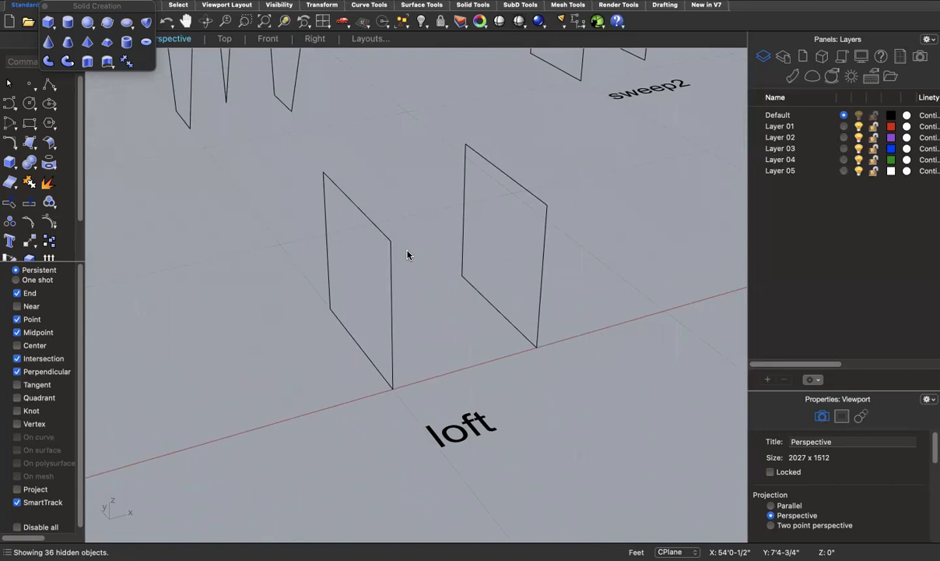
Loft between the two upright square curves beside the "loft" label, using the Normal style without simplifying the cross-sections.
text(Loft)
key(Return)
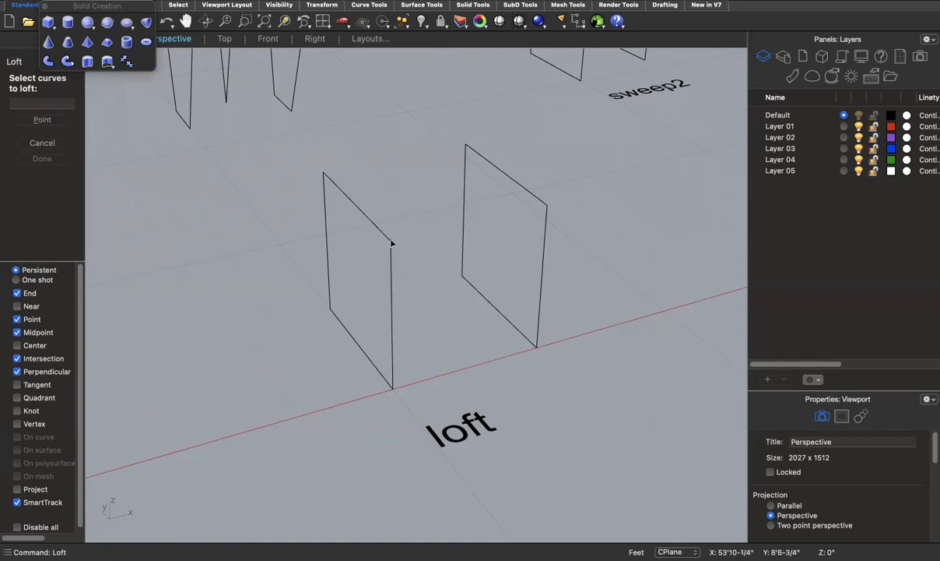
click(392, 244)
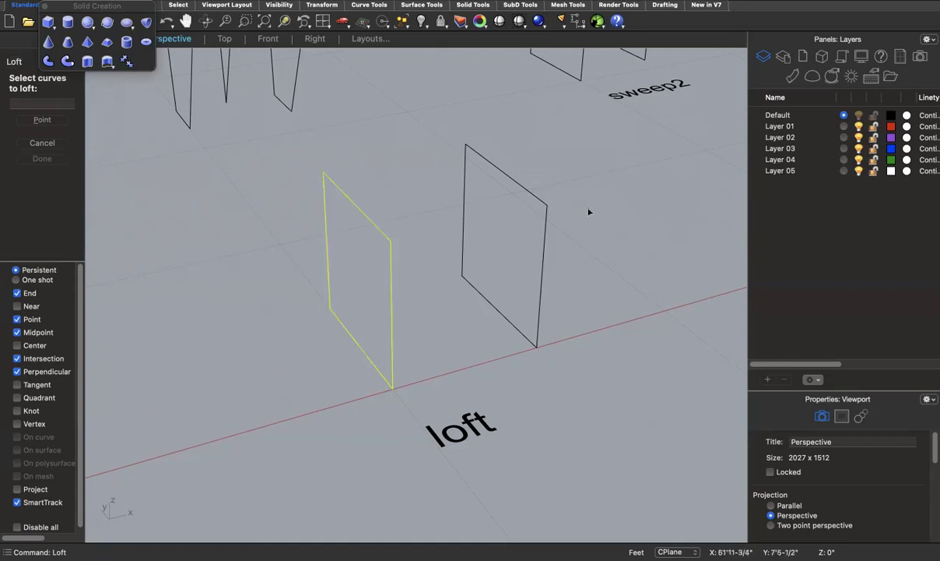
click(534, 199)
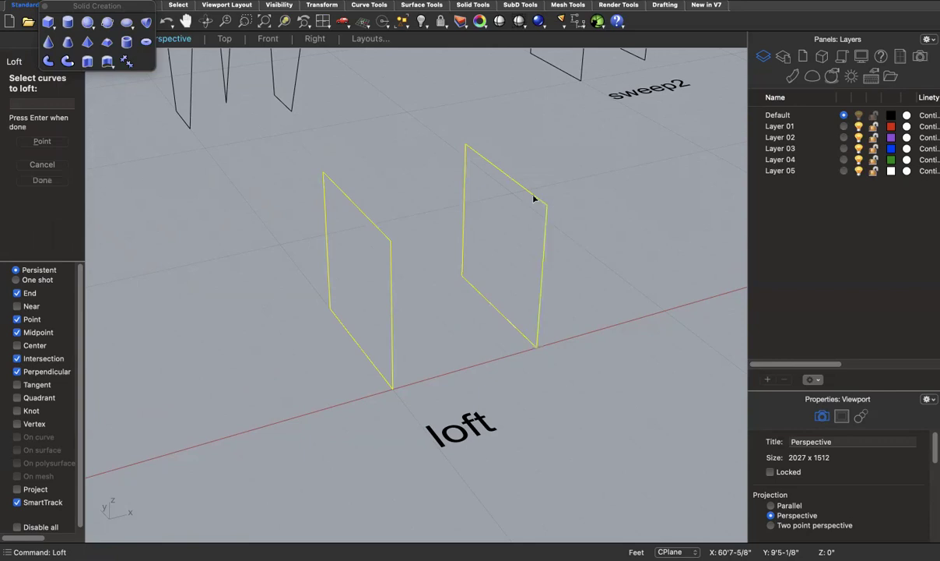
key(Return)
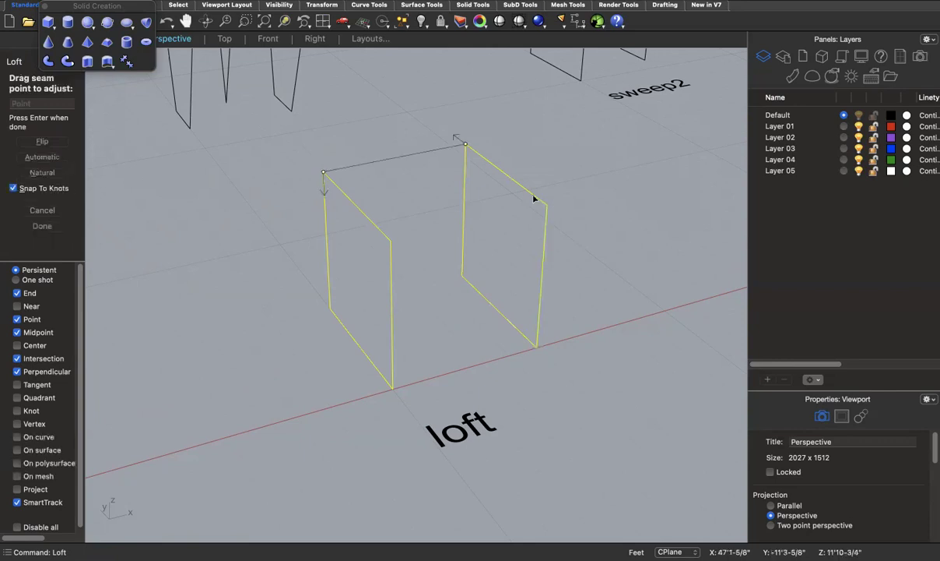
mouse_move(464, 143)
mouse_down()
mouse_move(541, 202)
mouse_move(550, 185)
mouse_move(464, 140)
mouse_up()
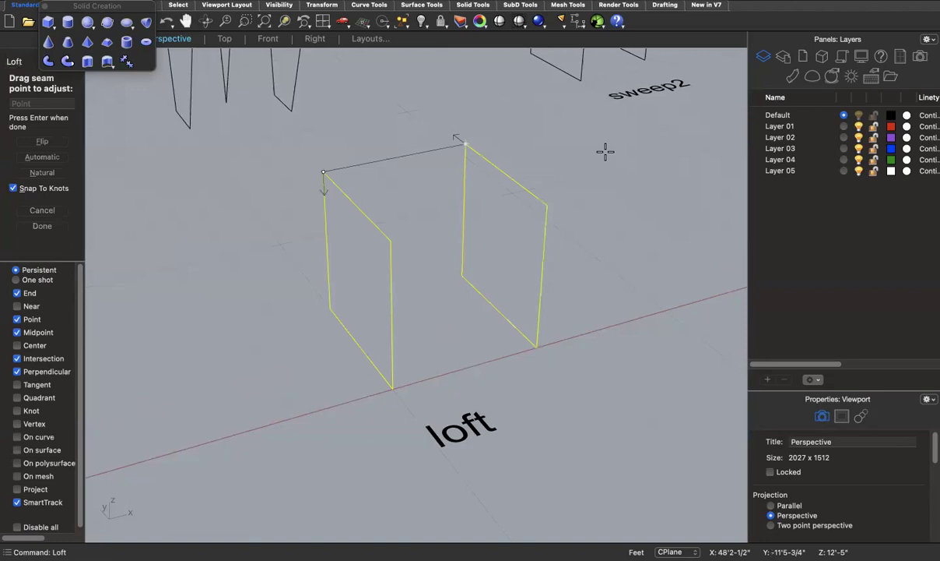
key(Return)
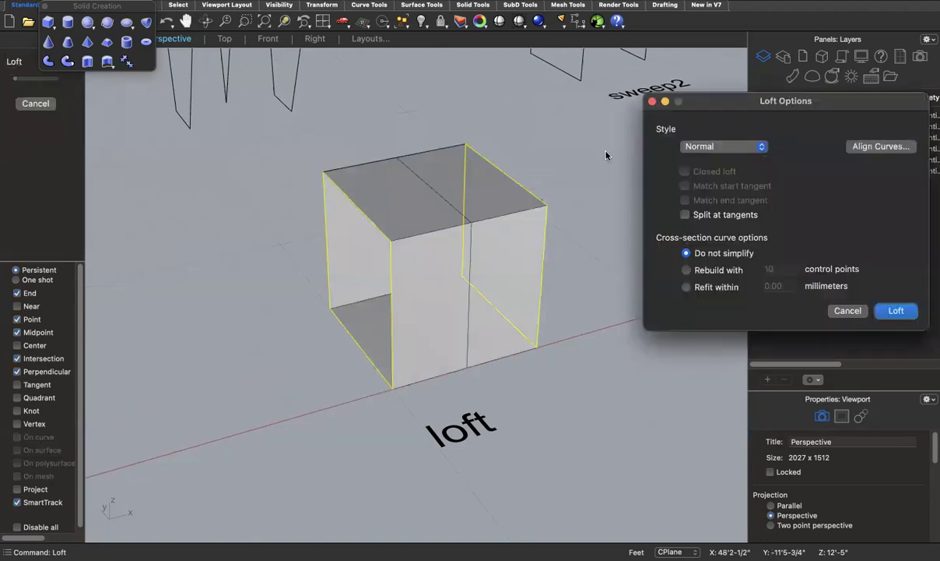
key(Return)
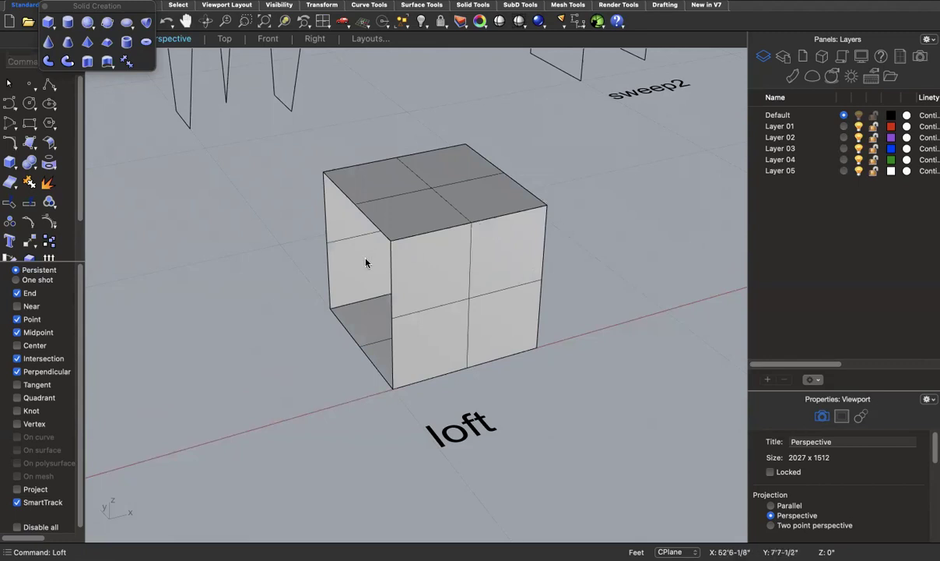
Set up a loft through the three closed upright curves behind the lofted cube, picking their upper edges in consecutive order.
scroll(456, 281, down, 10)
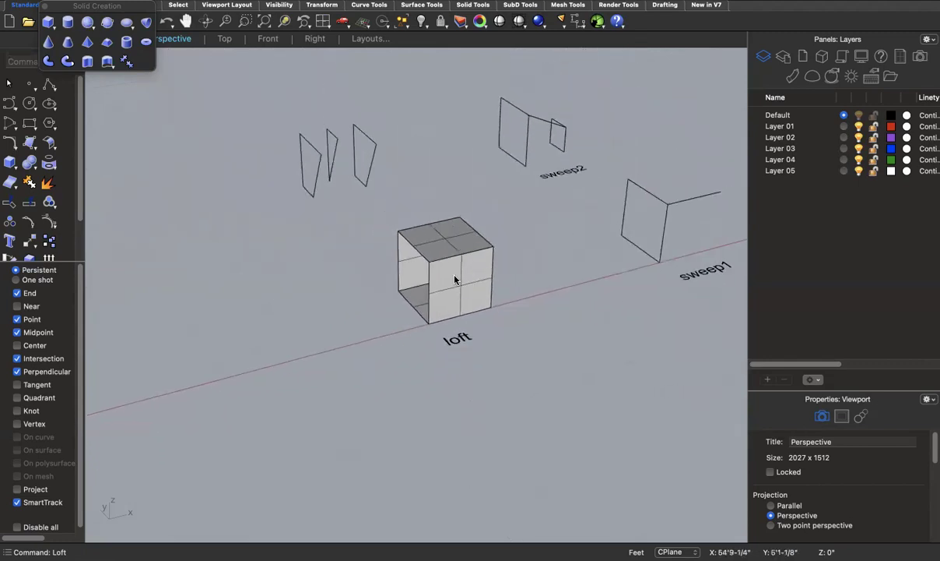
scroll(352, 183, up, 10)
drag(479, 305, 262, 180)
text(zs)
key(Return)
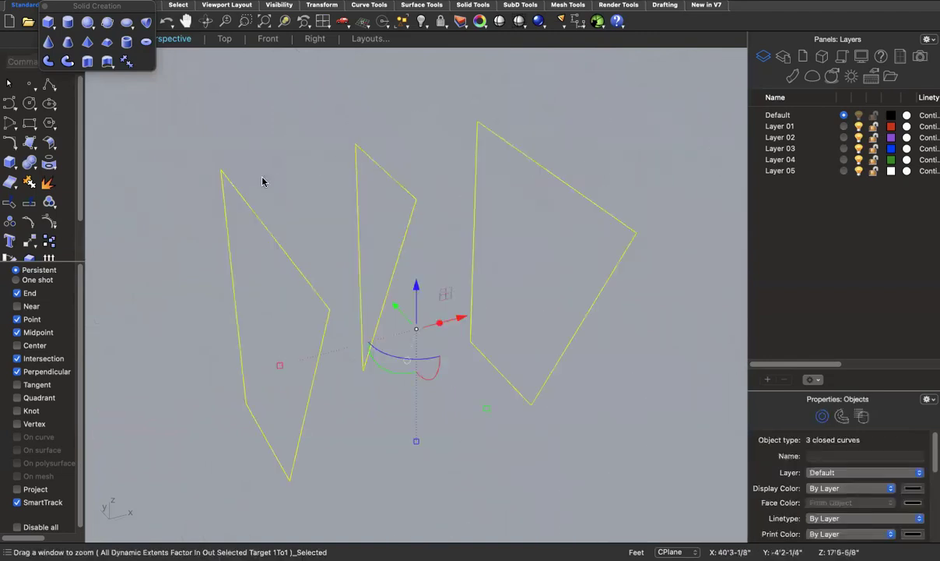
key(Escape)
text(Lof)
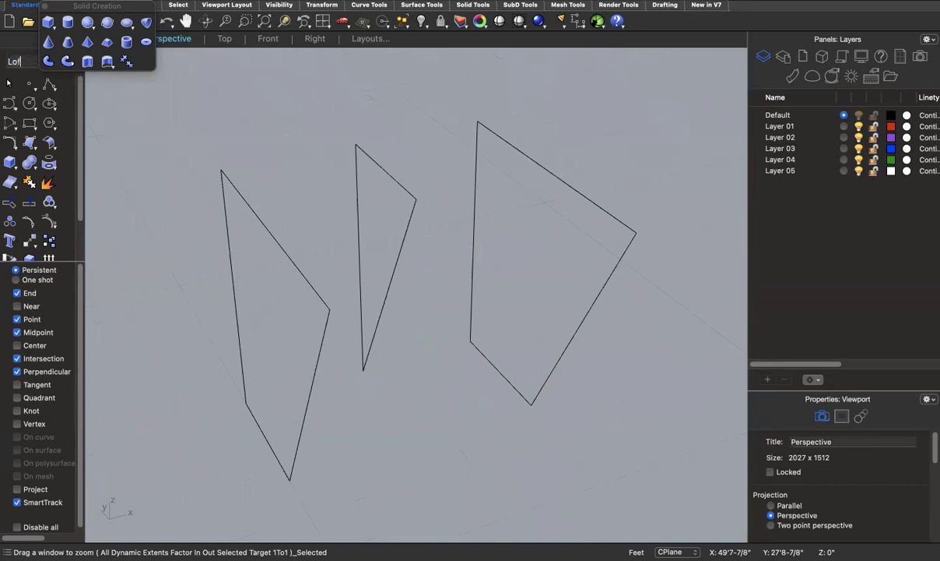
text(t)
key(Return)
click(295, 263)
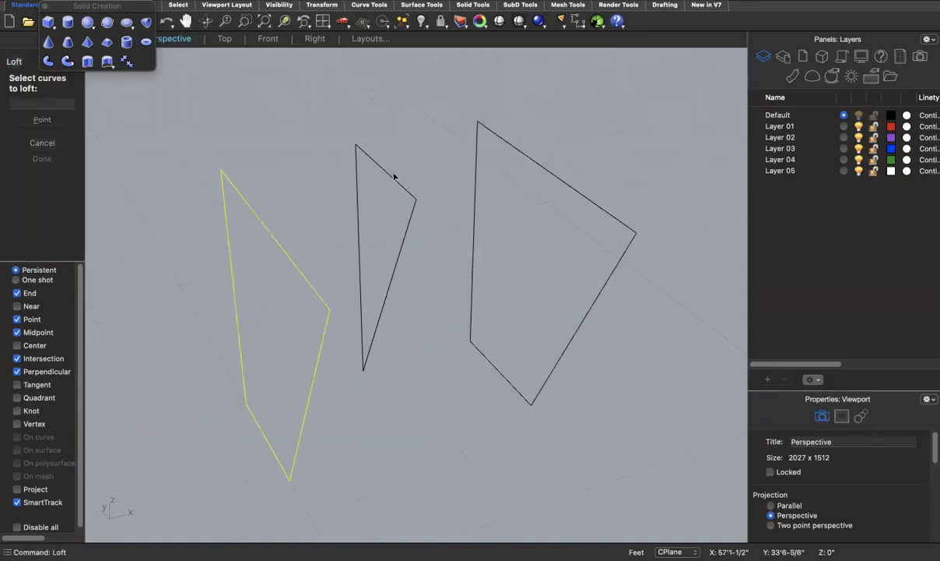
click(392, 177)
click(560, 177)
key(Return)
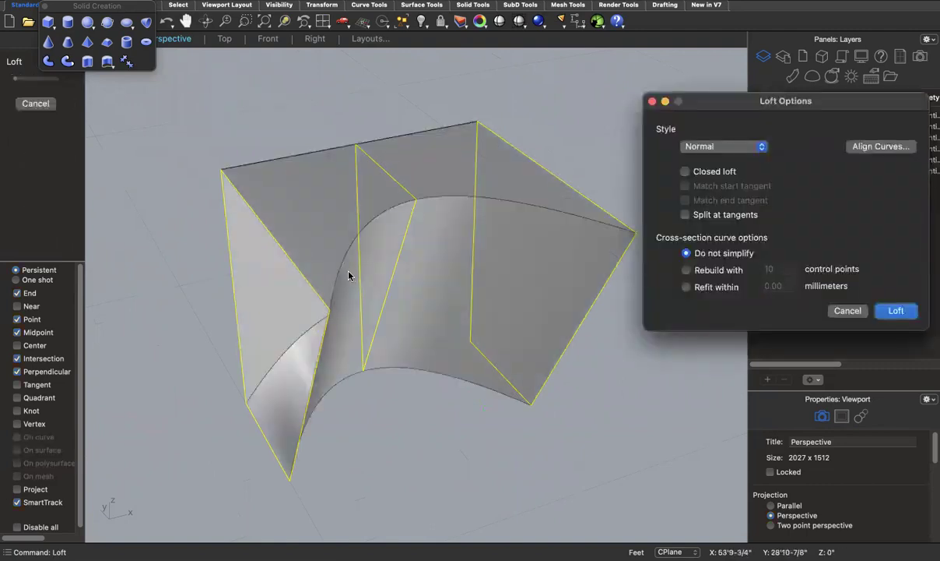
Set the loft style to Straight sections and create the loft through the three curves.
click(738, 148)
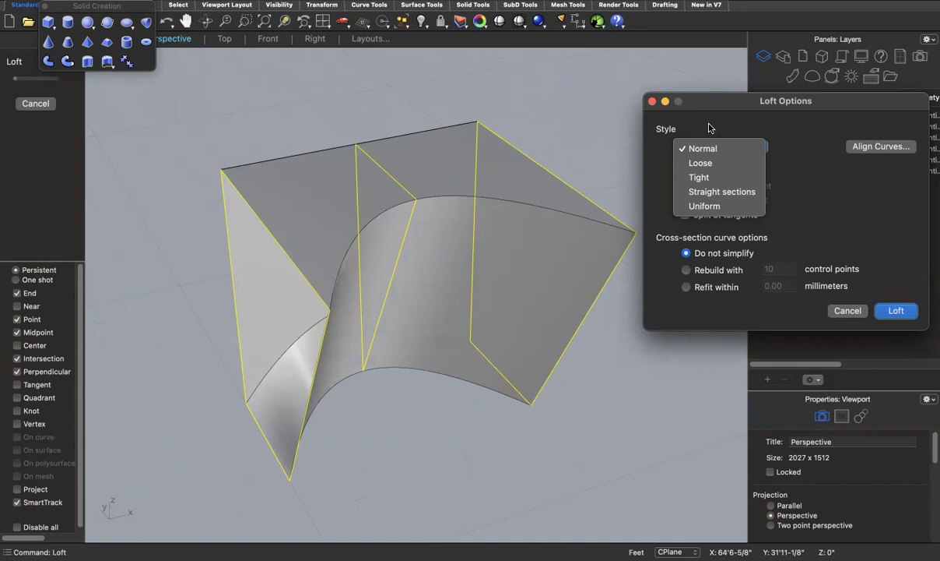
click(714, 191)
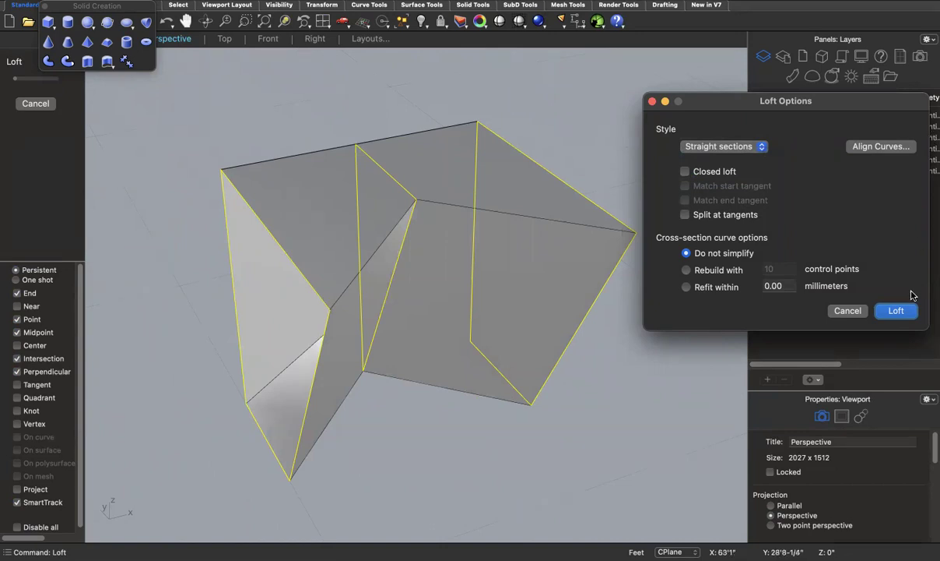
click(894, 311)
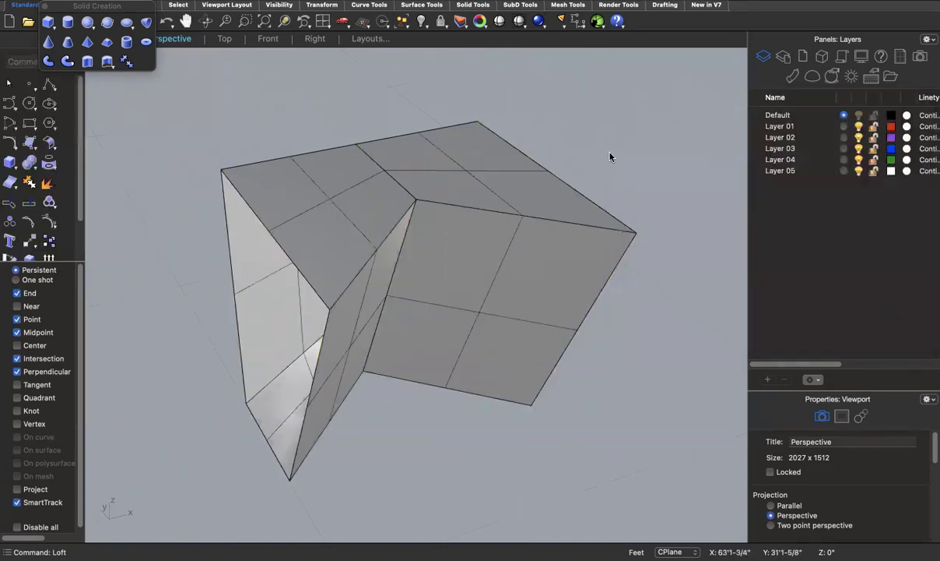
Cap the open ends of the three-curve loft and select the result to check its object type.
click(474, 218)
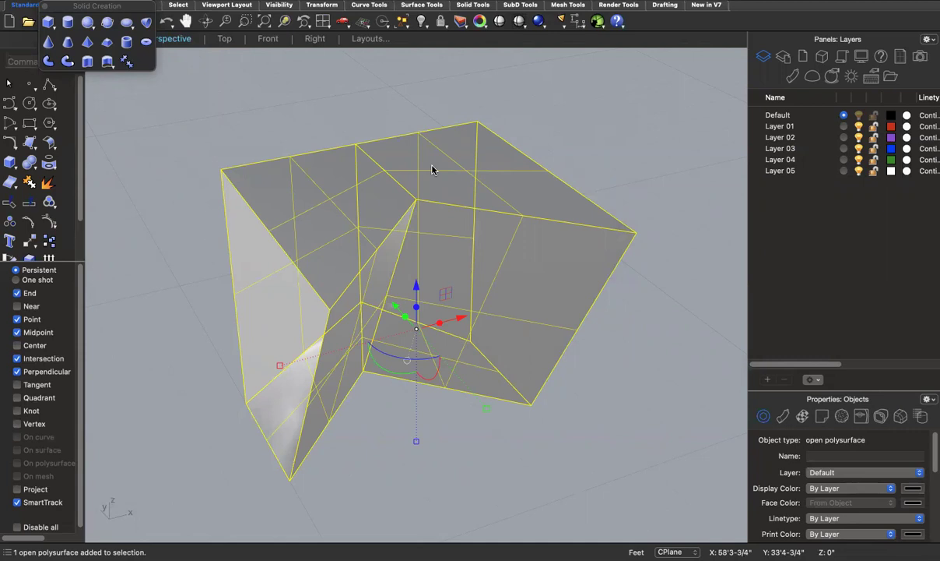
text(Cap)
key(Return)
click(536, 101)
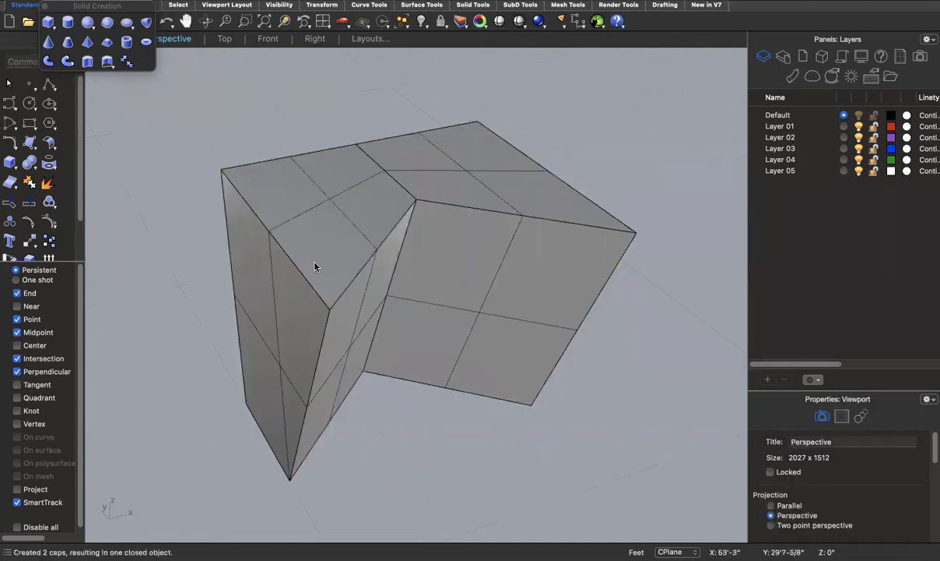
click(279, 292)
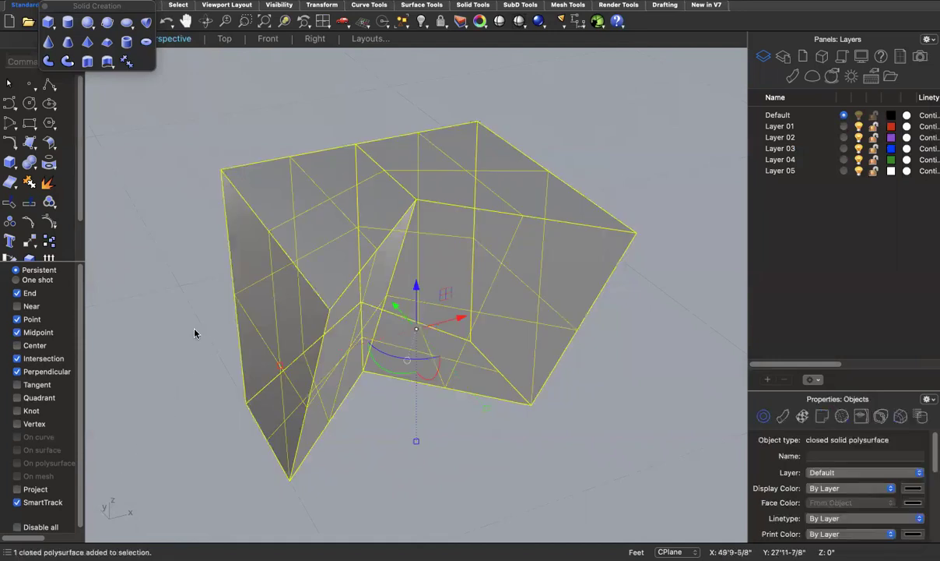
Undo the cap and the Straight sections loft made from the three closed upright curves.
key(super+z)
key(super+z)
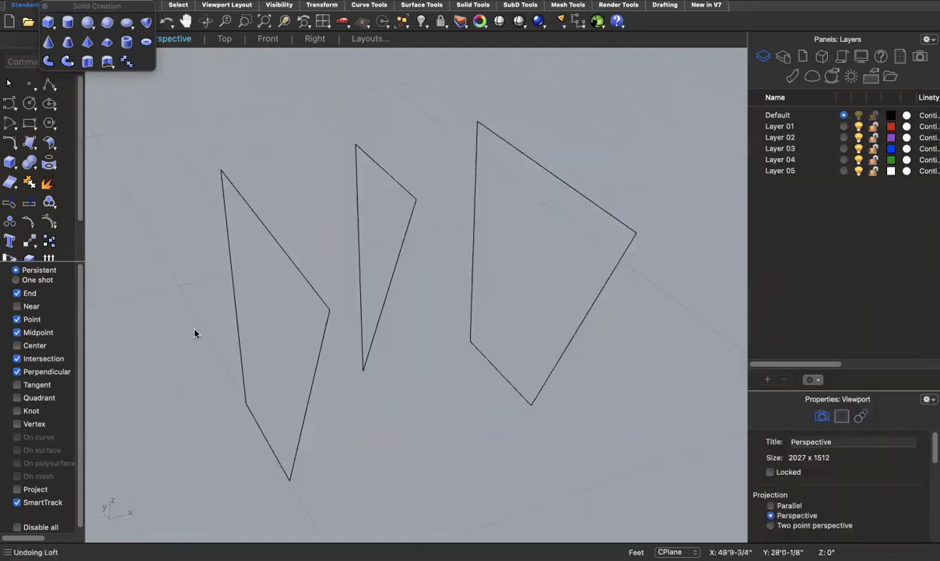
Loft the three closed upright curves out of sequence, picking the two outer curves before the middle one.
text(Loft)
key(Return)
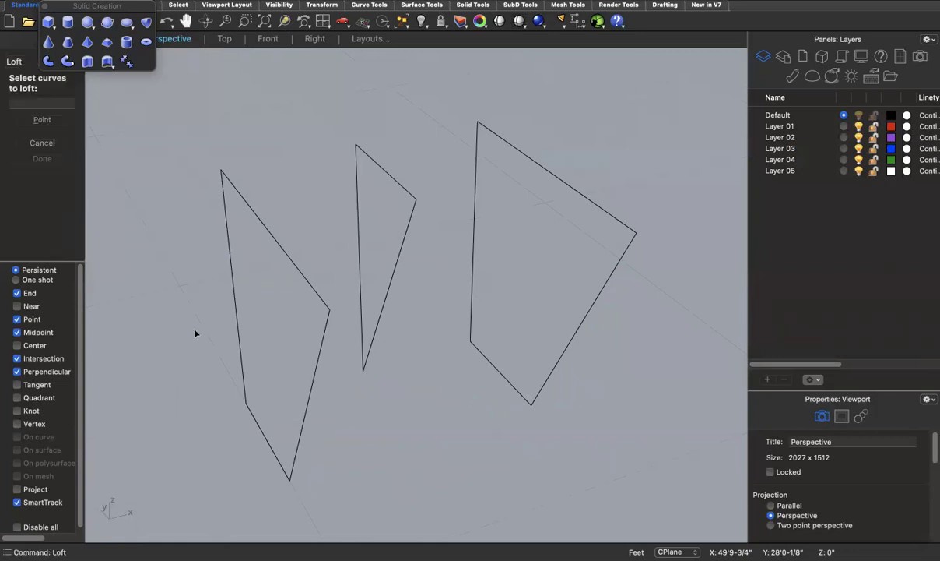
click(289, 258)
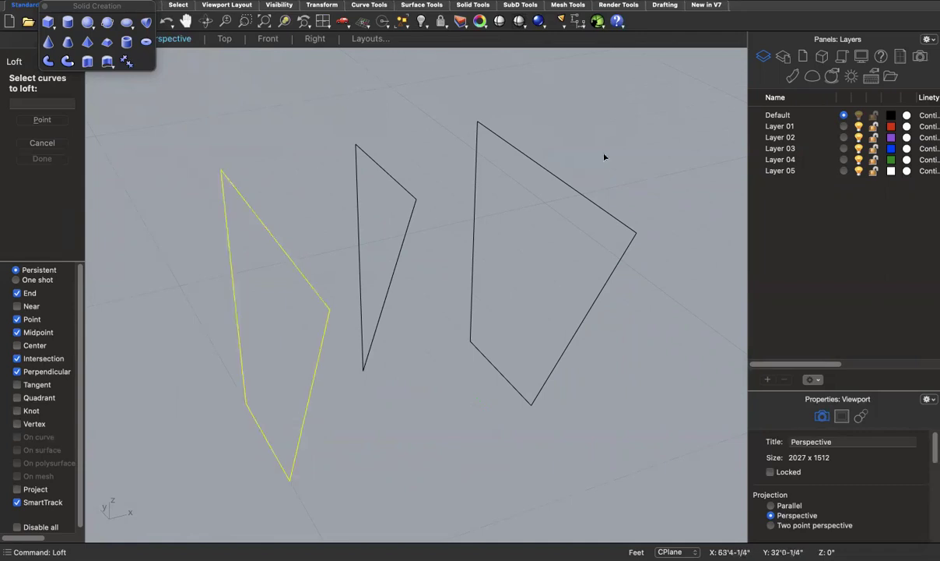
click(545, 168)
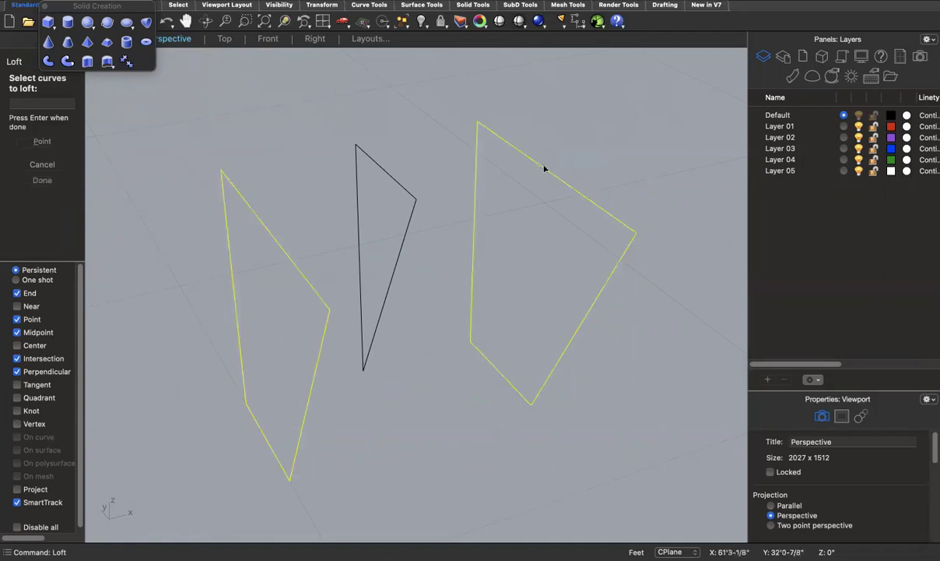
click(391, 184)
key(Return)
key(Return)
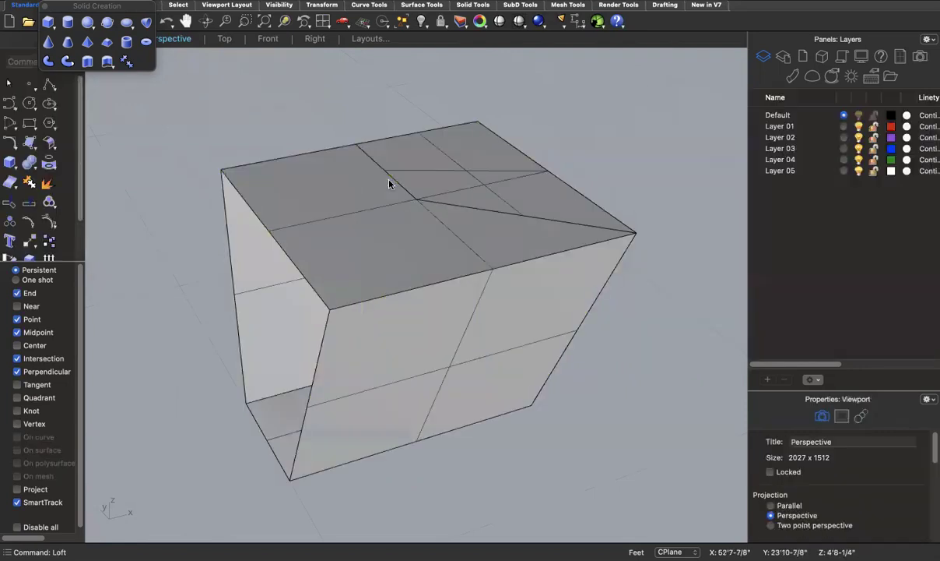
Inspect the out-of-order loft from several sides and undo it.
scroll(390, 183, up, 10)
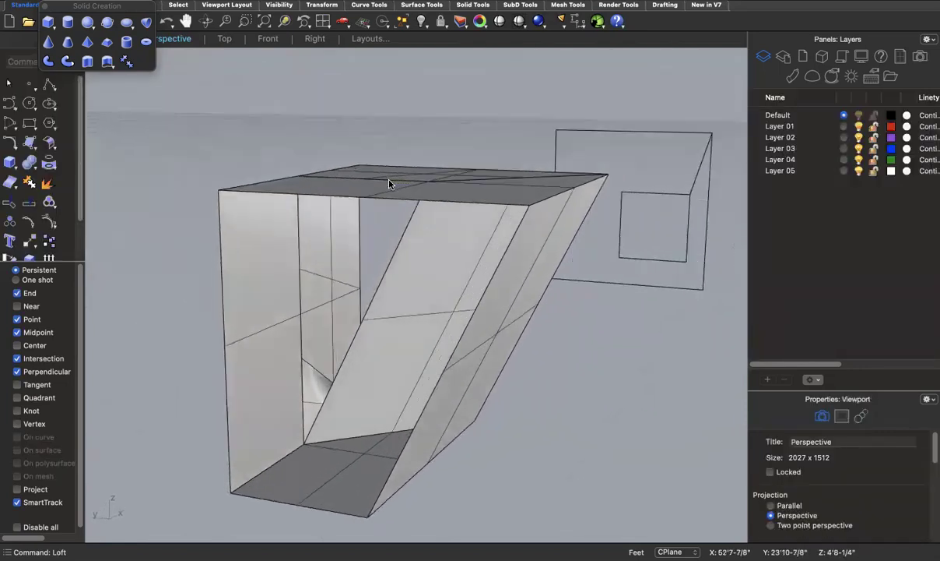
scroll(390, 183, down, 10)
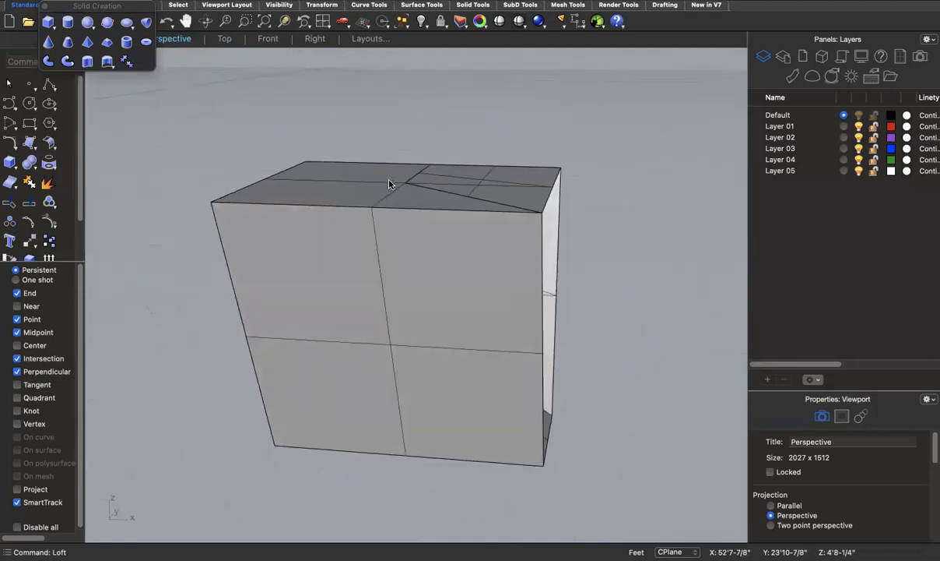
scroll(394, 197, down, 5)
key(super+z)
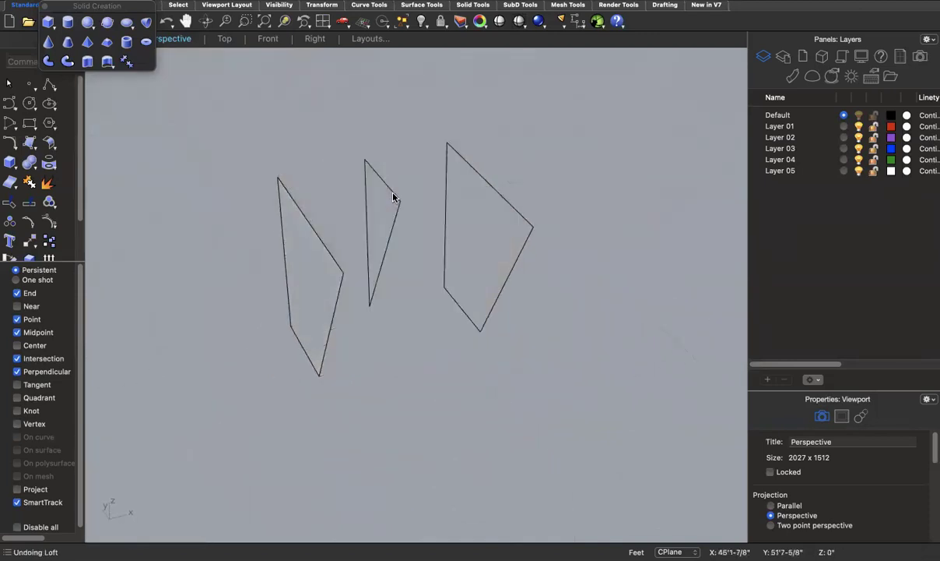
Create a Sweep1 surface beside the "sweep1" label, using the upright square as the rail and the attached line as the cross section.
scroll(394, 197, down, 10)
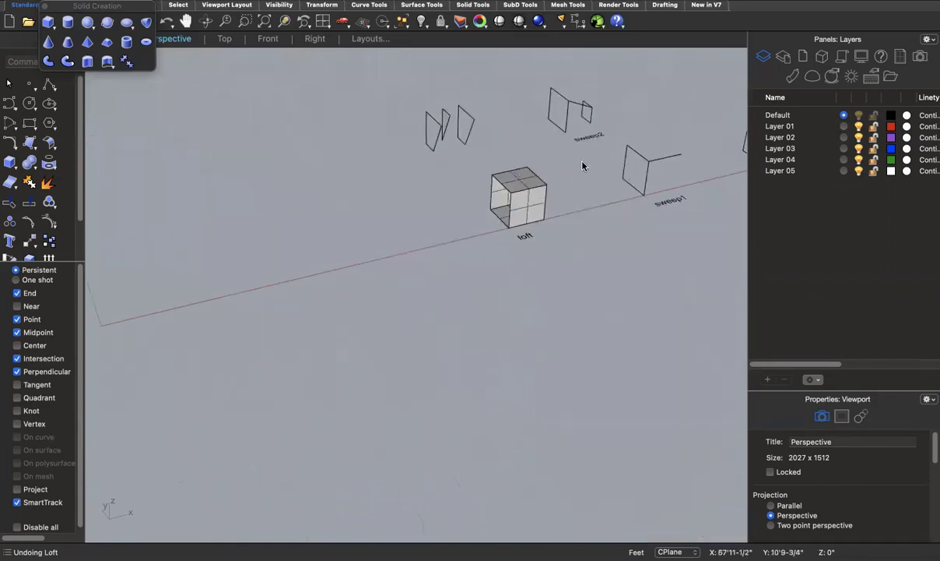
shift+right_drag(622, 224, 320, 411)
scroll(317, 409, up, 8)
scroll(355, 327, down, 5)
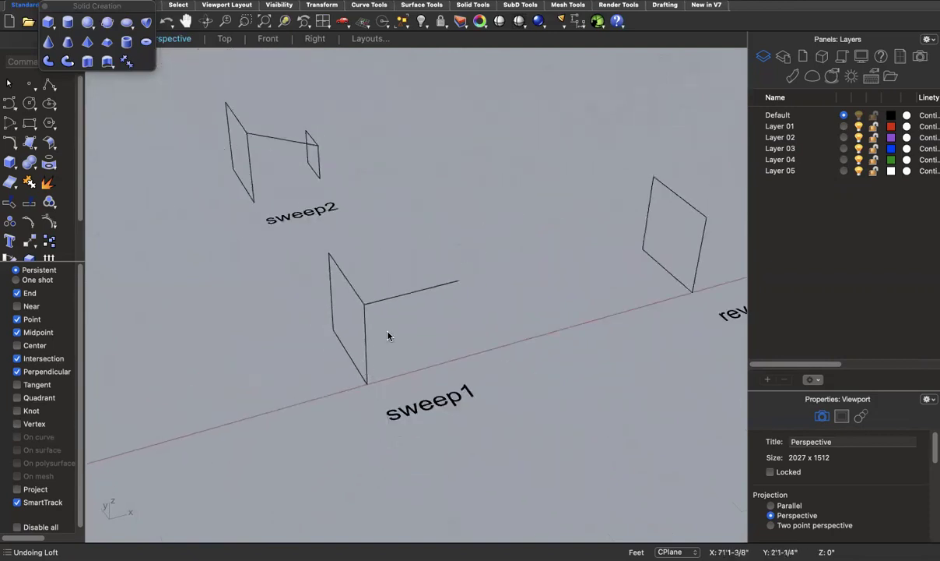
text(Sweep2)
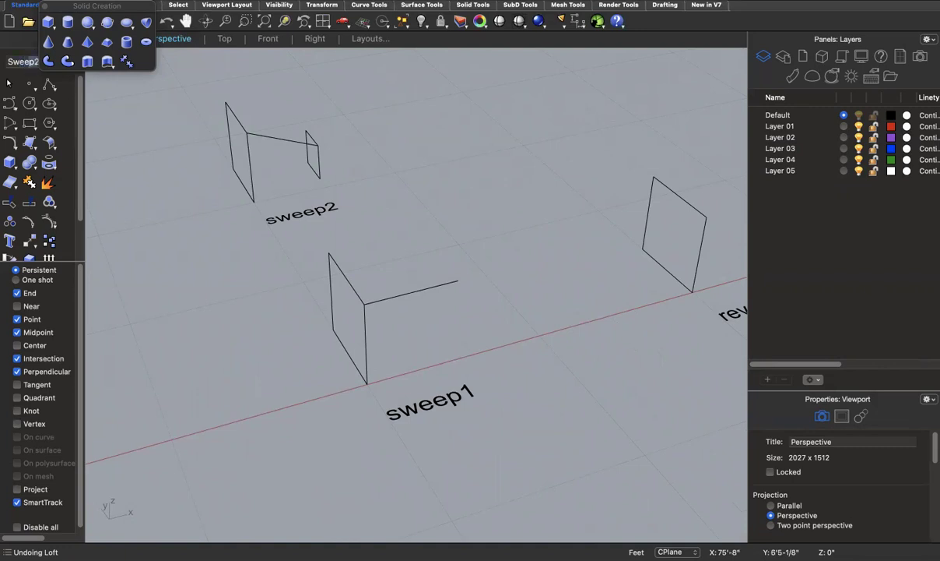
key(Return)
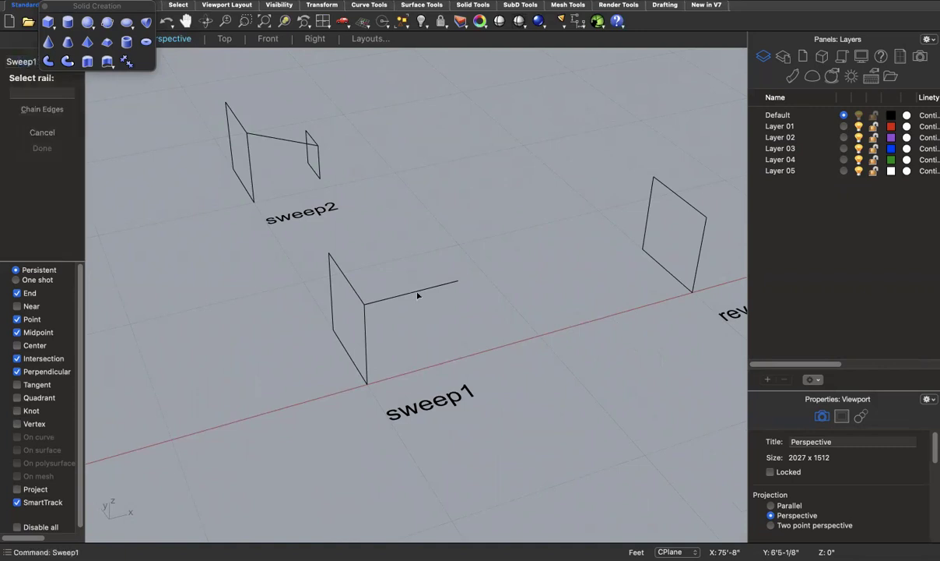
click(366, 319)
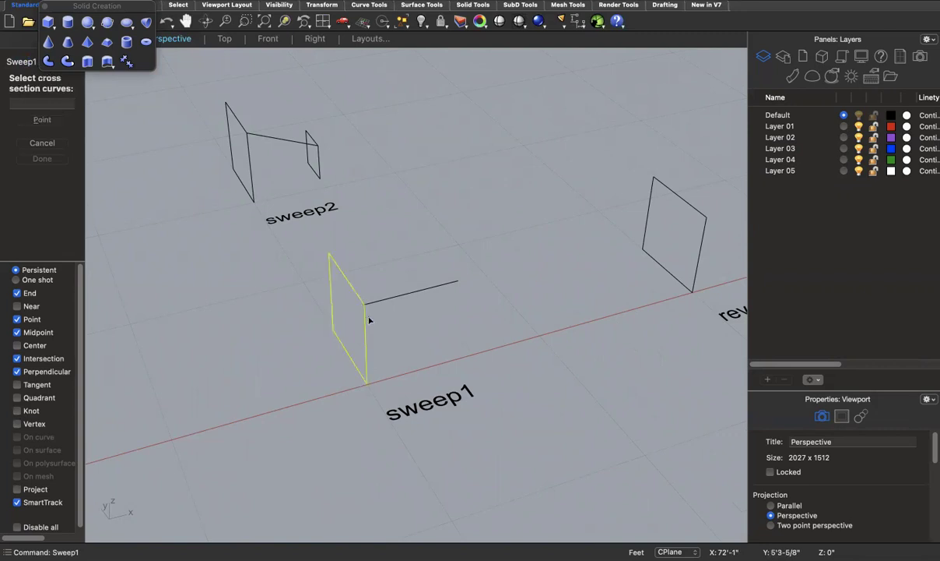
click(399, 295)
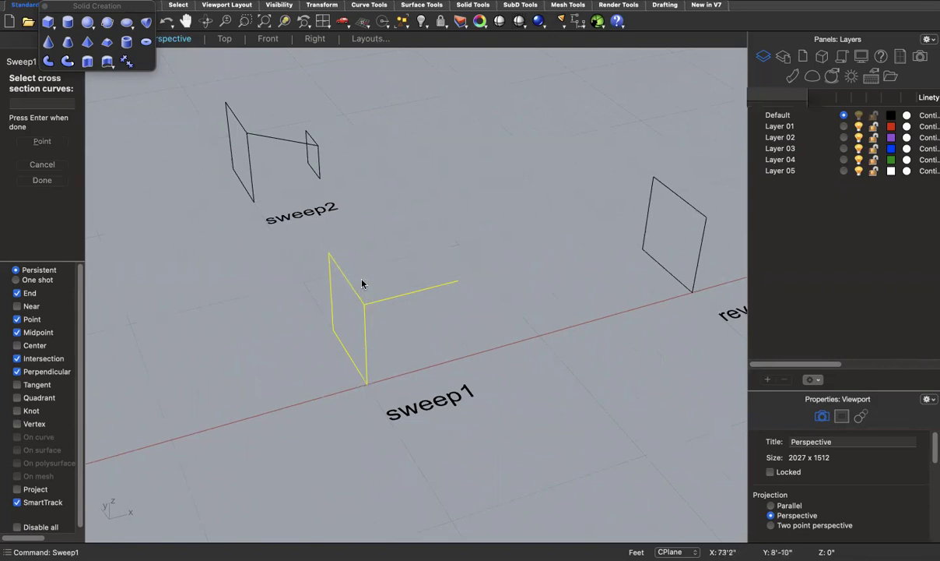
key(Return)
key(Return)
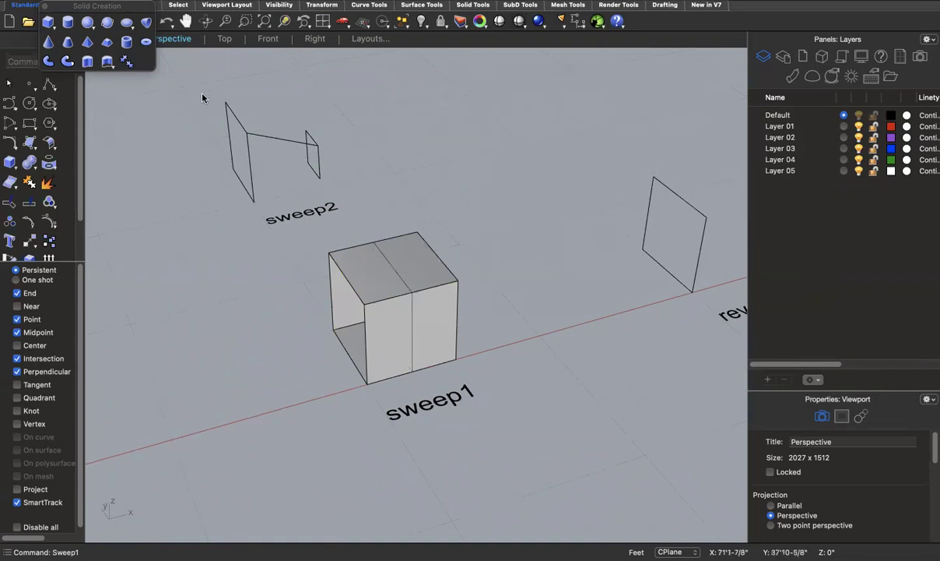
Create a Sweep2 surface beside the "sweep2" label, using the large and small squares as rails and their connecting line as the cross section.
scroll(203, 97, up, 2)
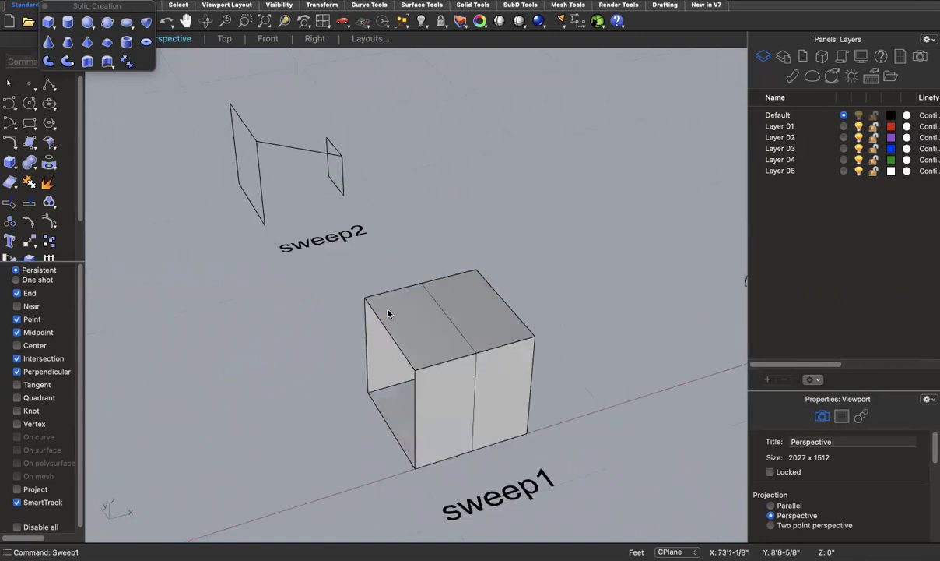
scroll(372, 141, up, 5)
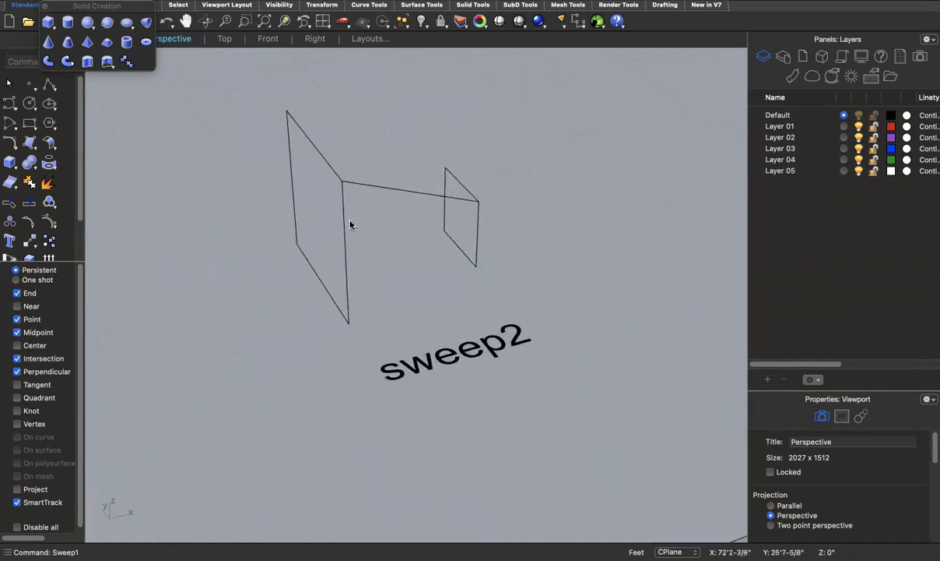
text(sweep2)
key(Return)
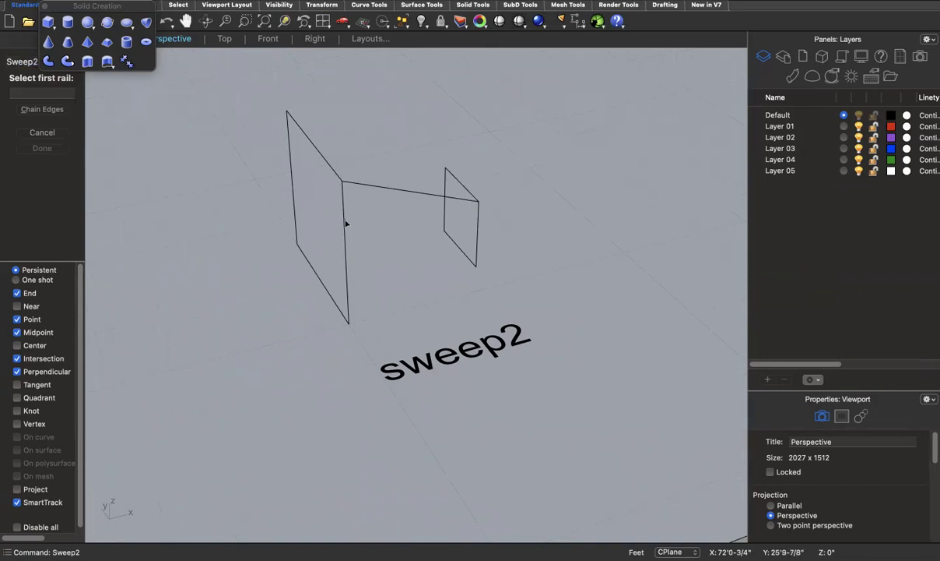
click(346, 224)
click(476, 234)
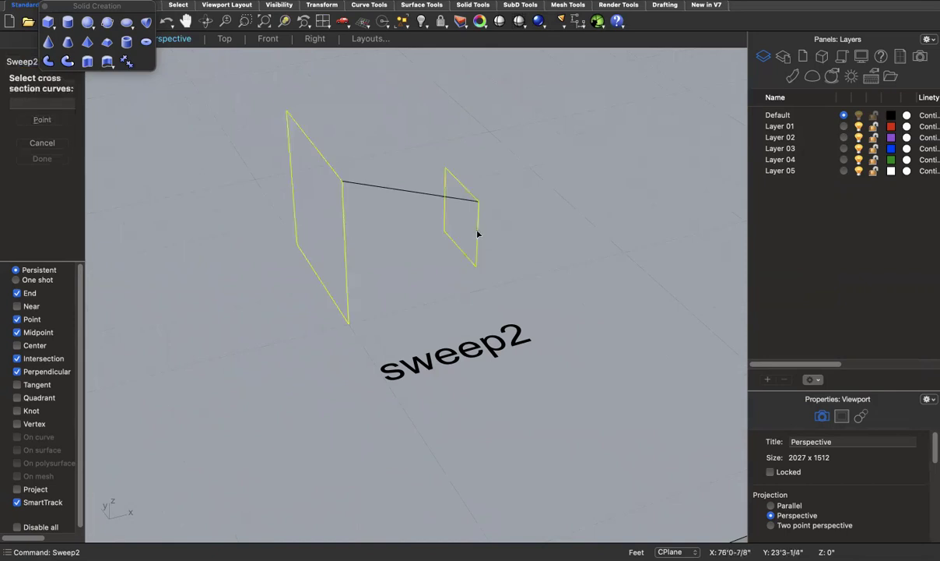
click(372, 187)
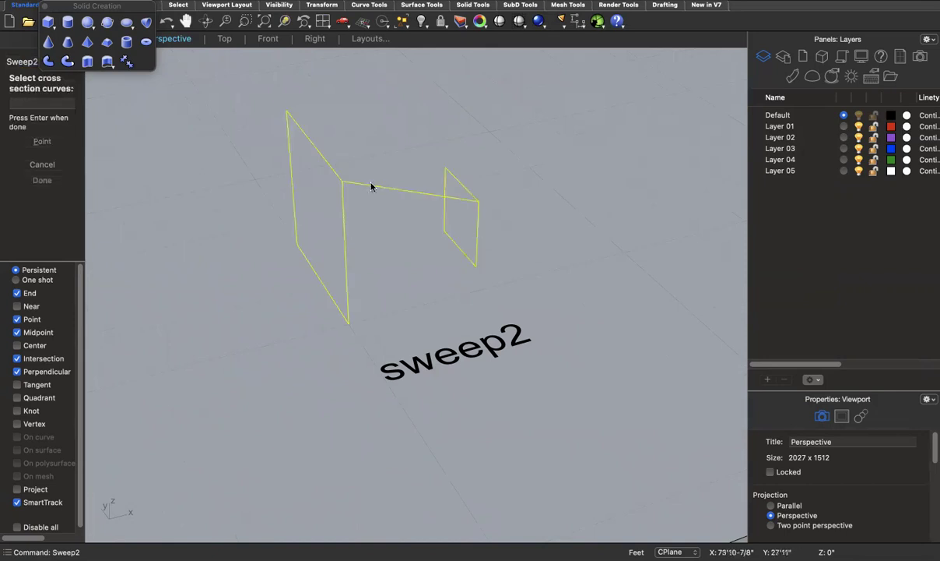
key(Return)
key(Return)
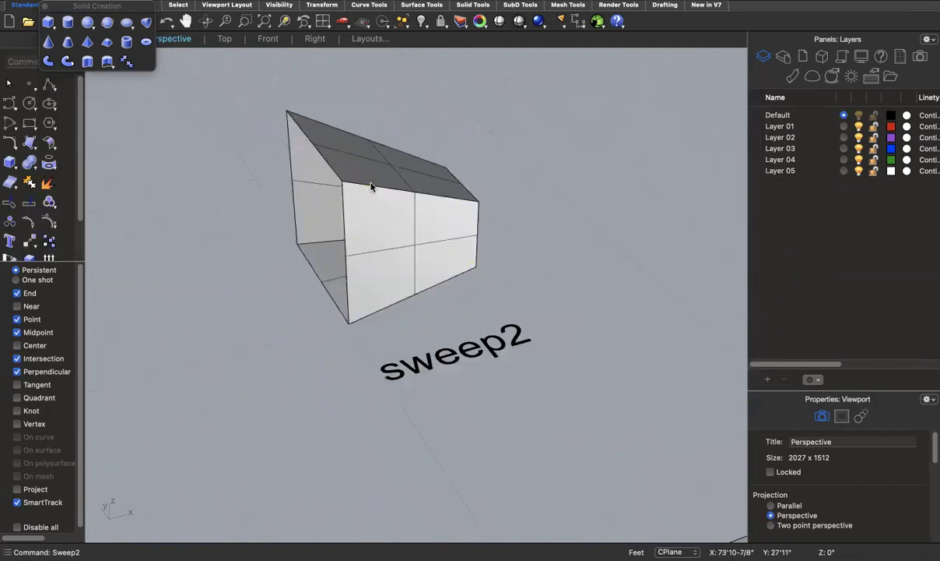
Revolve the upright square curve beside the "revolve" label 90 degrees about its bottom edge, starting from its vertical position, and deselect it.
right_drag(516, 200, 524, 235)
scroll(436, 193, down, 3)
right_drag(606, 346, 472, 312)
scroll(437, 271, up, 5)
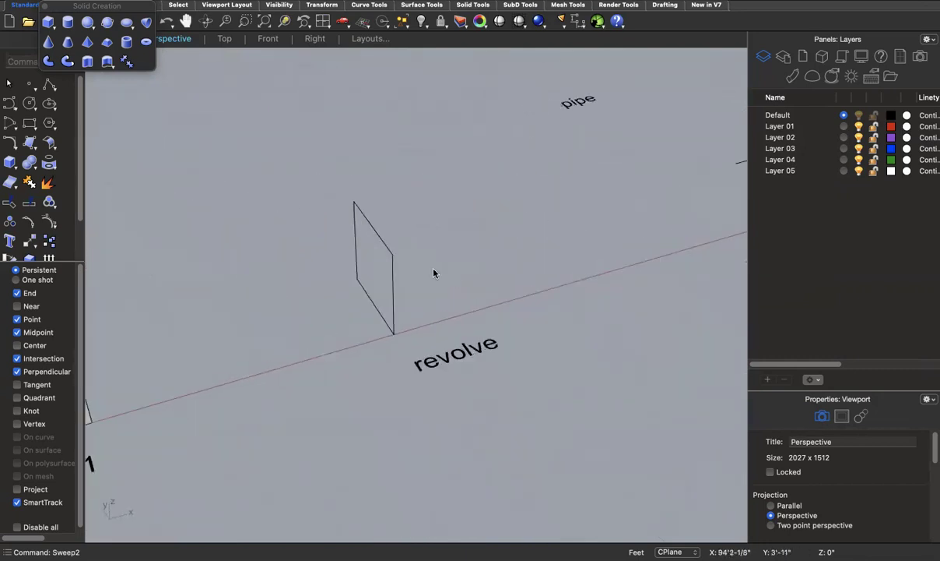
right_drag(412, 289, 427, 317)
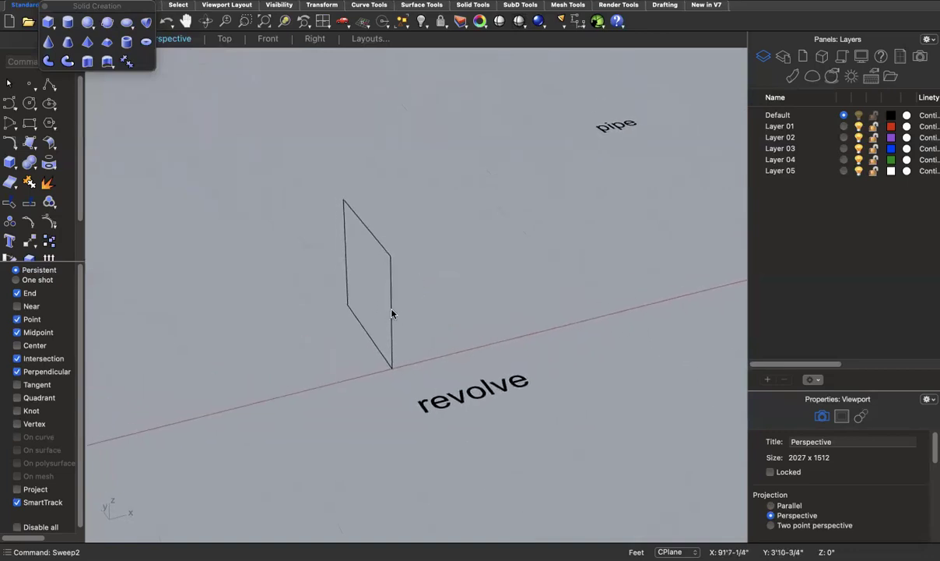
click(391, 313)
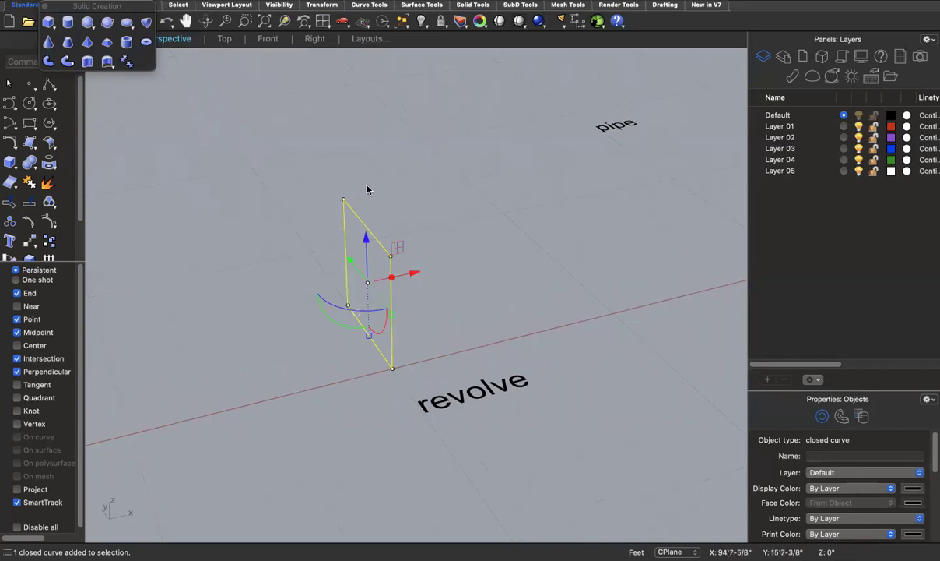
text(revolve)
key(Return)
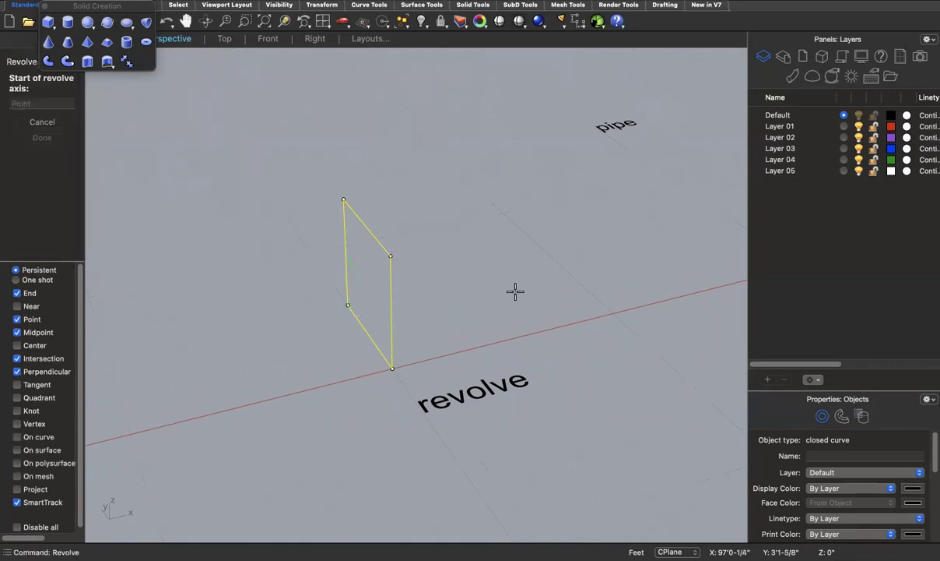
click(391, 369)
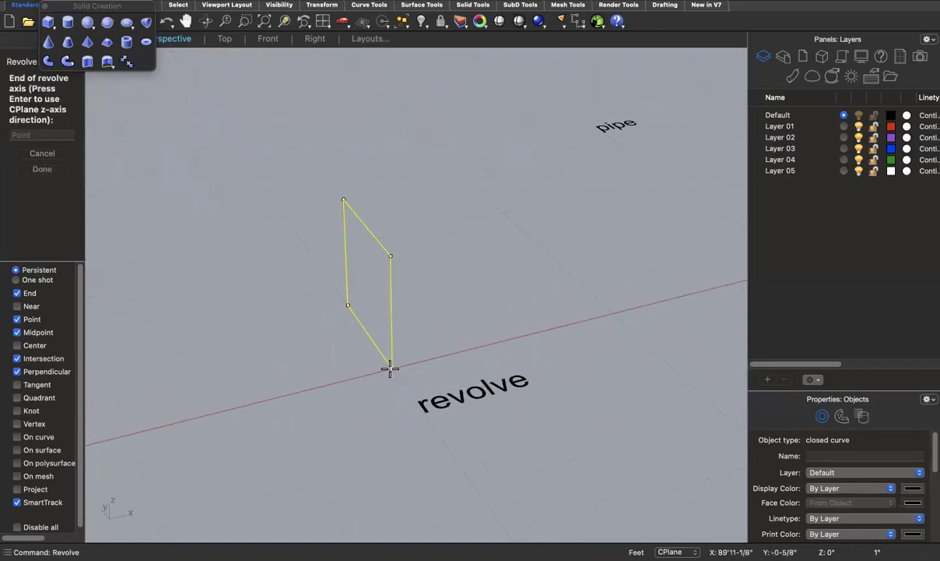
click(343, 300)
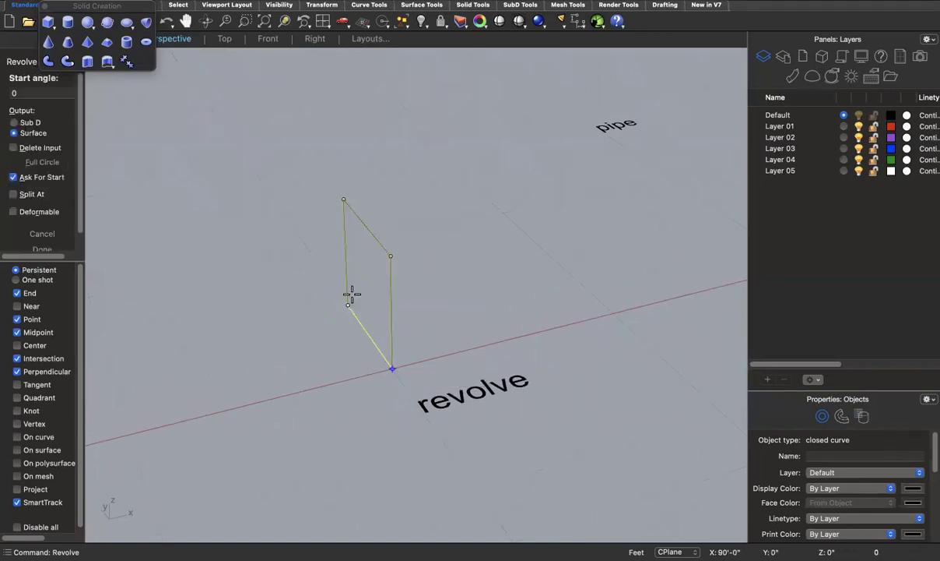
click(387, 256)
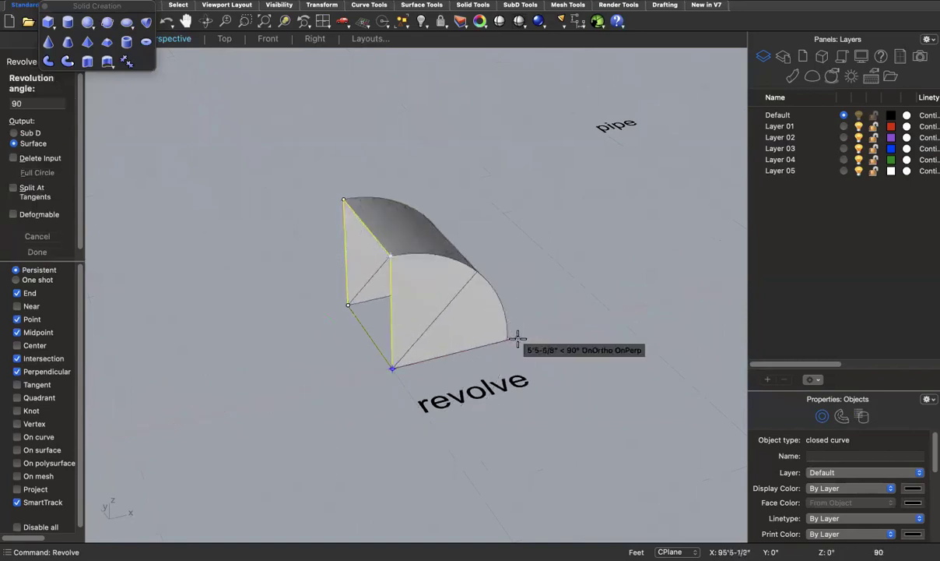
click(517, 337)
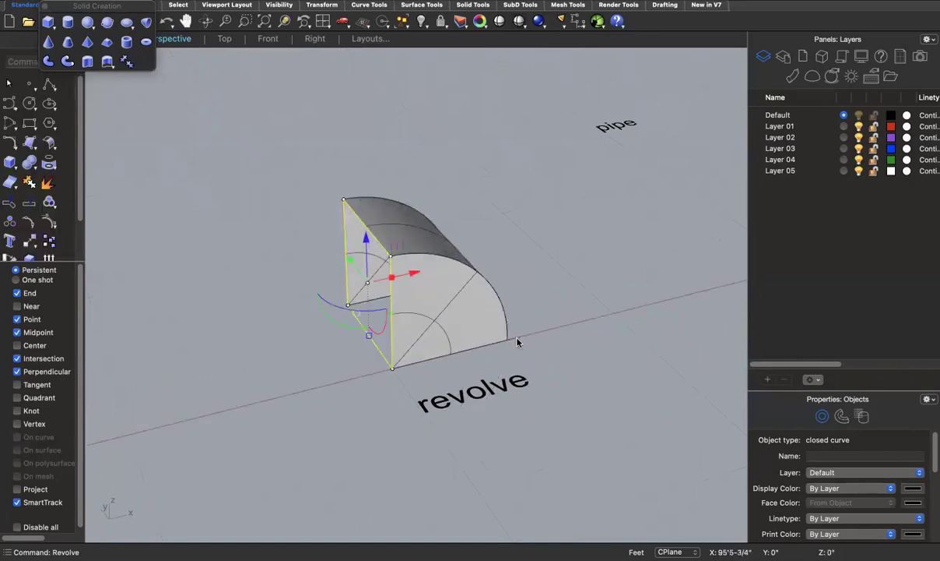
key(Escape)
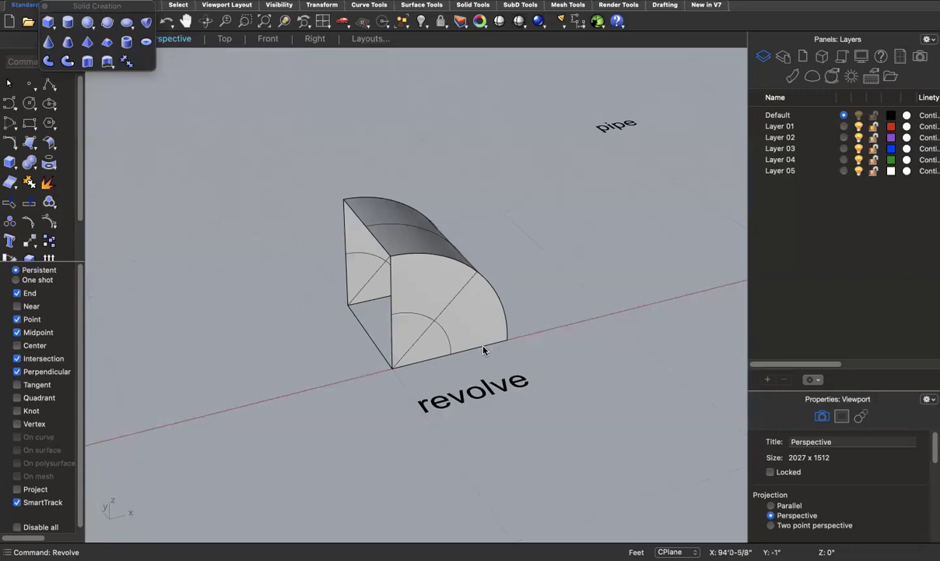
Create a flat-capped pipe of 2" radius along the line beside the nearer "pipe" label and deselect it.
scroll(350, 332, down, 5)
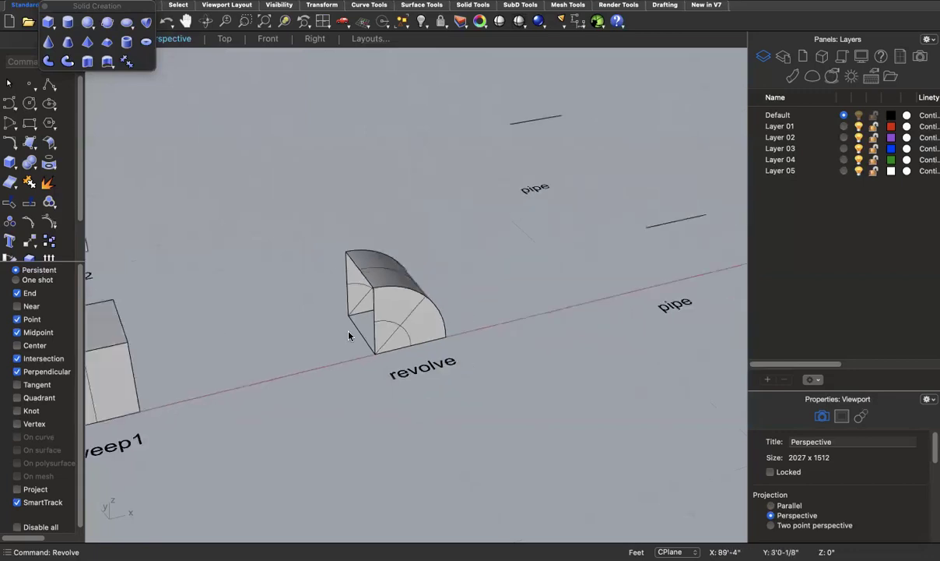
scroll(536, 303, up, 6)
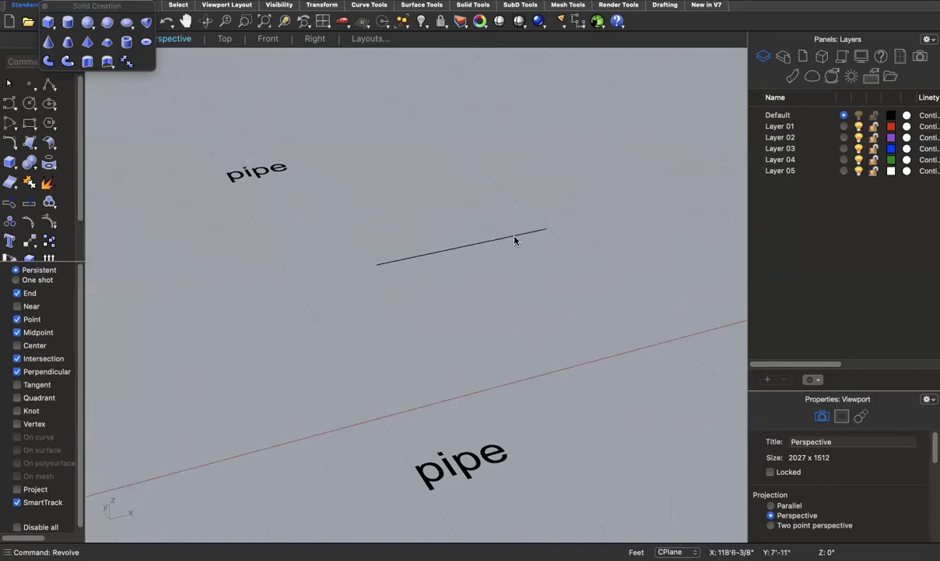
click(507, 236)
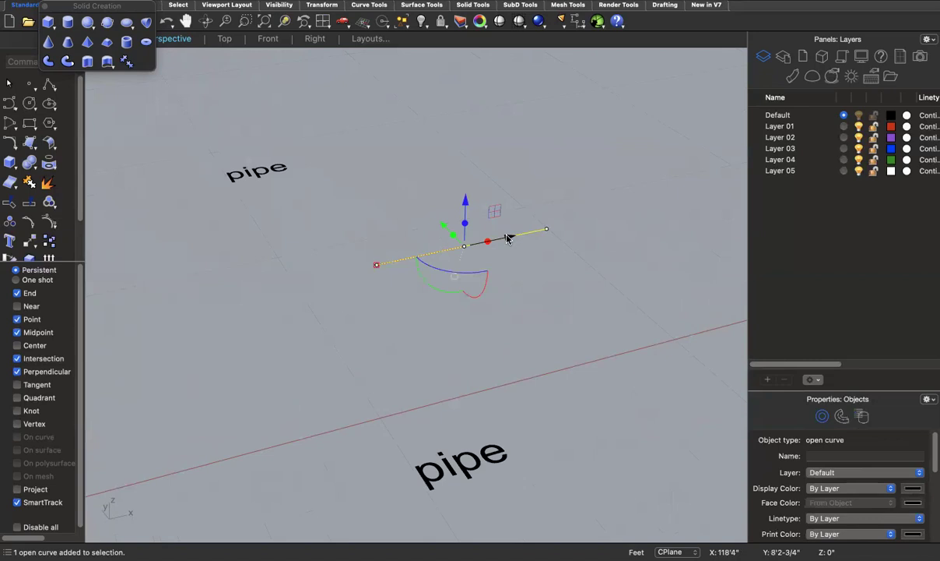
text(Pipe)
key(Return)
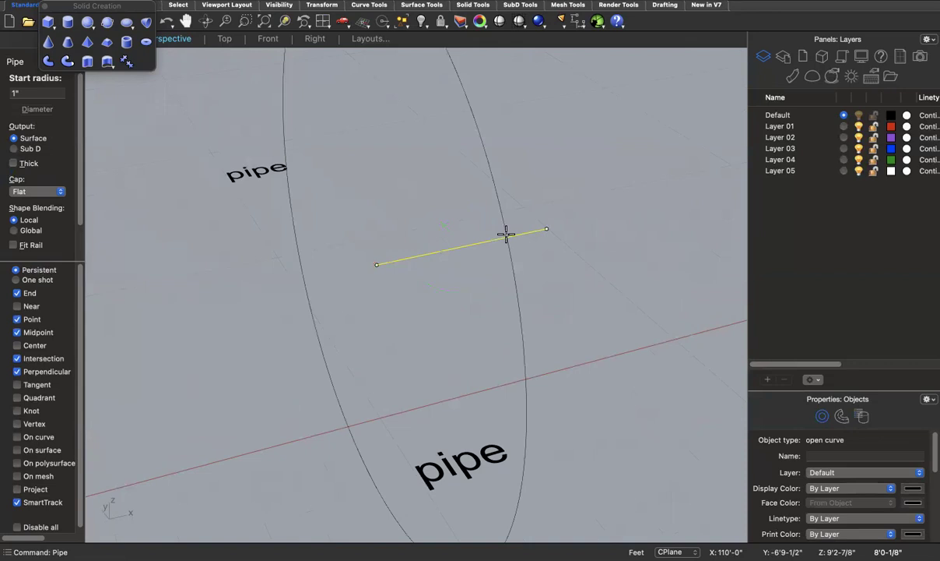
click(32, 94)
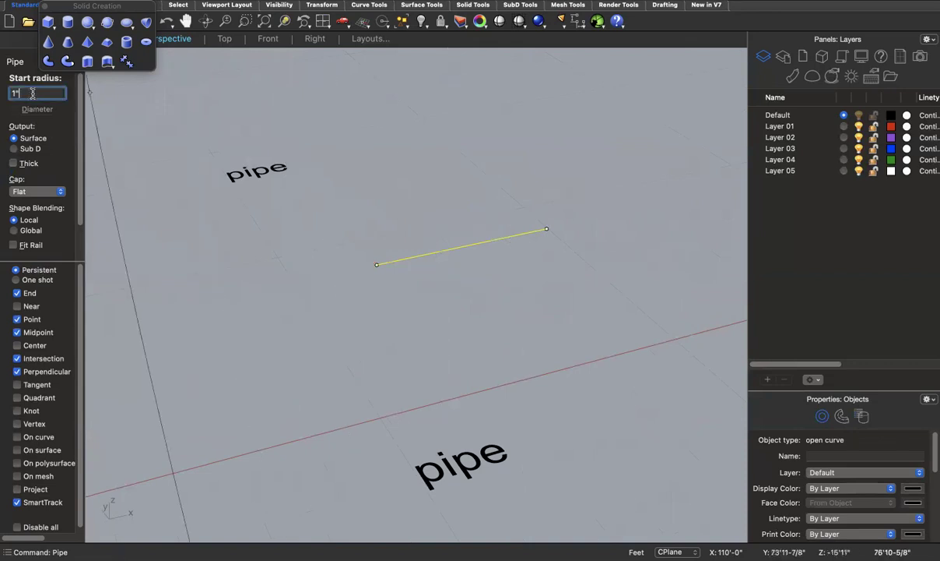
key(Return)
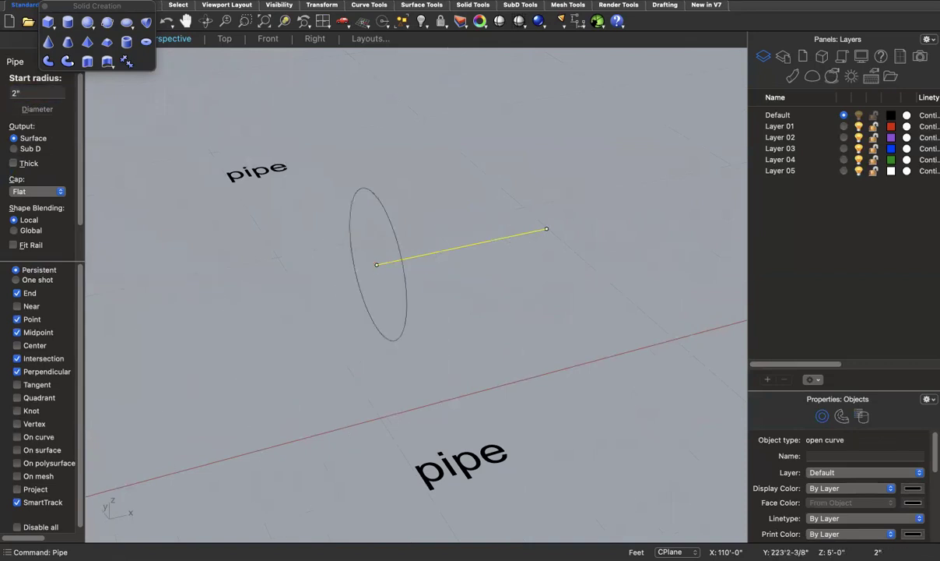
key(Return)
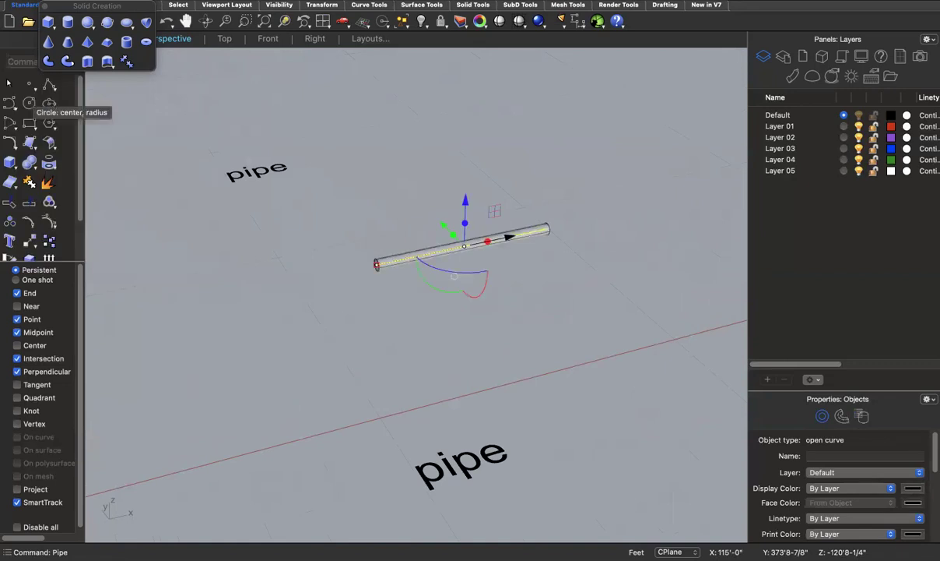
key(Escape)
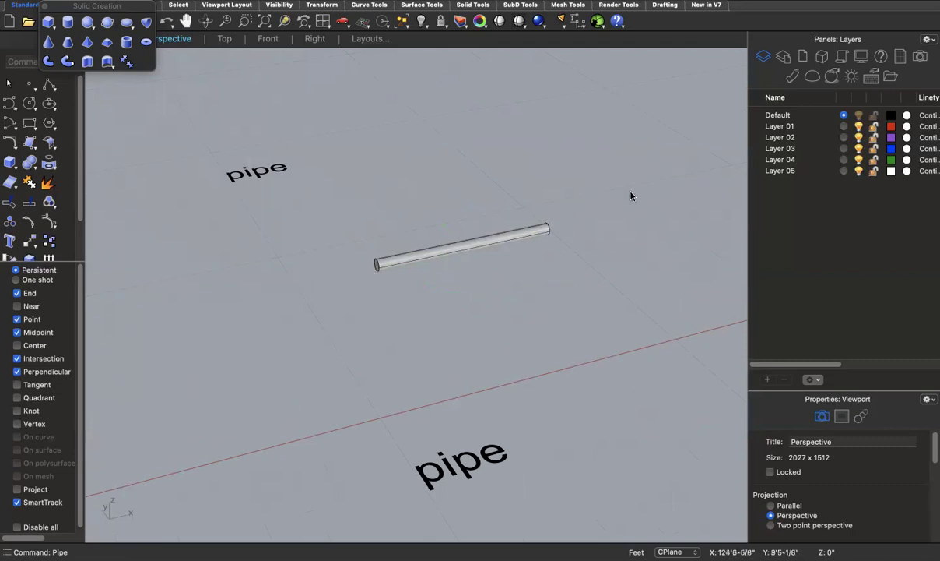
Create a tapered pipe along the line beside the farther "pipe" label, with a 2" start radius and a larger end radius, and deselect it.
scroll(542, 307, down, 5)
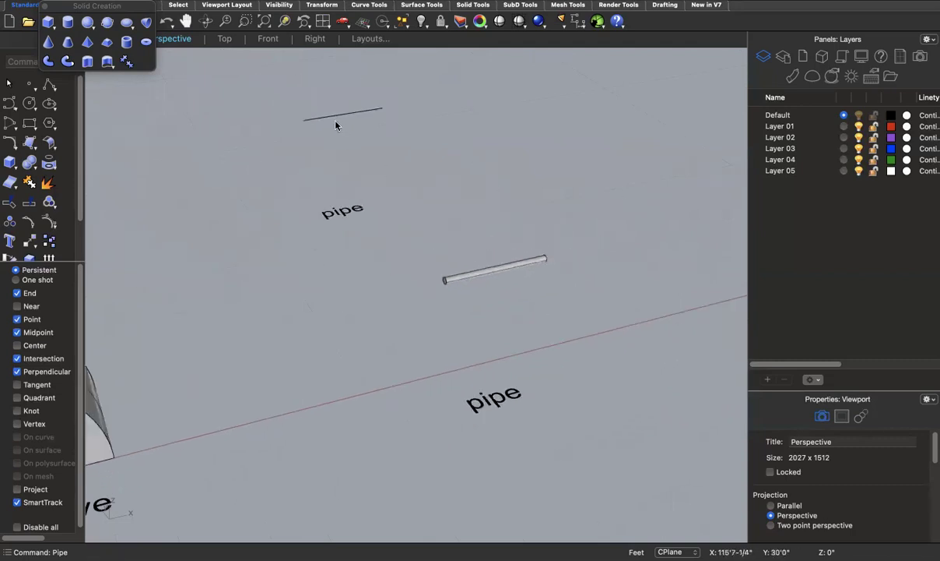
scroll(311, 79, up, 3)
scroll(306, 109, up, 3)
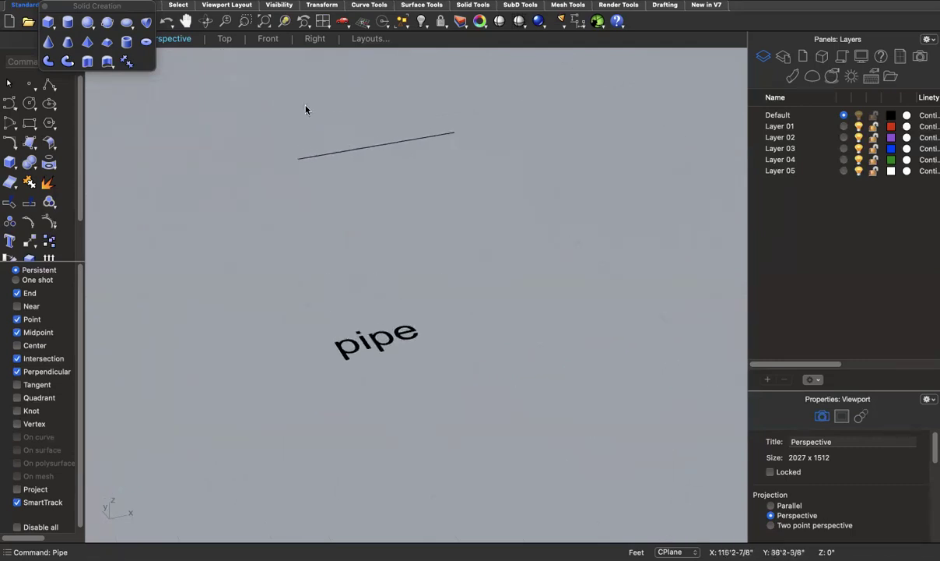
click(326, 164)
text(pipe)
key(Return)
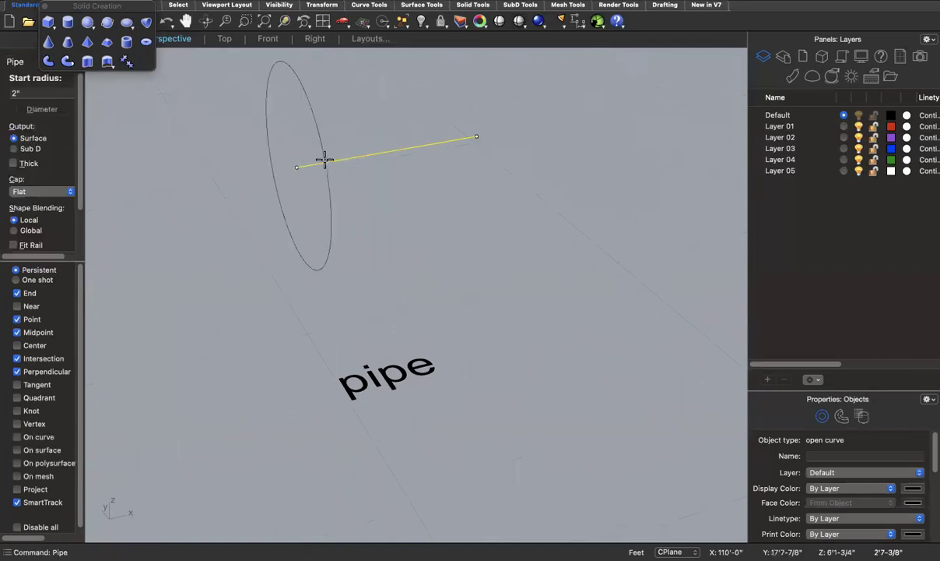
click(324, 159)
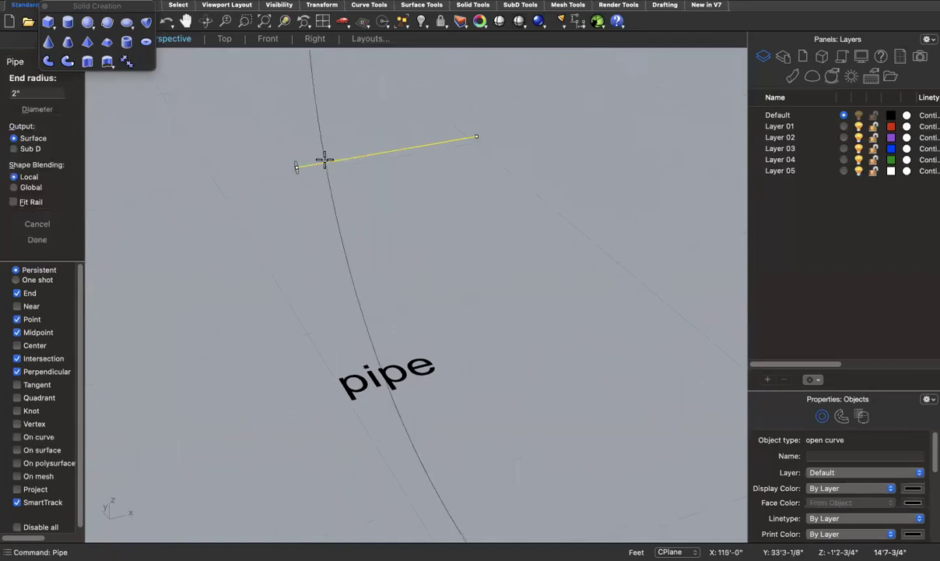
click(15, 91)
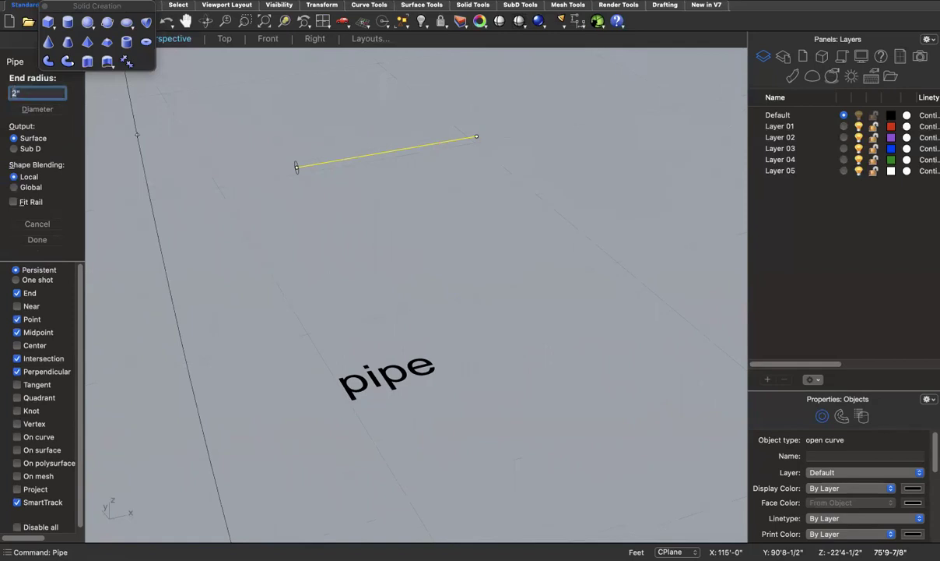
key(Return)
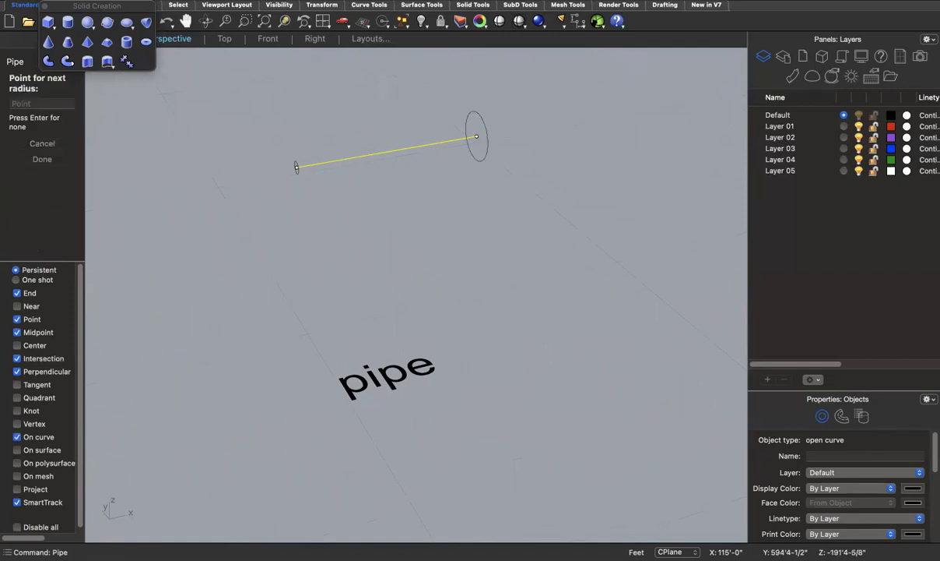
key(Return)
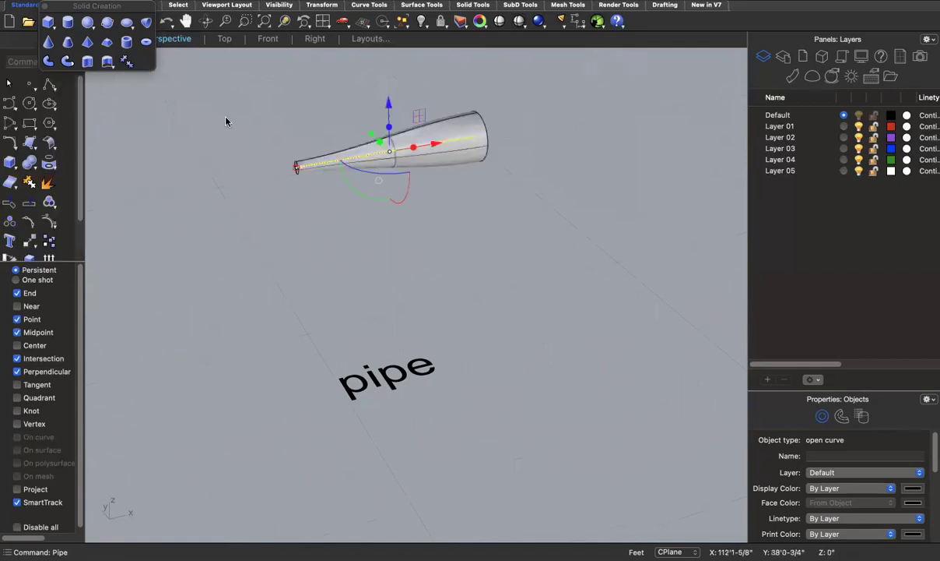
click(295, 216)
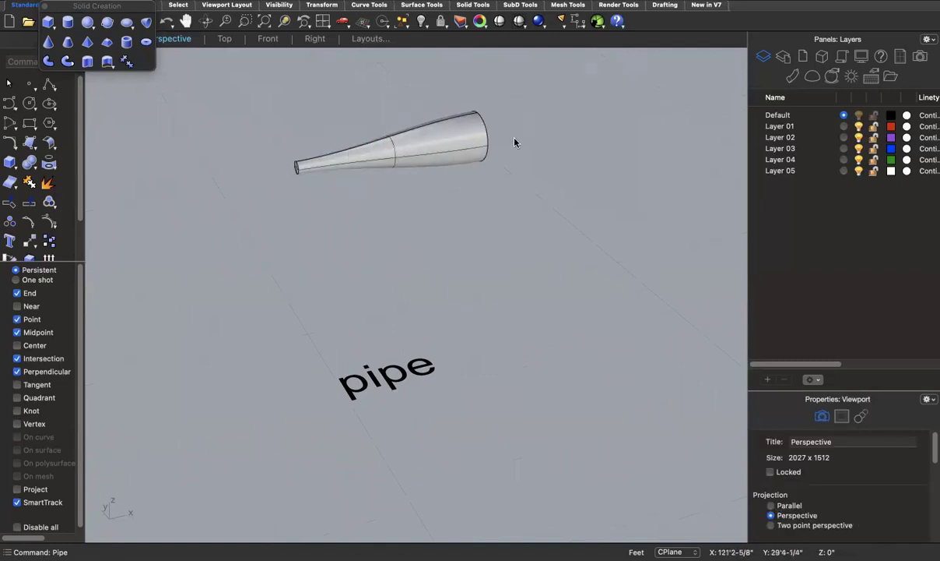
Look over the finished shapes and zoom to the selected cube beside the "explode" label.
scroll(462, 244, down, 8)
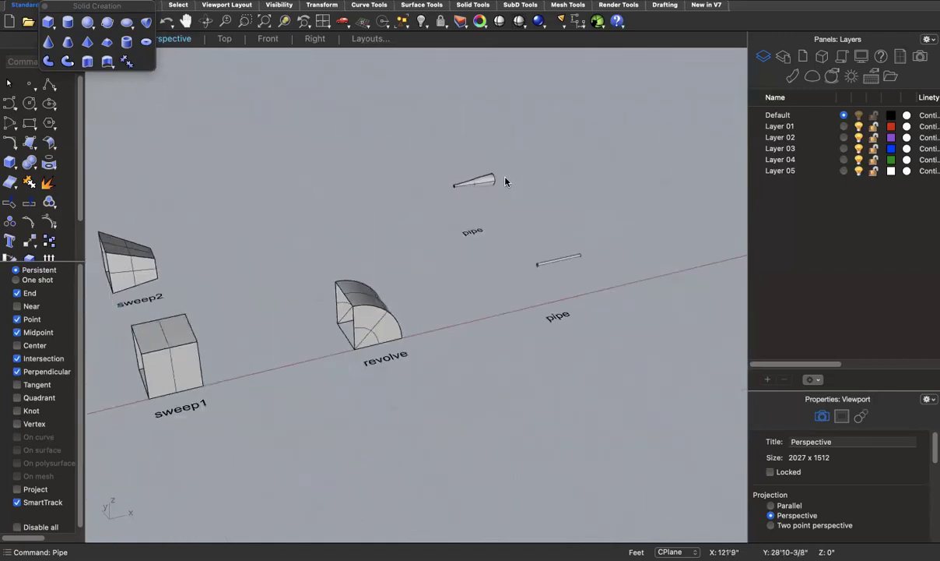
scroll(505, 181, down, 5)
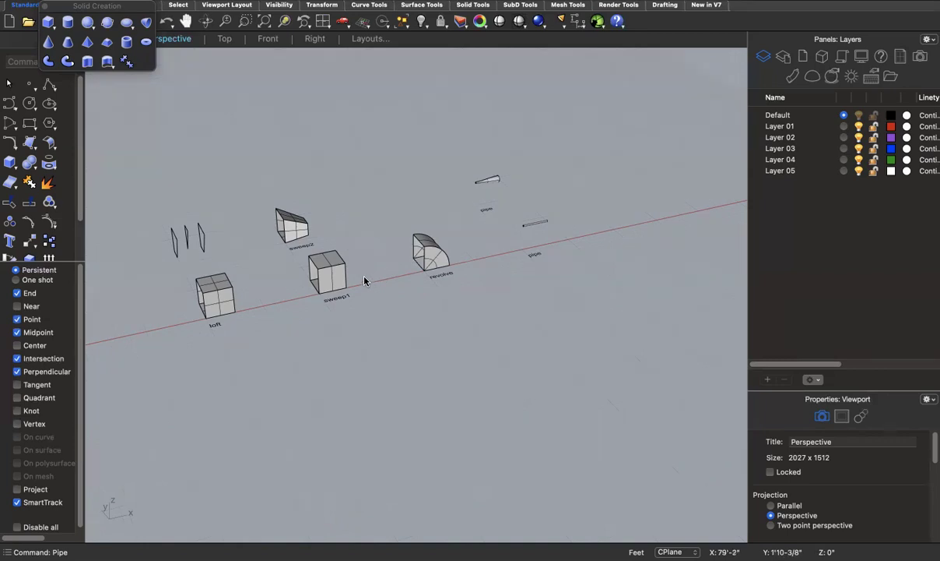
scroll(361, 270, down, 5)
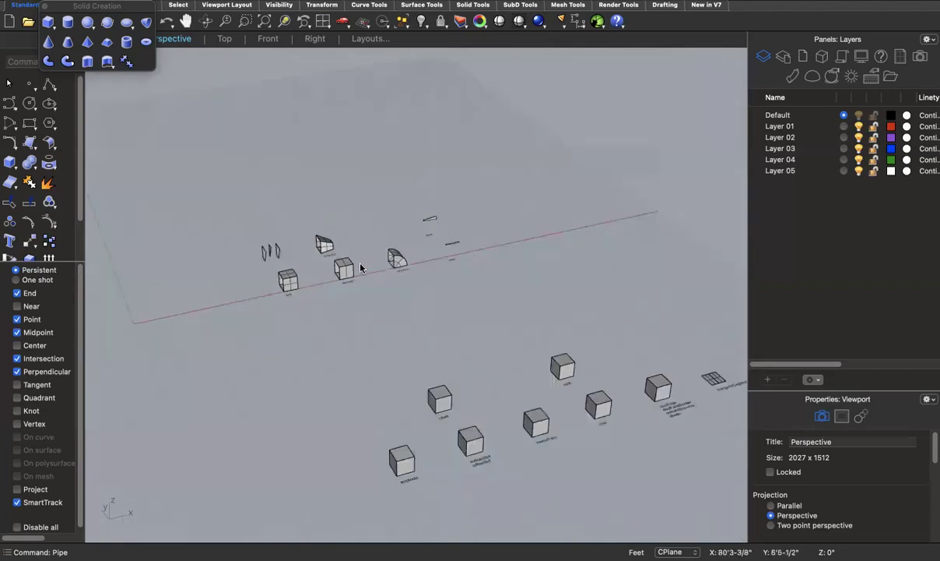
scroll(382, 393, up, 8)
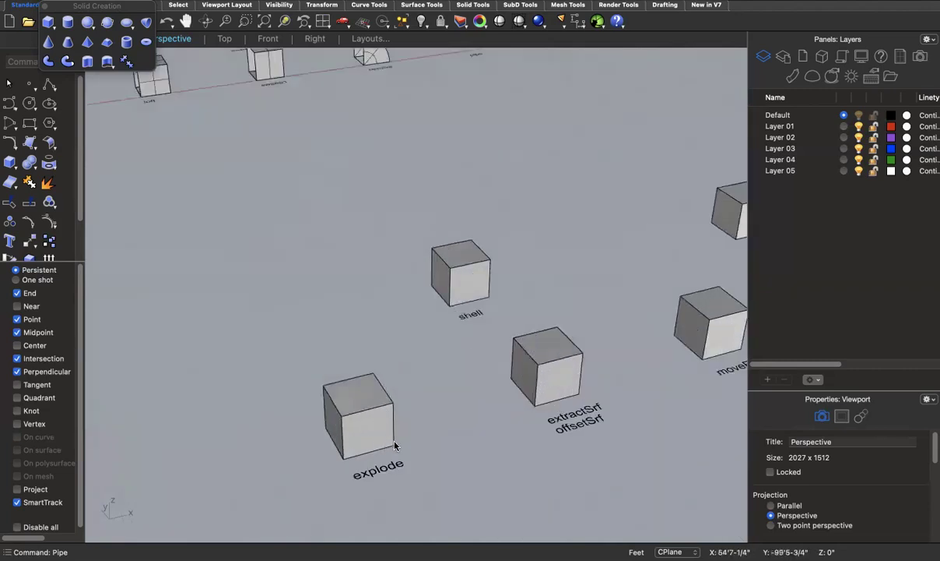
scroll(415, 434, down, 5)
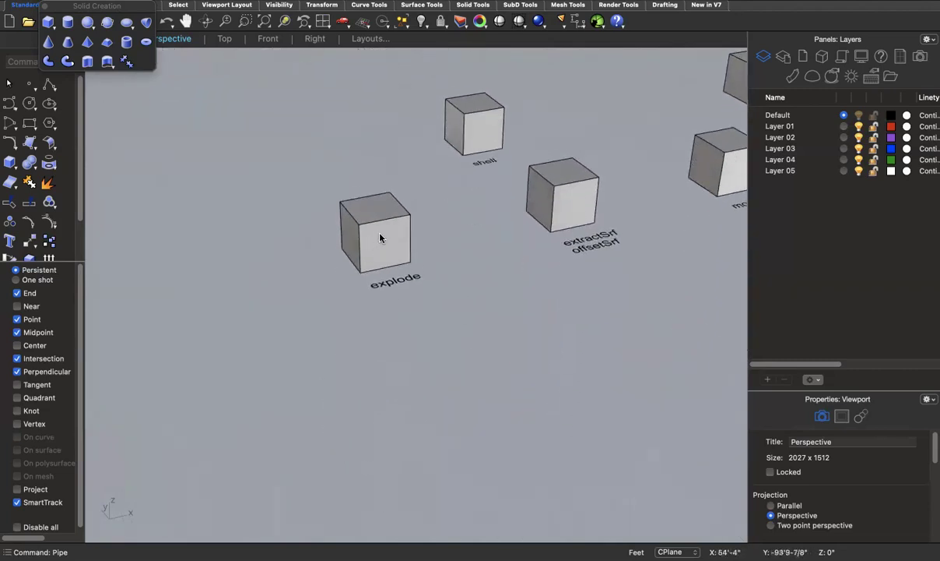
scroll(381, 237, up, 5)
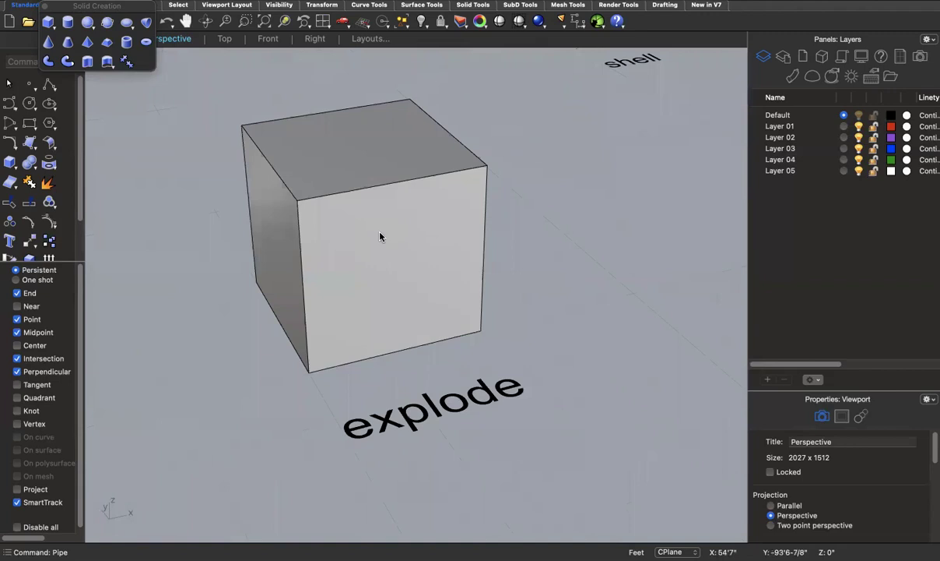
click(438, 299)
text(zs)
key(Return)
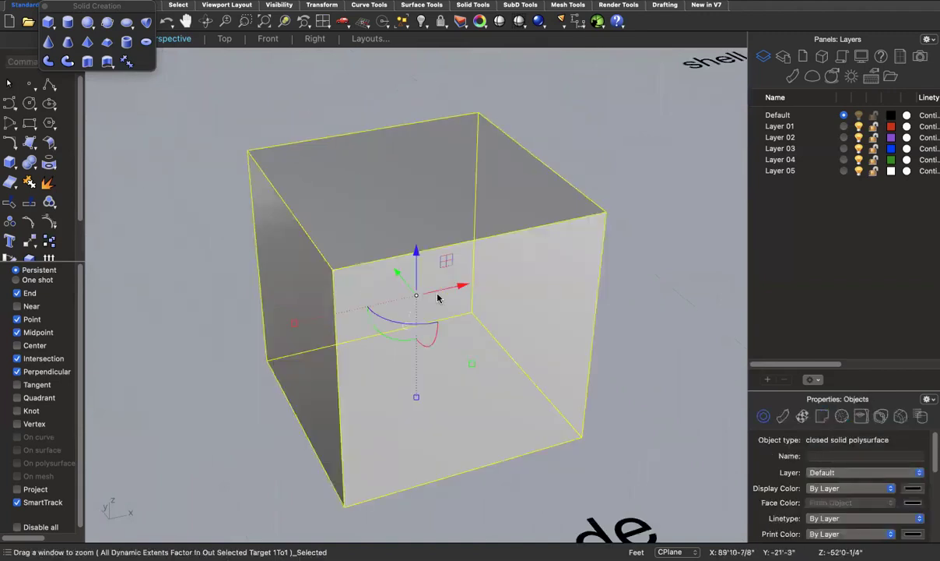
scroll(439, 272, down, 3)
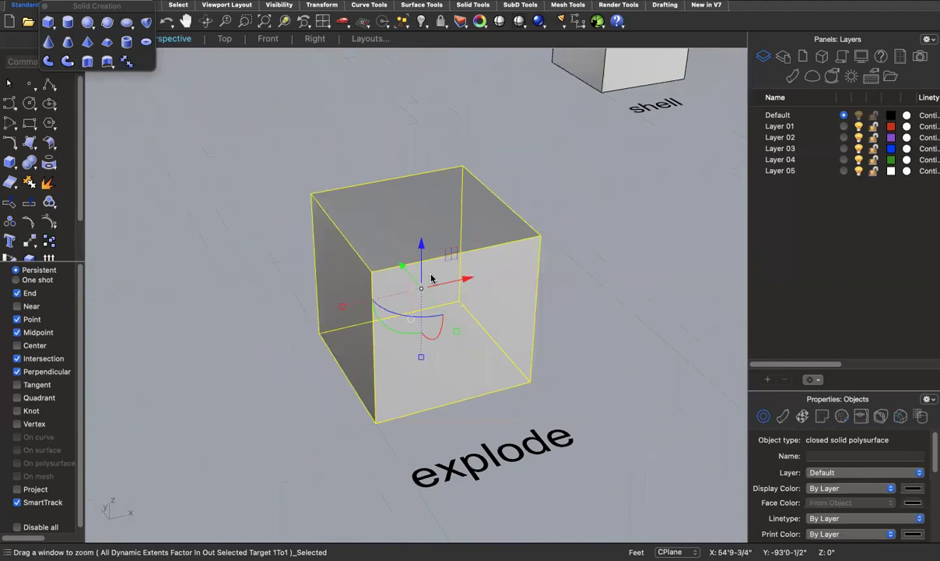
scroll(432, 278, down, 1)
Select and deselect the cube by its different faces to check whether it is a single object.
click(551, 274)
click(415, 256)
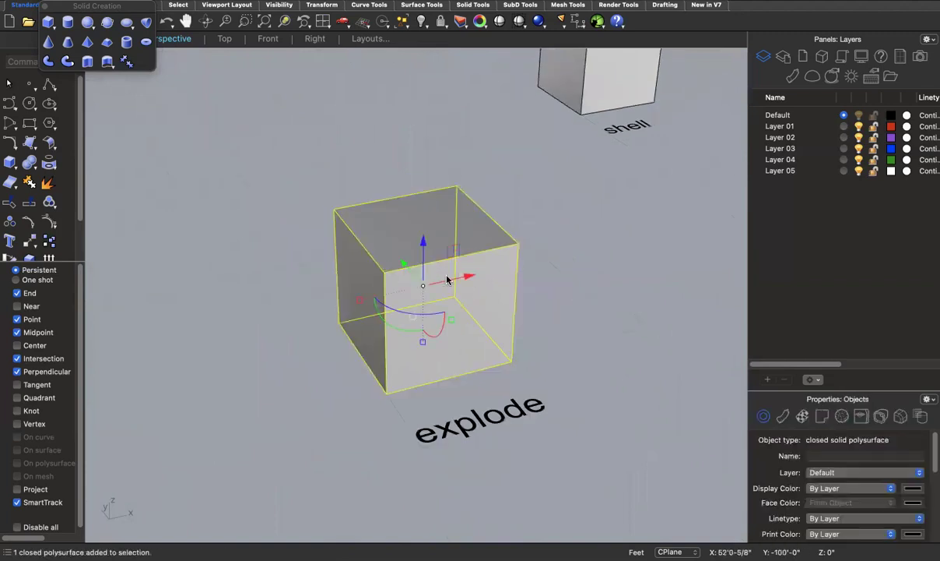
click(548, 318)
click(452, 312)
click(544, 316)
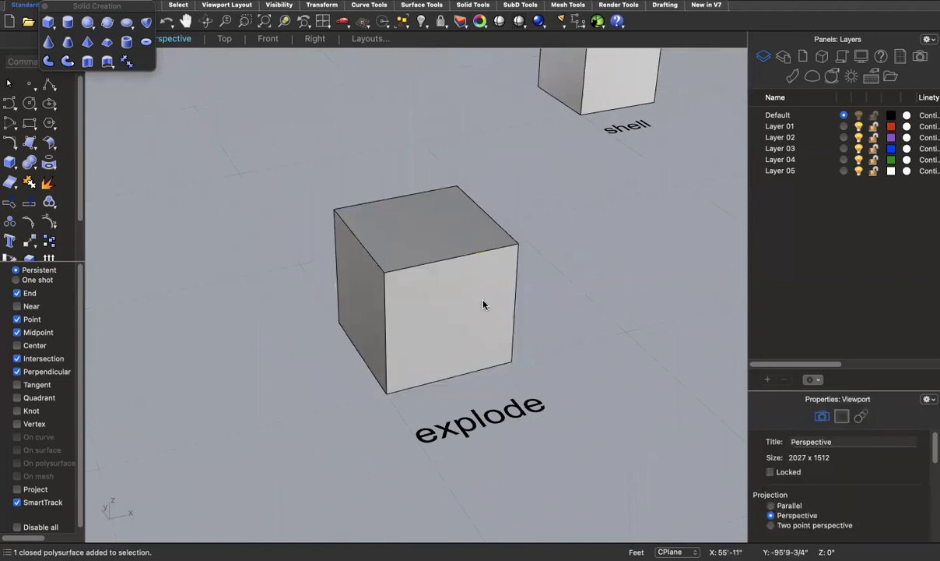
Explode the cube beside the "explode" label into separate surfaces and deselect them.
click(382, 228)
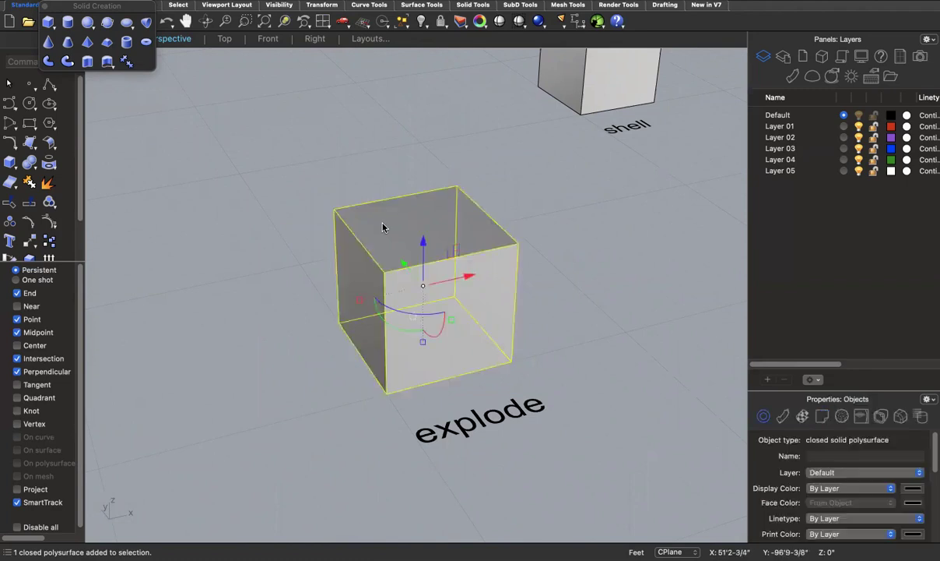
text(explode)
key(Return)
click(320, 115)
Select the exploded cube's top, front and side surfaces one at a time to examine them as separate objects.
click(412, 257)
click(460, 321)
click(359, 277)
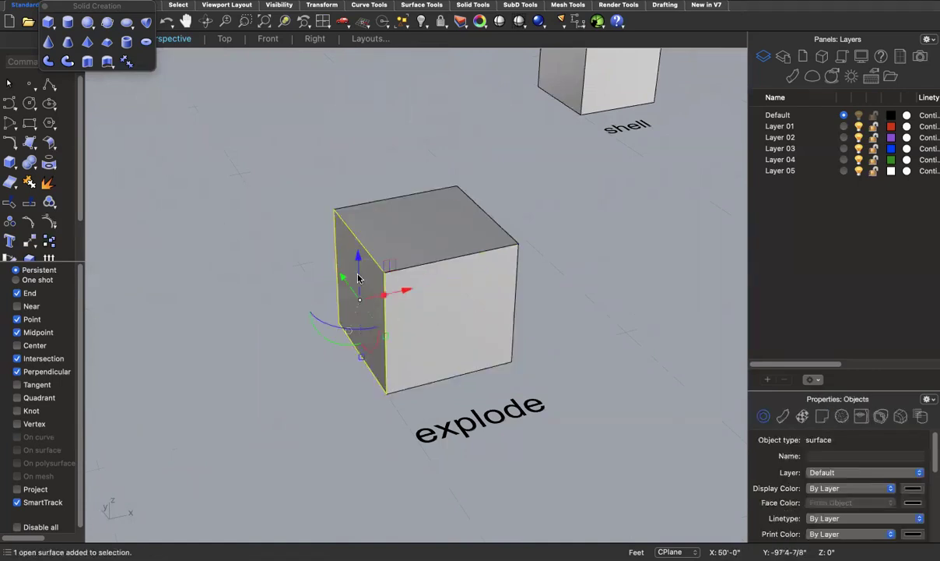
click(420, 243)
Scale the front surface to half its width with Scale1D, from its upper right corner to the top edge's midpoint, and deselect it.
click(445, 325)
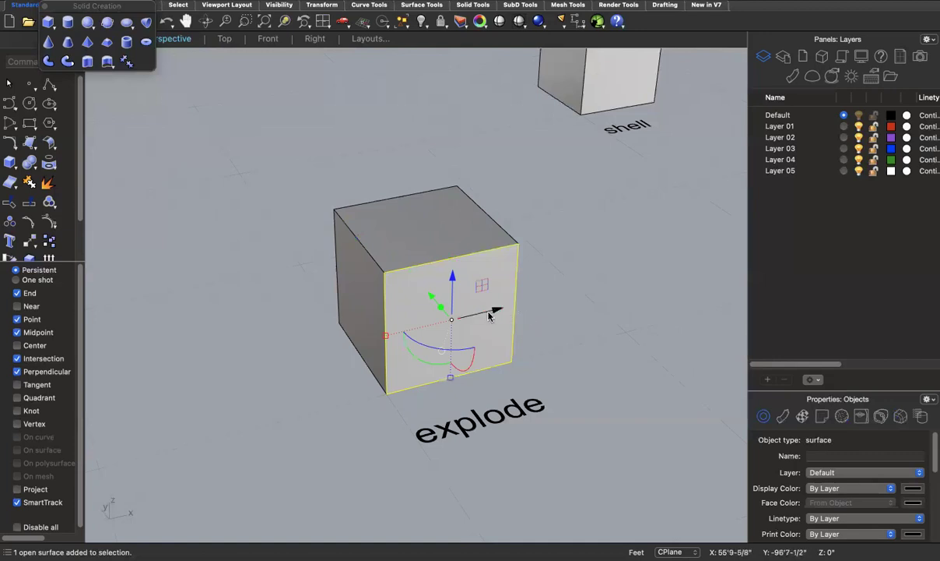
text(Scale1D)
key(Return)
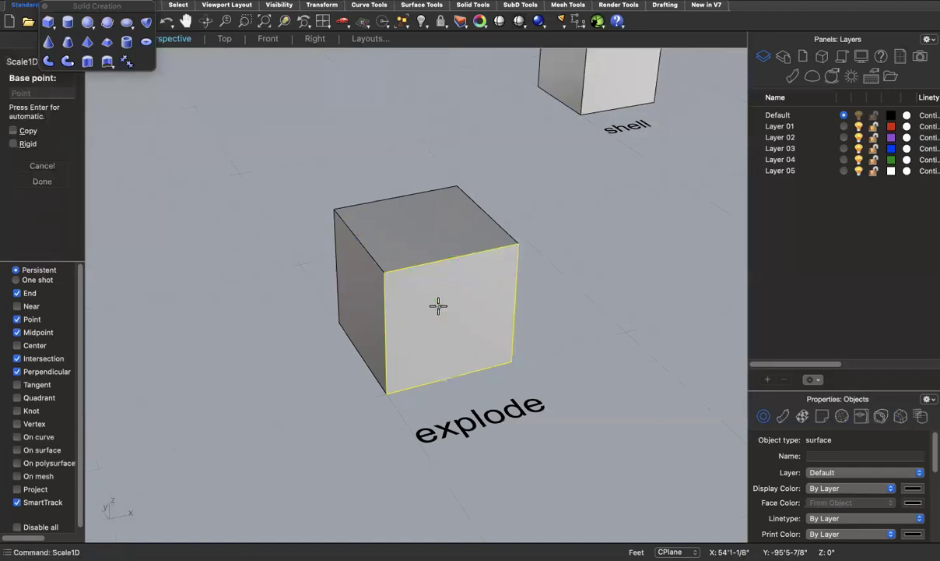
click(520, 243)
click(362, 258)
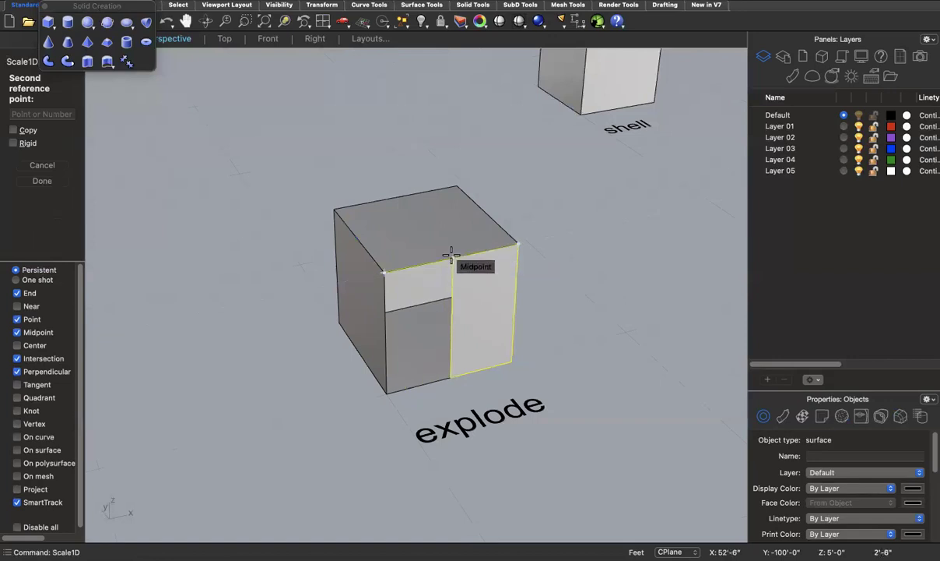
click(451, 255)
click(562, 269)
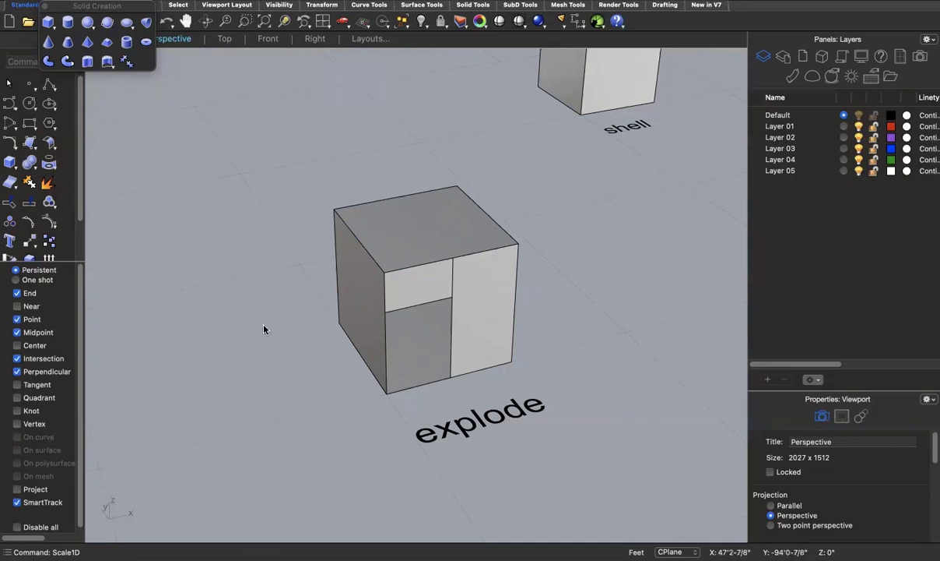
Extract the left side surface of the cube beside the "extractSrf offsetSrf" label with ExtractSrf.
scroll(180, 327, down, 3)
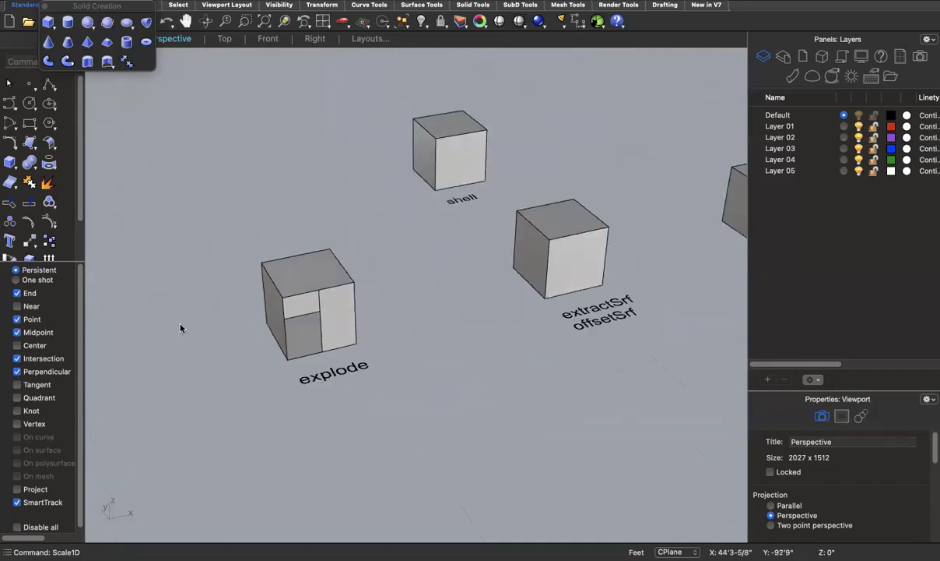
scroll(180, 328, down, 2)
scroll(447, 268, up, 5)
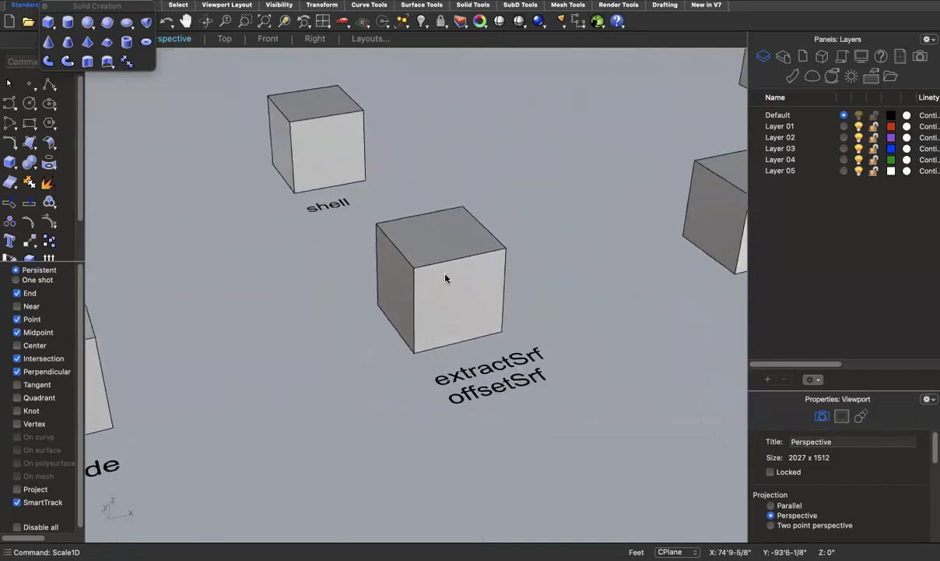
scroll(445, 278, up, 3)
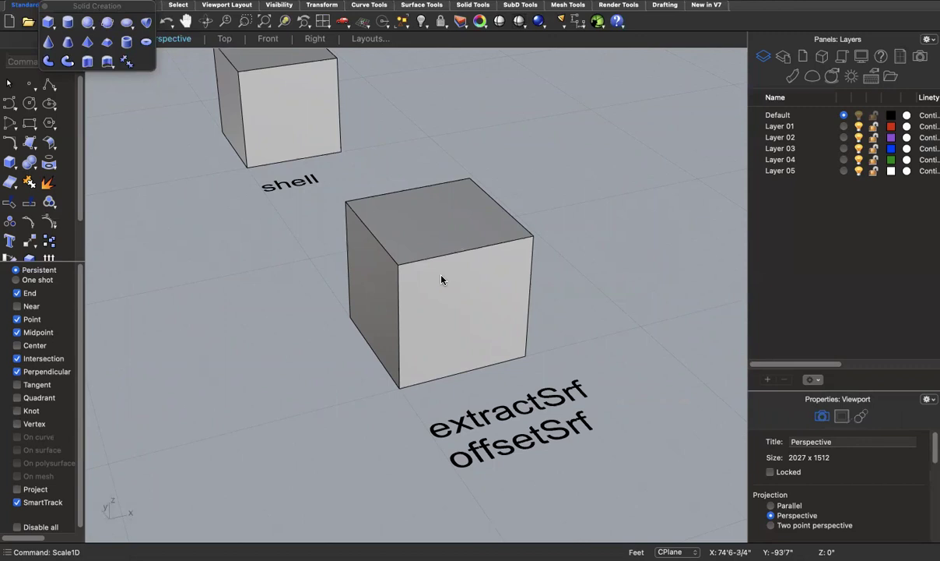
text(ExtractS)
key(Return)
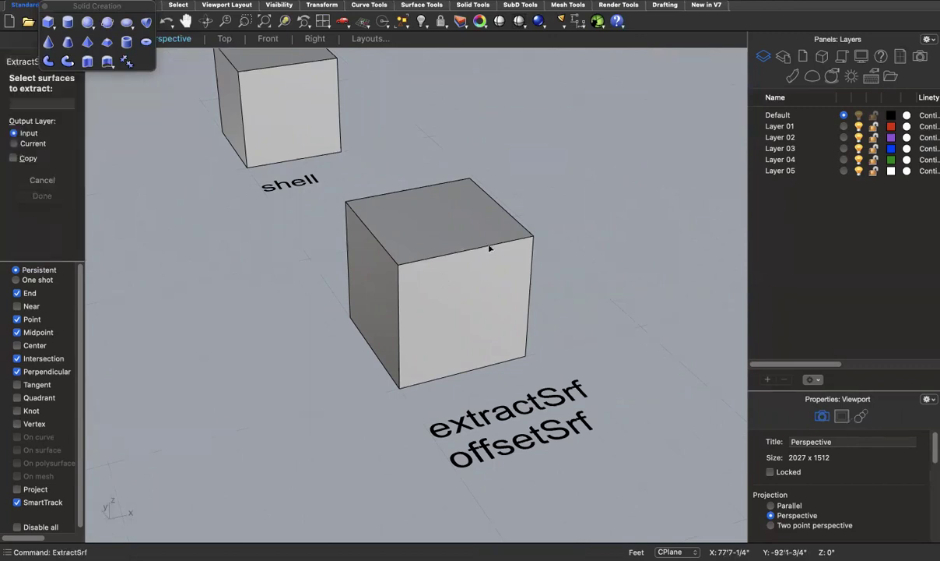
click(384, 299)
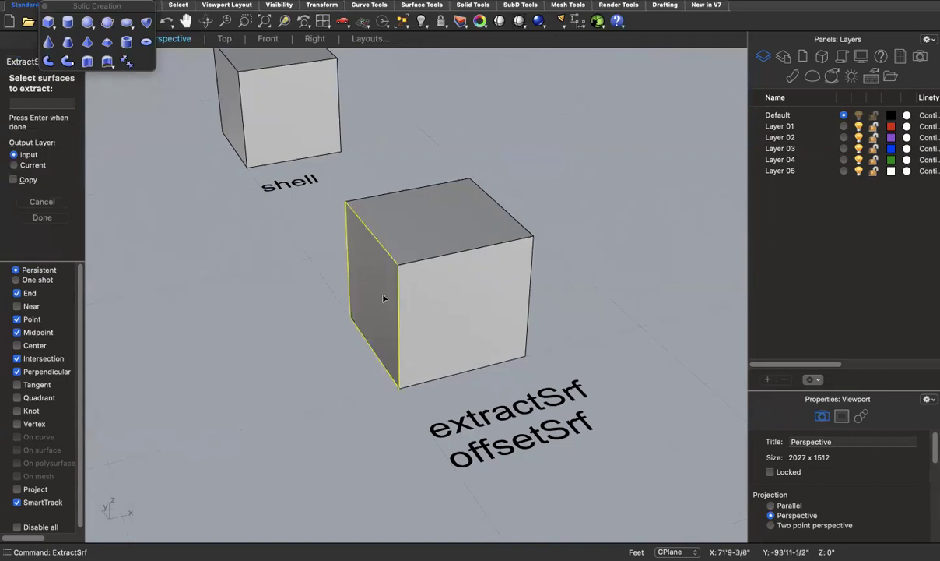
key(Return)
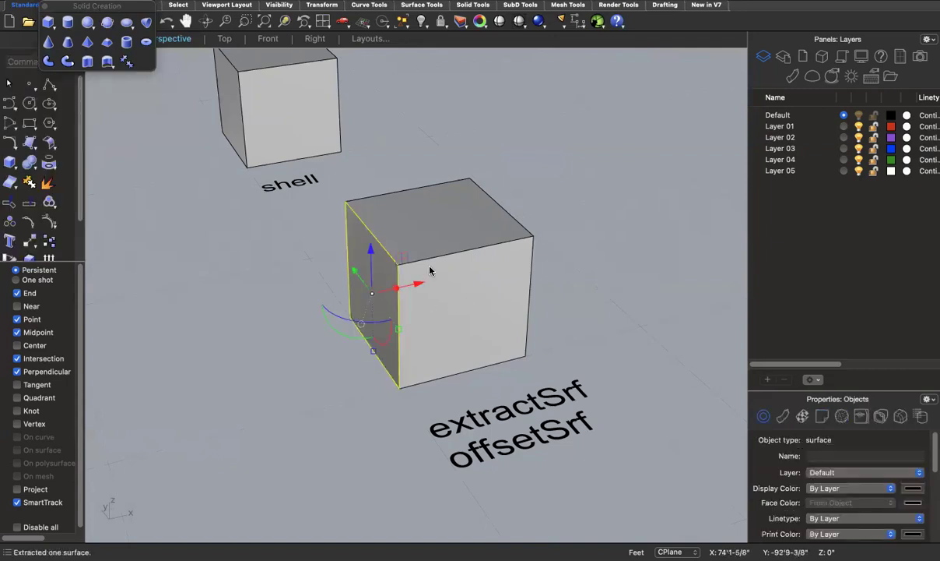
Check the extracted side surface separately from the rest of the cube, and delete it to leave an open box.
click(455, 246)
click(542, 206)
click(382, 285)
click(280, 239)
click(373, 291)
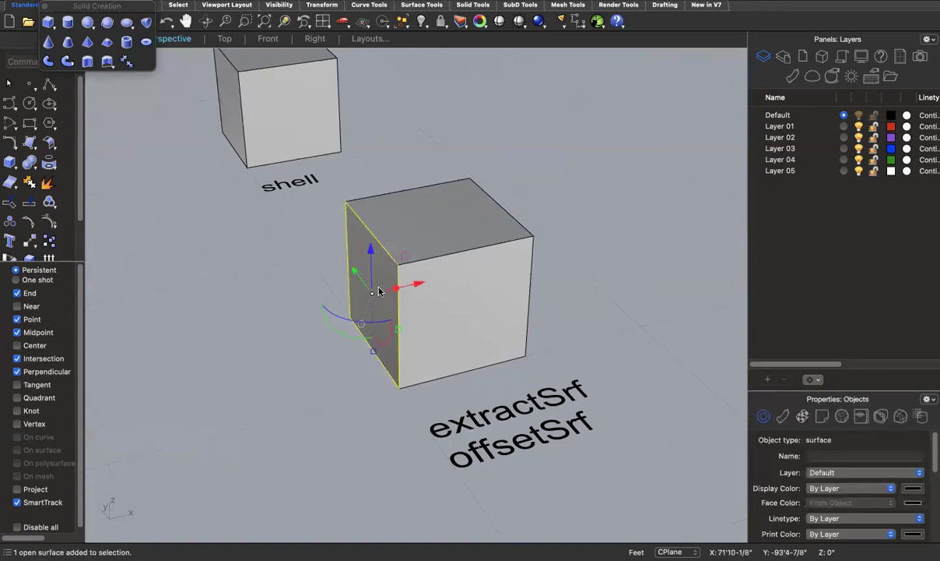
key(Delete)
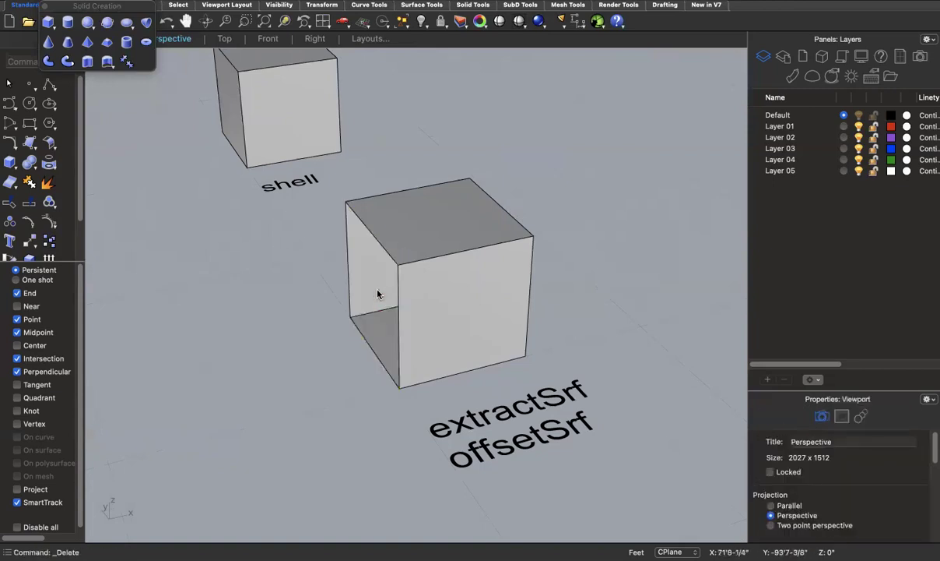
Offset the open box inward by 2 inches with OffsetSrf as a solid with sharp corners, and deselect it.
right_drag(377, 294, 393, 294)
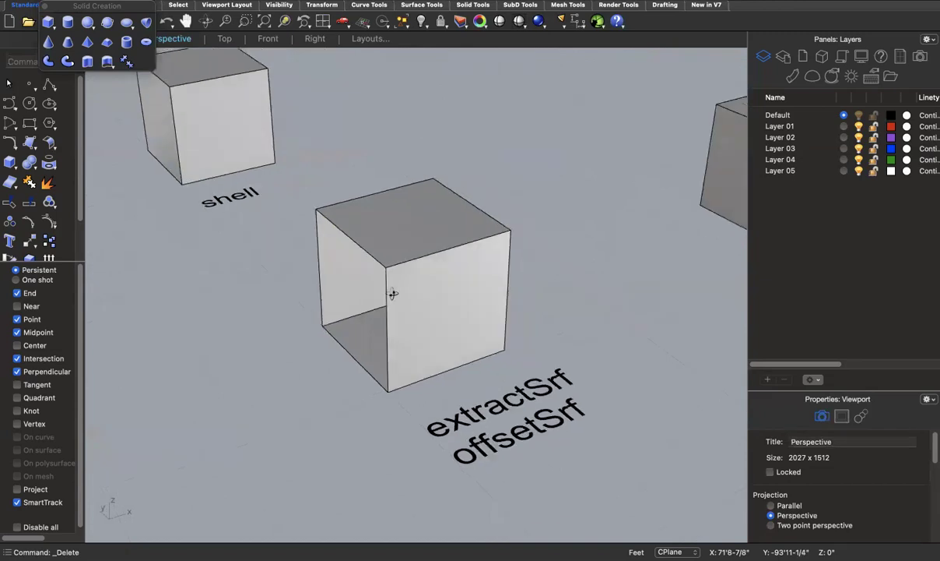
click(395, 333)
text(o)
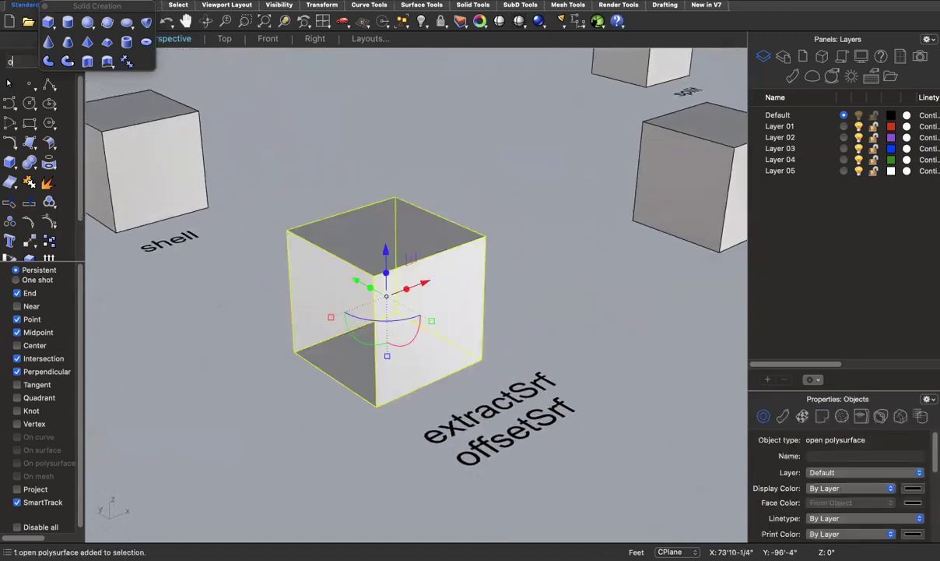
text(ffs)
key(Return)
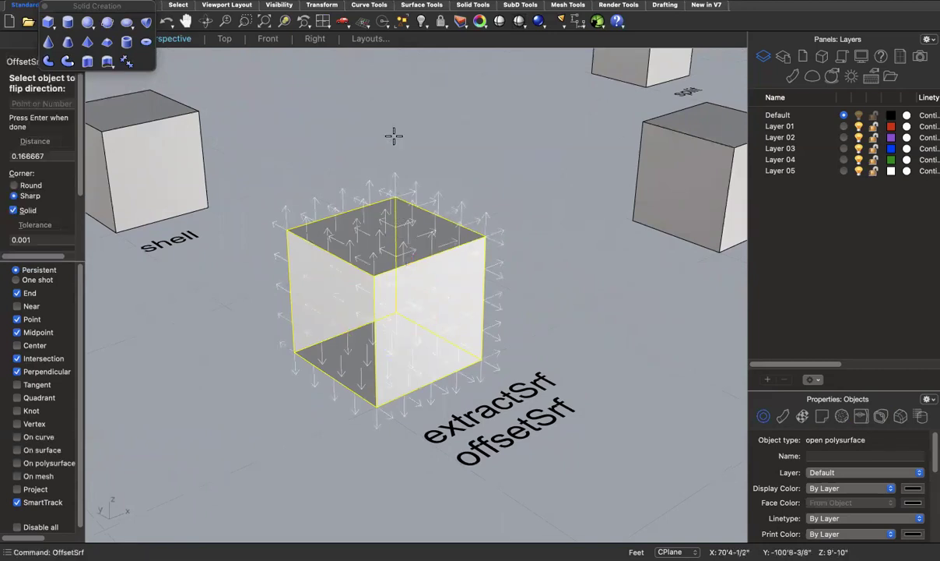
click(399, 263)
click(17, 113)
text(2)
key(Return)
key(Return)
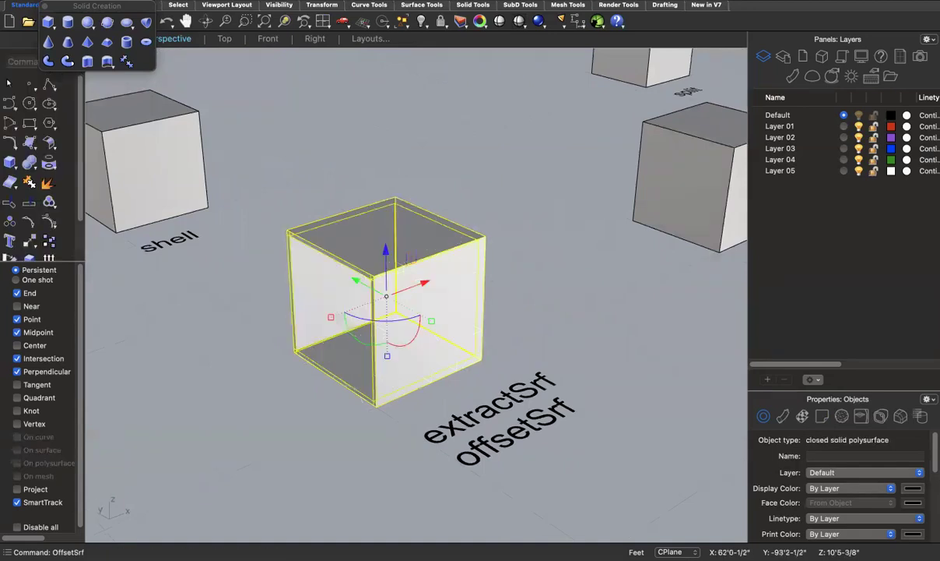
click(293, 183)
Shell the cube beside the "shell" label to a 2-inch thickness, removing its front, top and left faces.
right_drag(323, 366, 350, 342)
click(350, 342)
right_drag(374, 378, 413, 399)
click(379, 235)
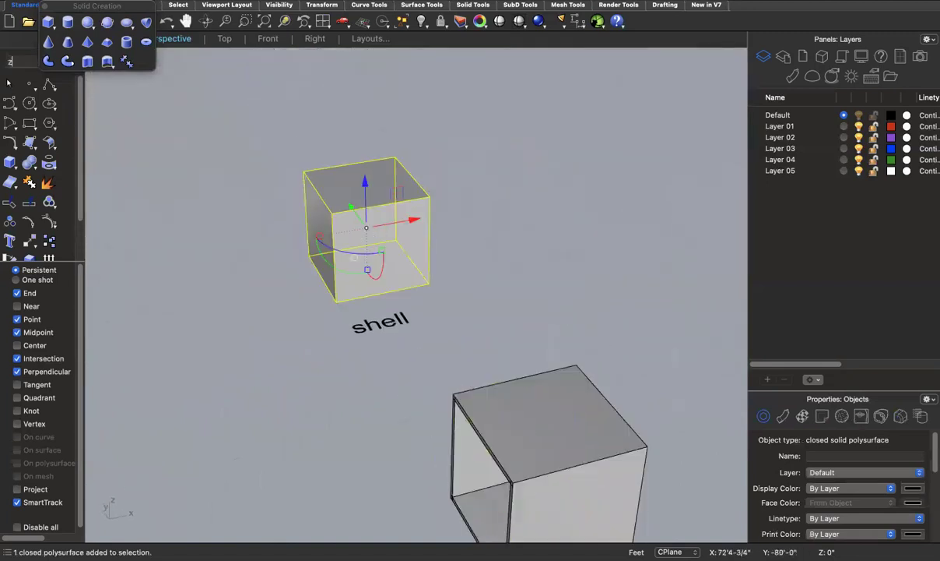
scroll(434, 242, down, 3)
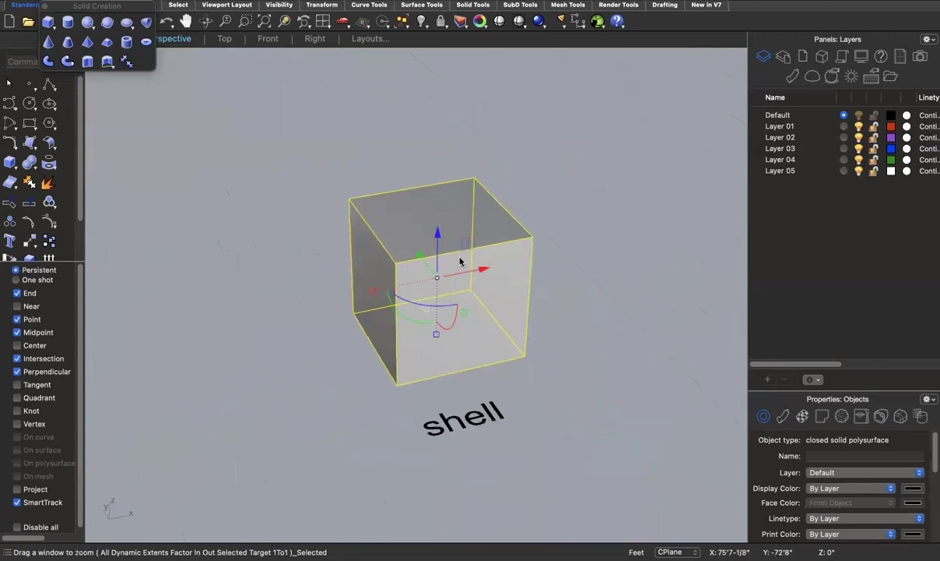
click(580, 397)
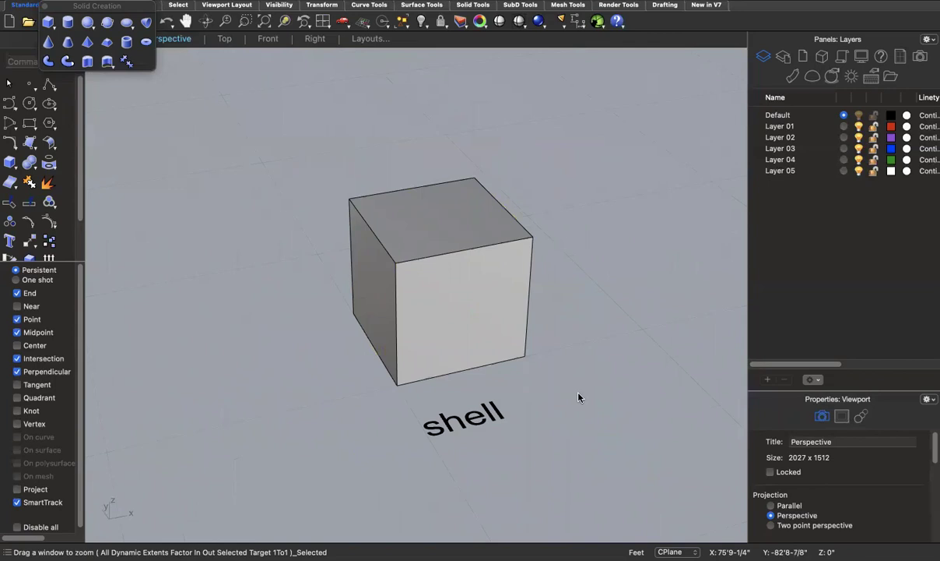
text(Shell)
key(Return)
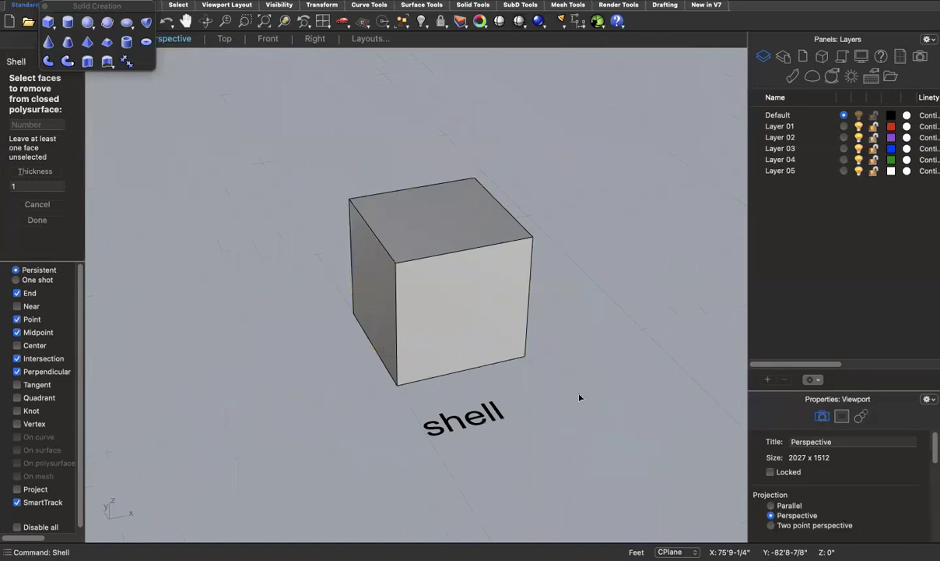
click(463, 294)
click(437, 236)
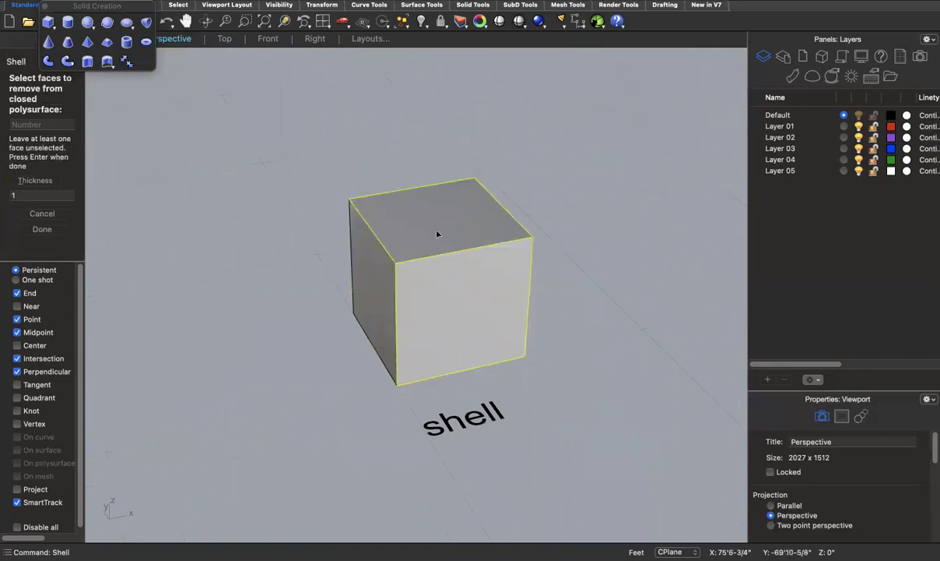
click(375, 284)
click(38, 195)
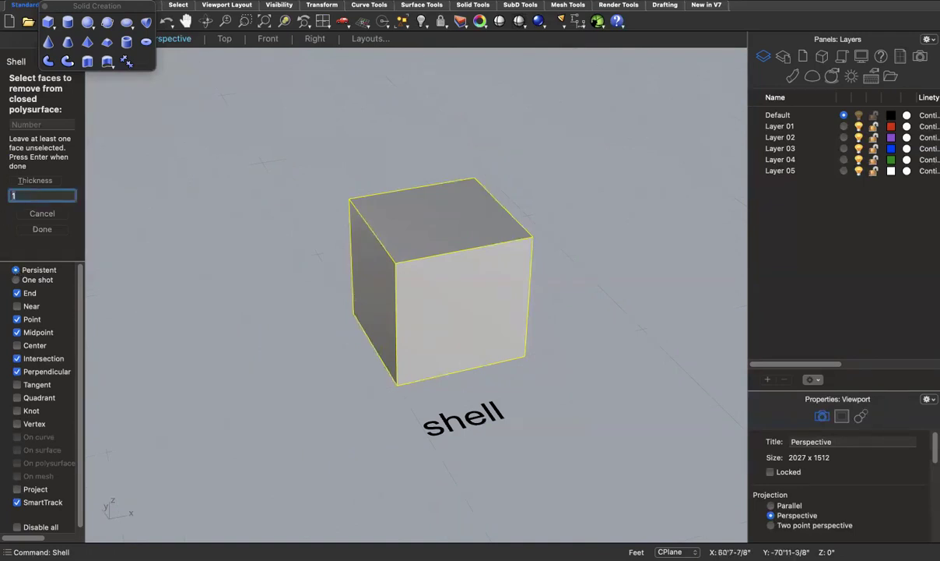
text(2)
key(Return)
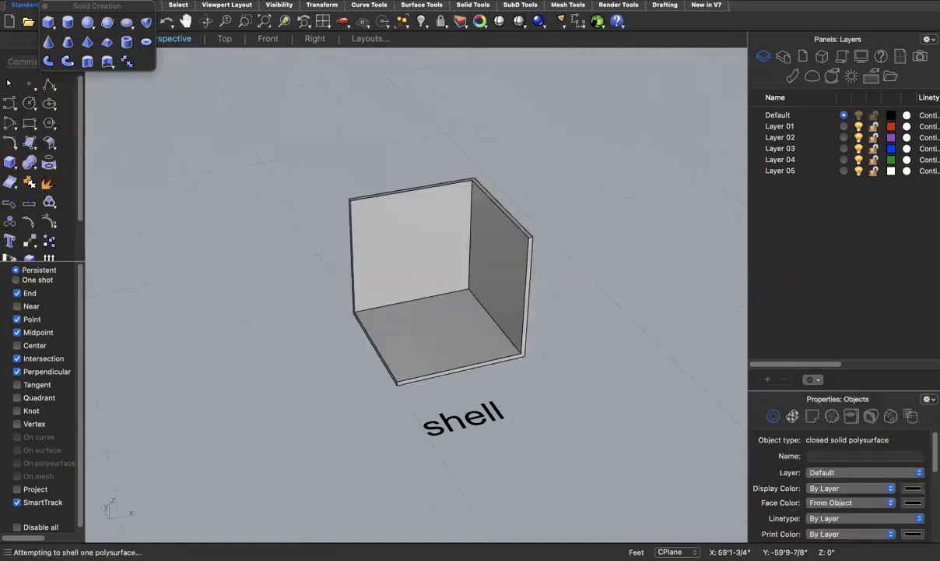
right_drag(550, 287, 587, 281)
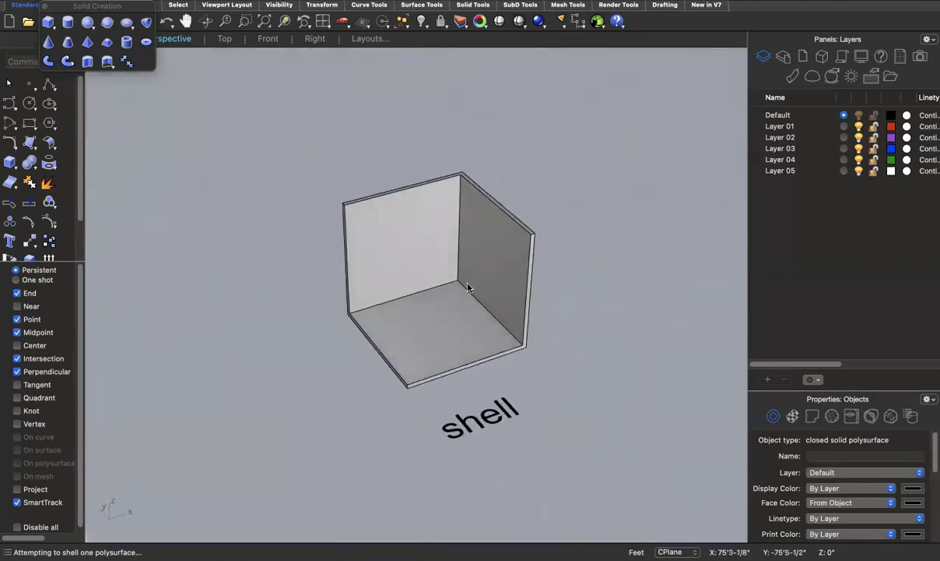
Move the front face of the "moveFace" cube sideways along X by about half its width with MoveFace, starting from its upper left corner.
scroll(467, 288, down, 5)
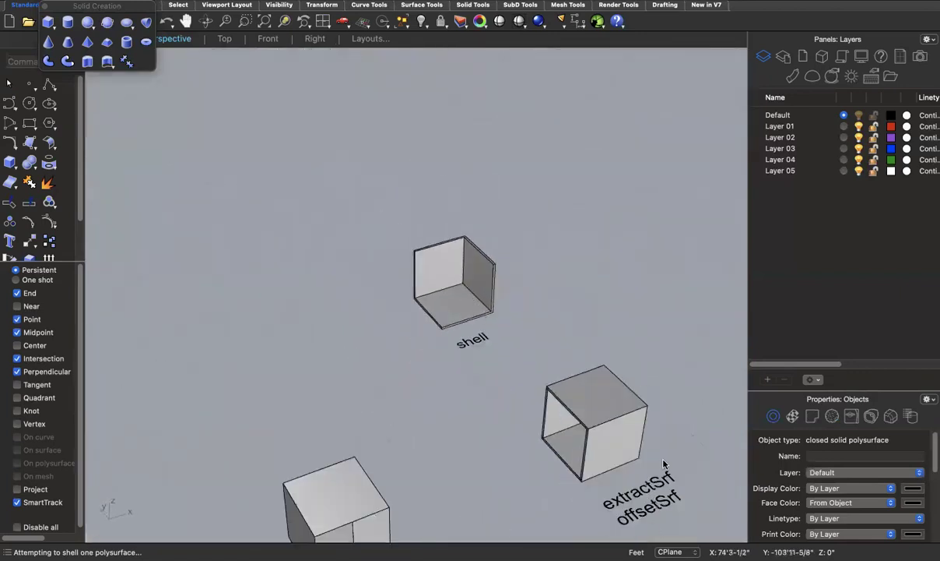
shift+right_drag(593, 310, 272, 296)
scroll(422, 322, up, 5)
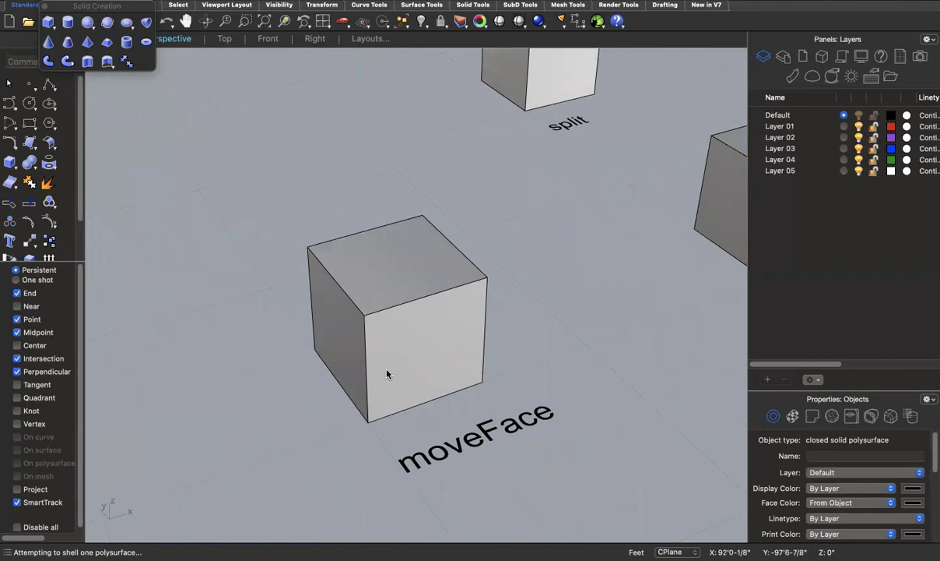
text(moveface)
key(Return)
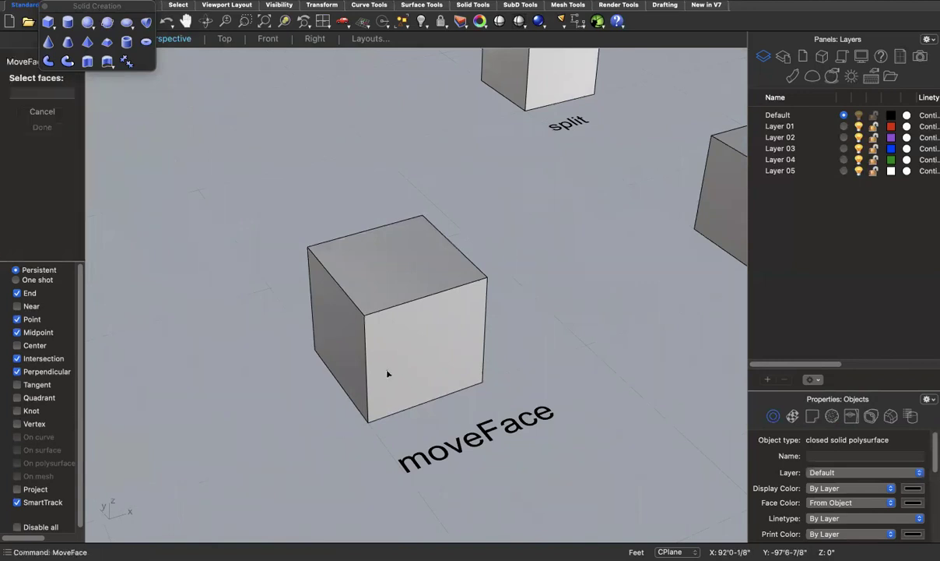
click(408, 328)
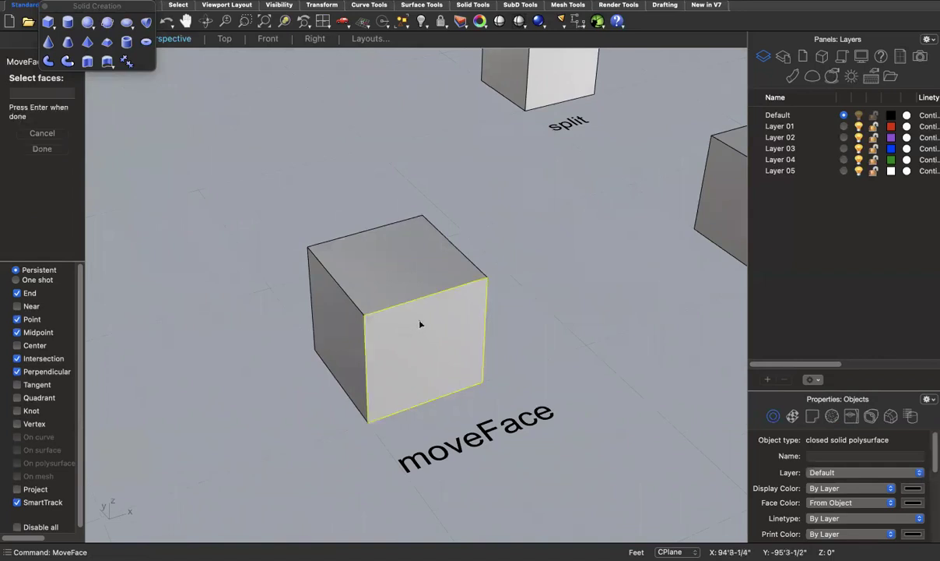
key(Return)
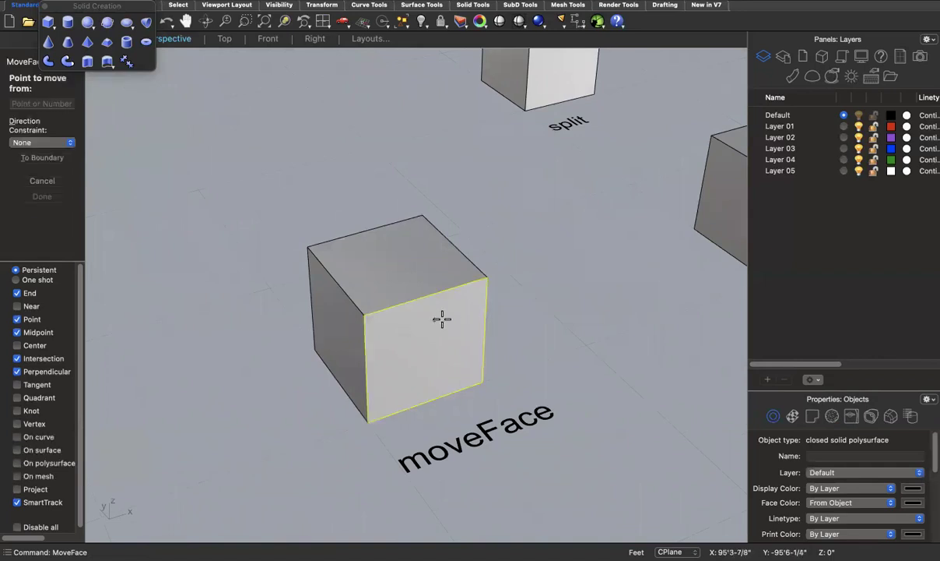
click(365, 313)
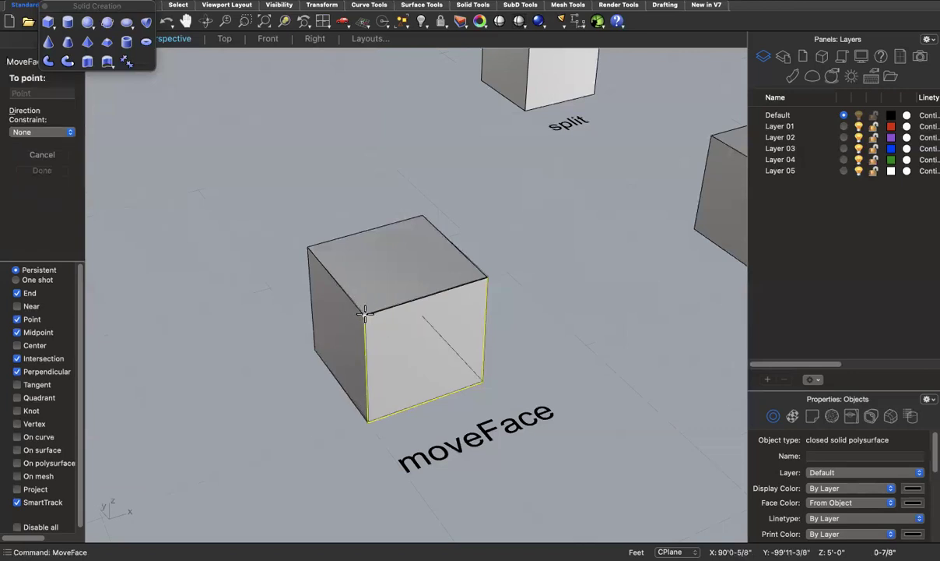
click(426, 293)
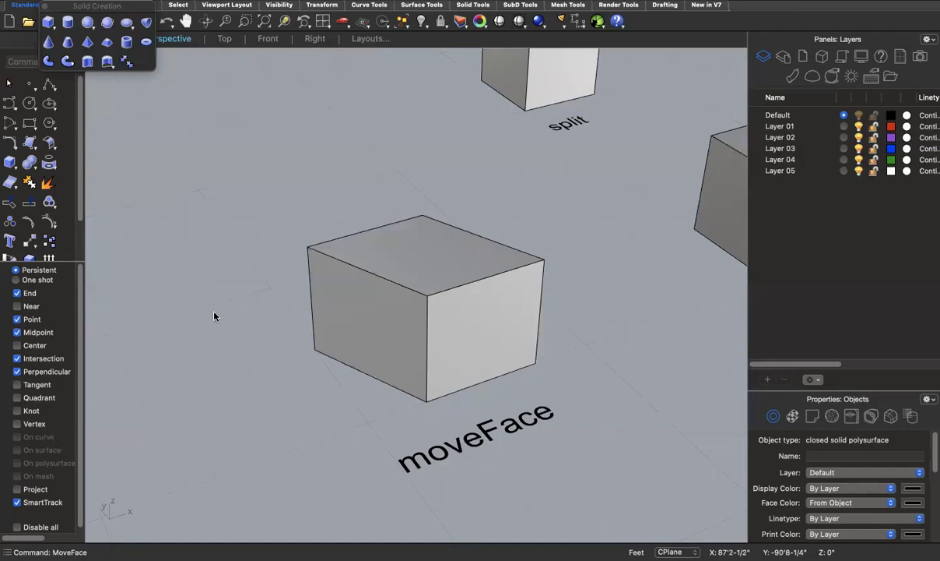
In the Top view, draw a V-shaped polyline over the "trim" cube from its upper right corner through the left edge's midpoint to its lower right corner.
scroll(215, 316, down, 3)
scroll(215, 316, down, 2)
scroll(548, 240, up, 4)
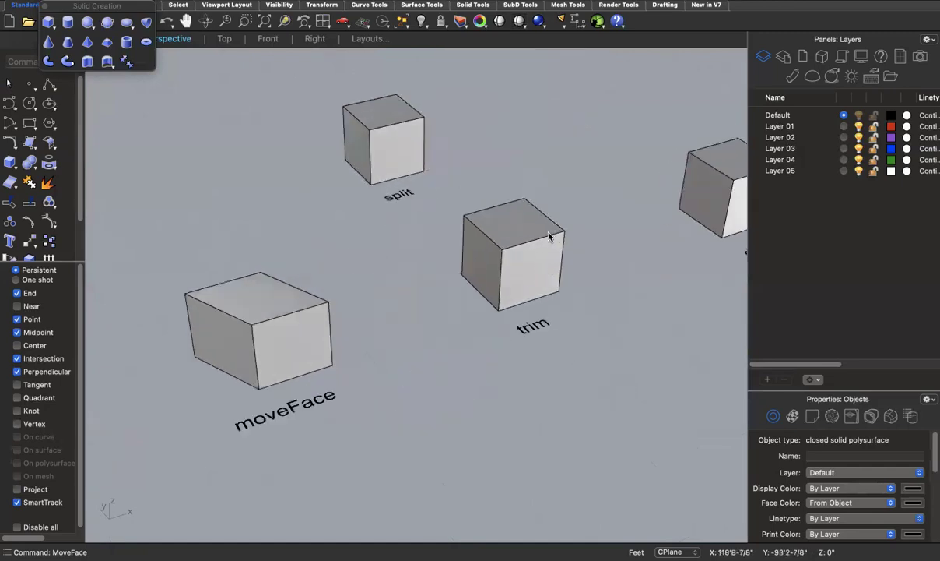
shift+right_drag(507, 118, 446, 199)
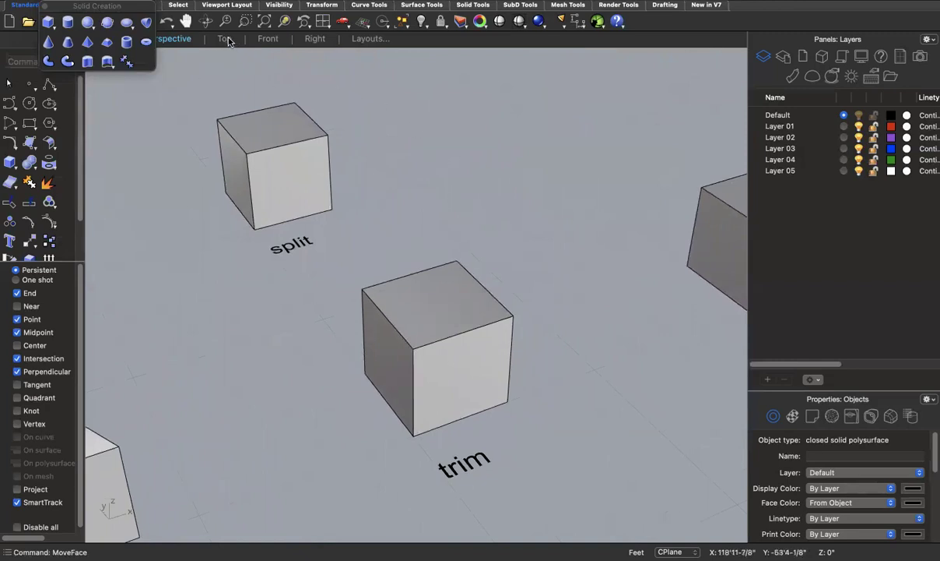
click(225, 39)
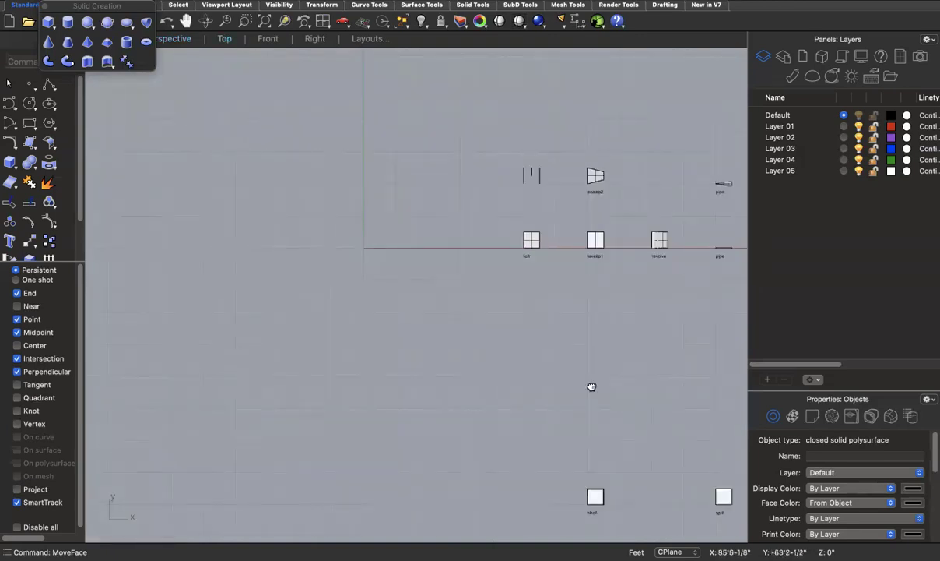
right_drag(592, 386, 397, 217)
scroll(485, 323, up, 5)
scroll(485, 323, up, 5)
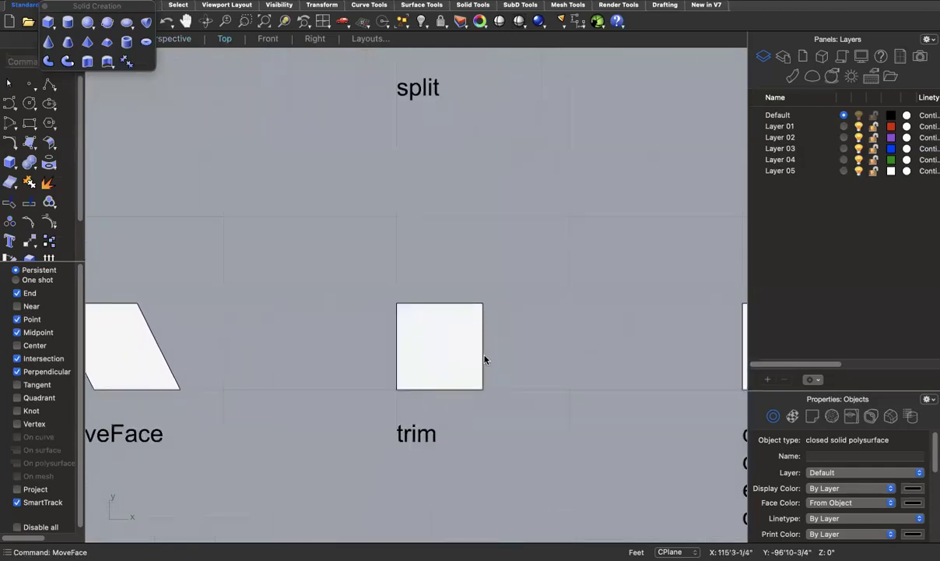
scroll(498, 378, down, 3)
text(polyline)
key(Return)
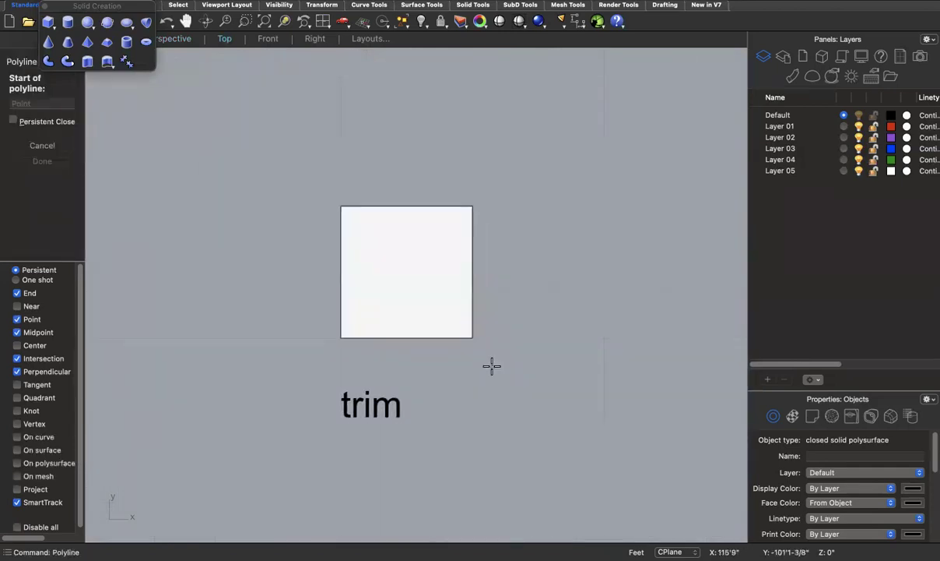
click(472, 206)
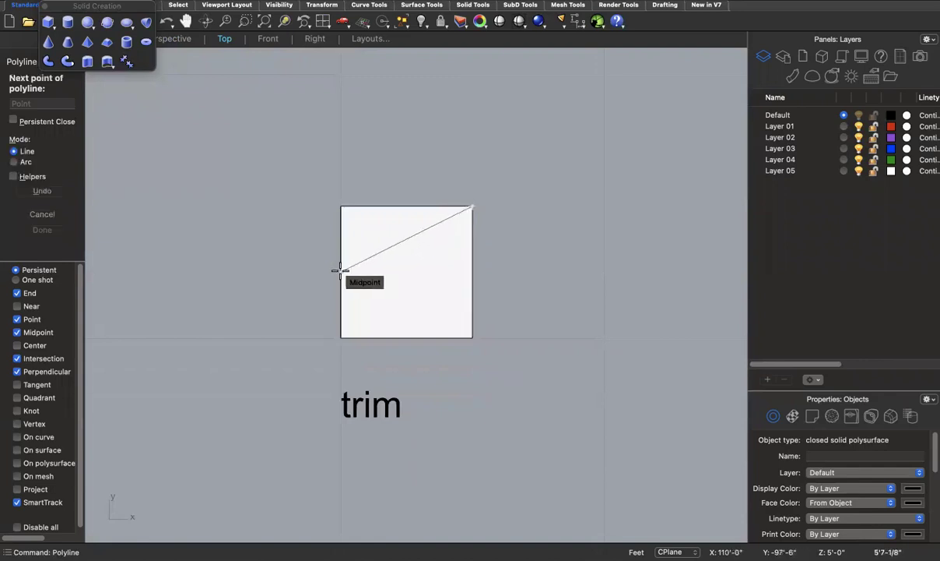
click(341, 272)
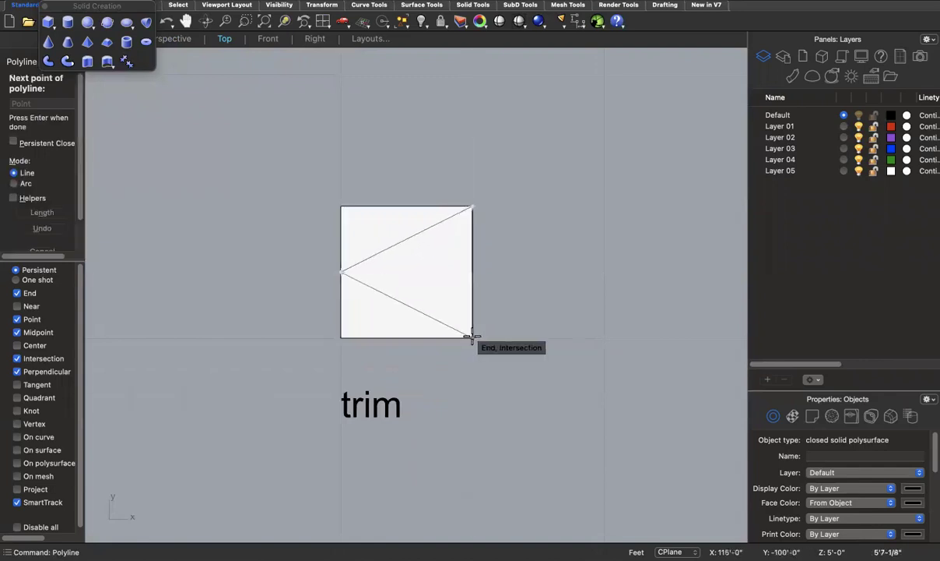
click(470, 336)
key(Return)
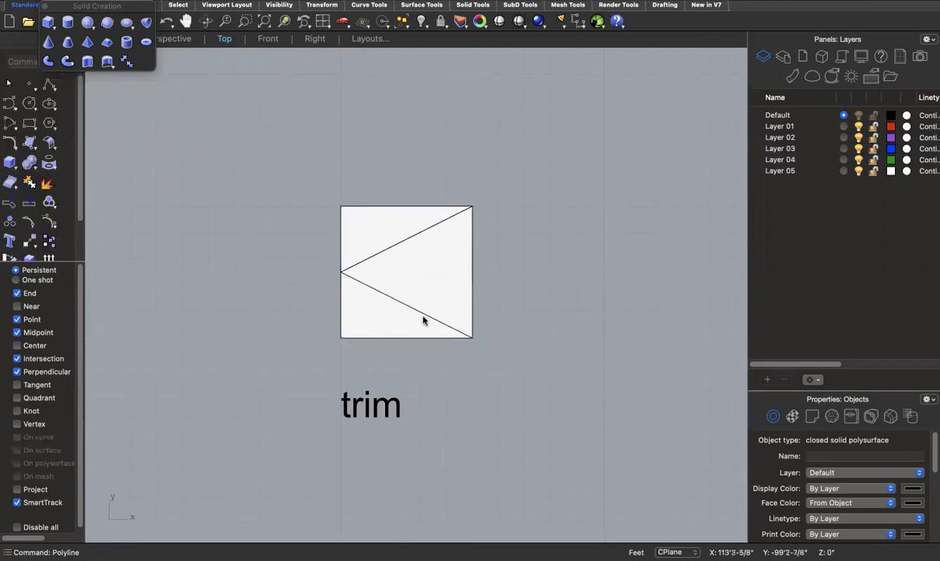
Trim the "trim" cube with the V-shaped polyline as the cutting object, removing the wedge between its two lines.
click(420, 313)
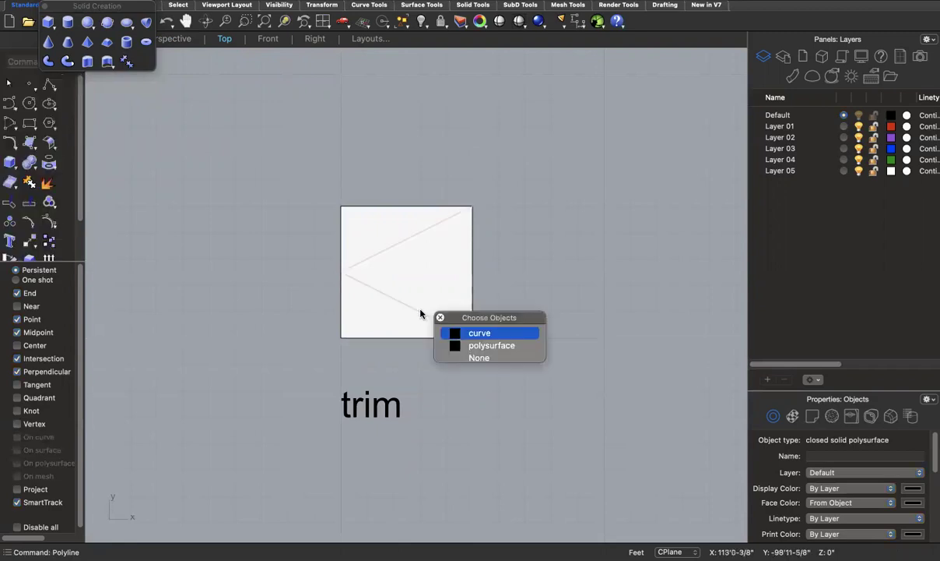
click(480, 333)
text(trim)
key(Return)
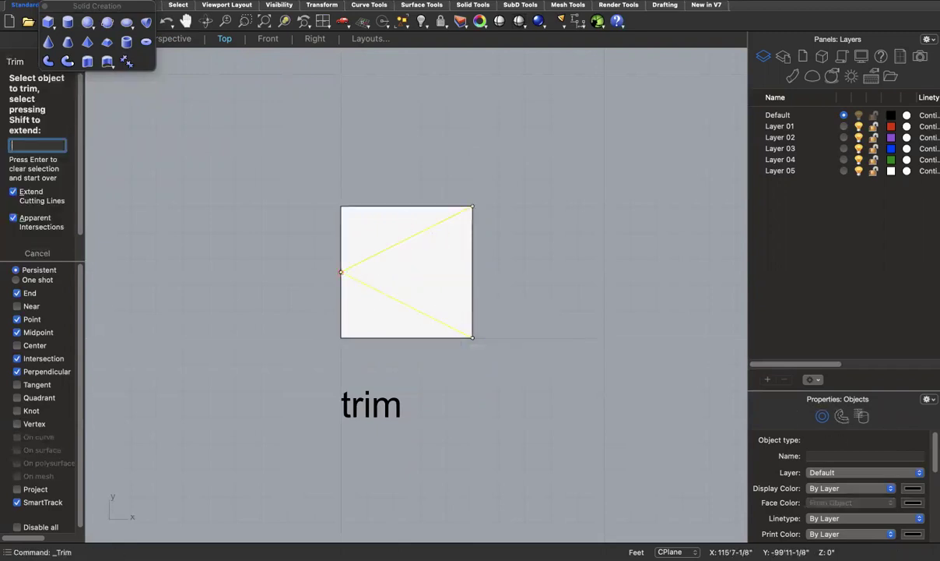
key(Return)
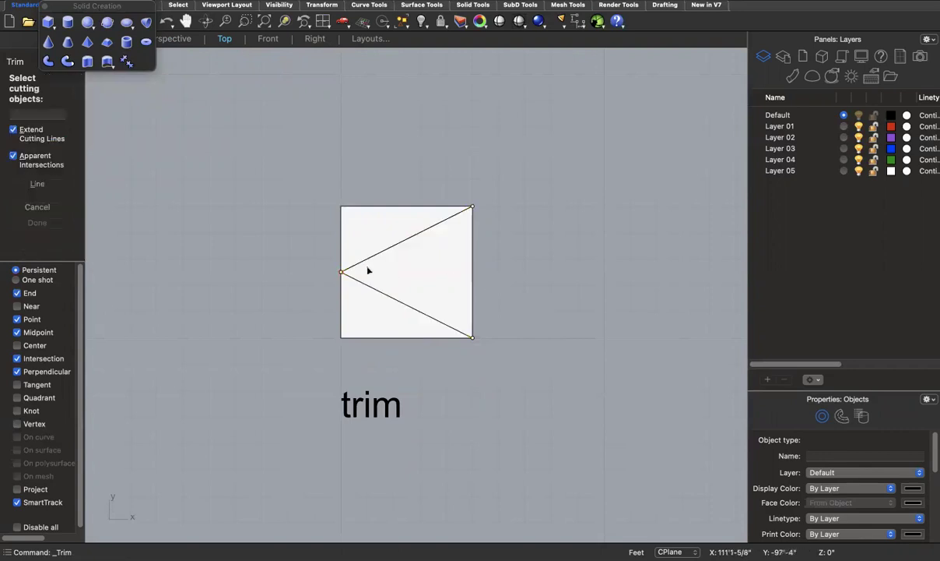
click(363, 265)
click(432, 280)
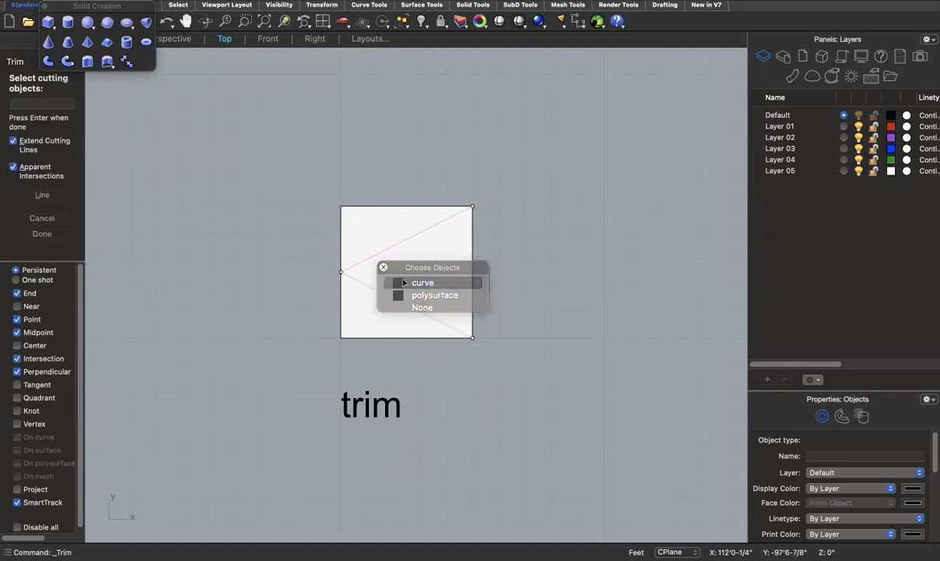
key(Return)
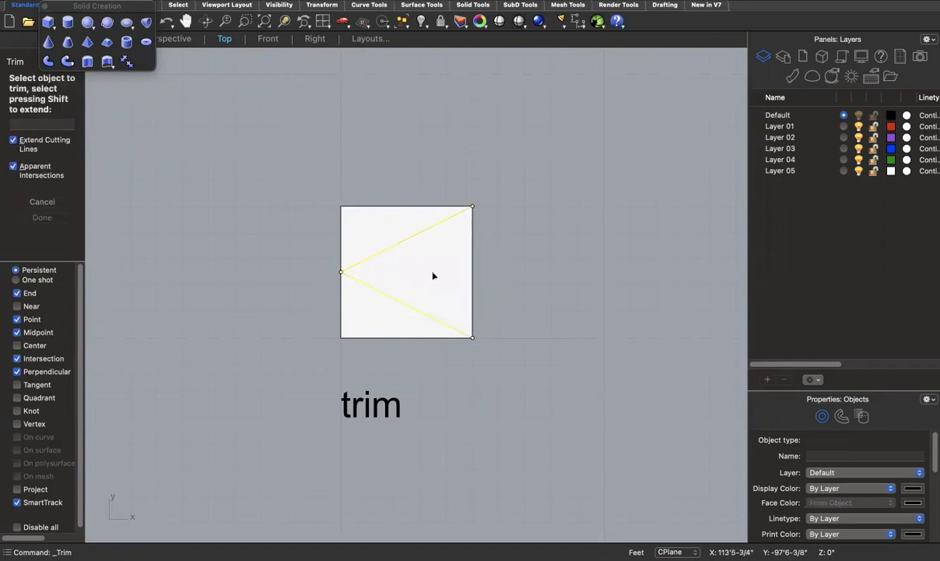
click(434, 275)
key(Return)
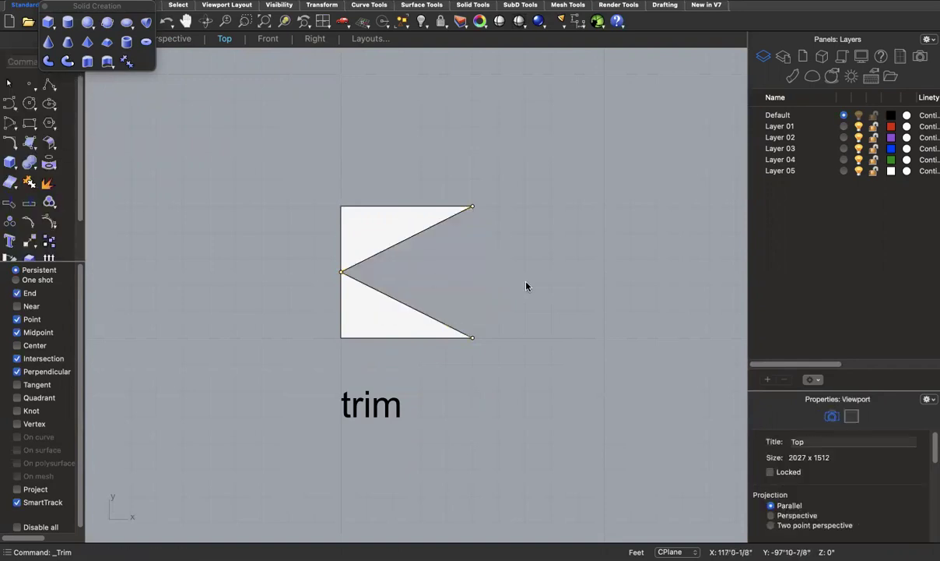
Inspect the trimmed cube's open polysurface in the Perspective view from several angles.
click(181, 44)
right_drag(489, 379, 416, 311)
click(425, 302)
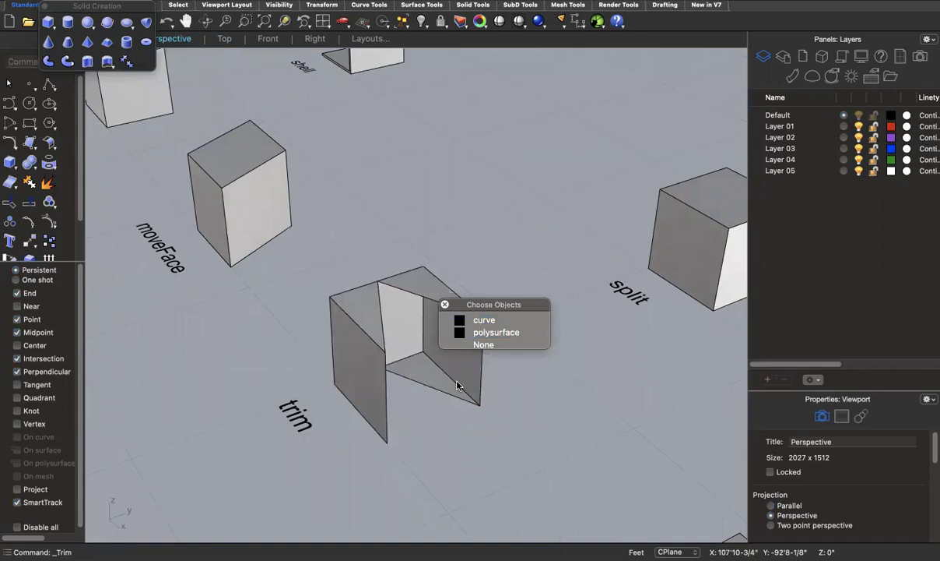
click(467, 333)
click(493, 402)
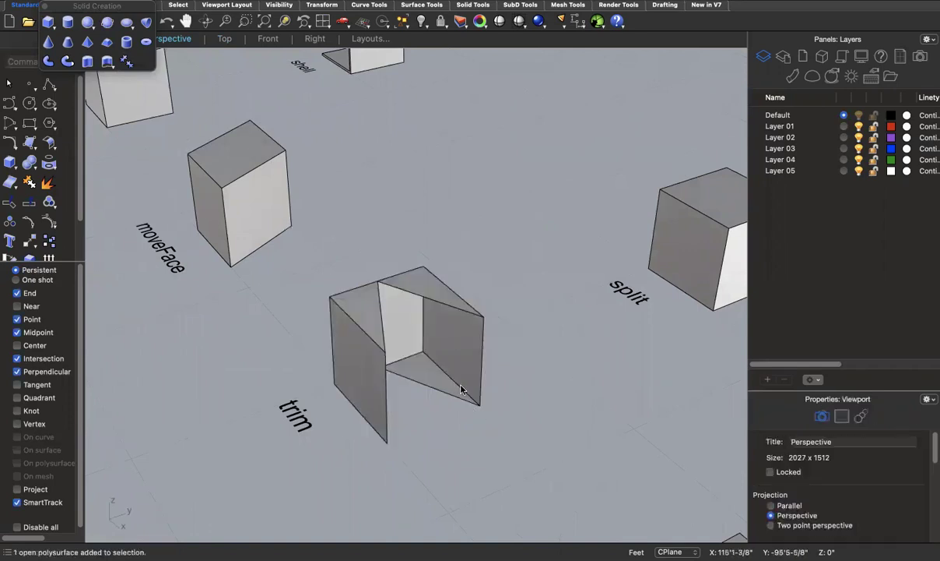
click(413, 329)
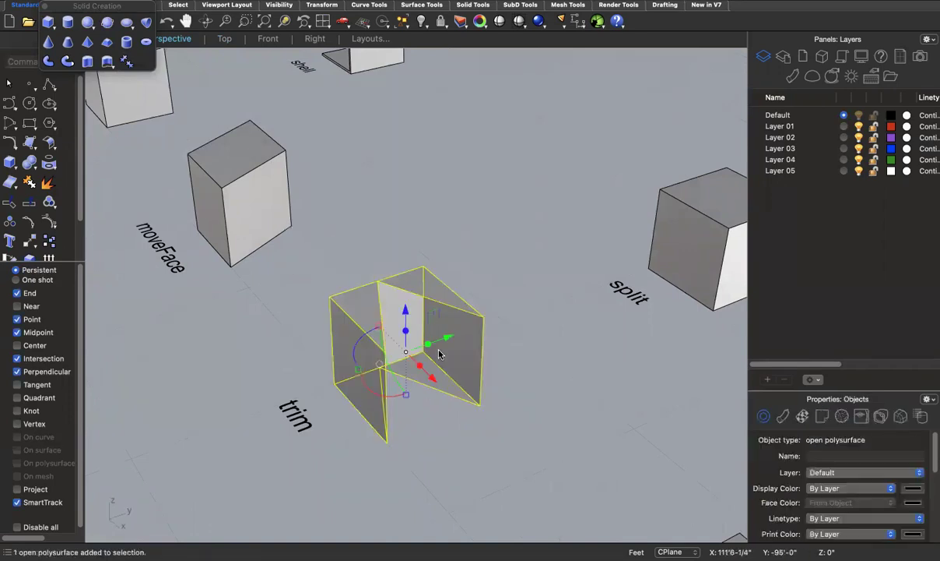
right_drag(476, 386, 412, 195)
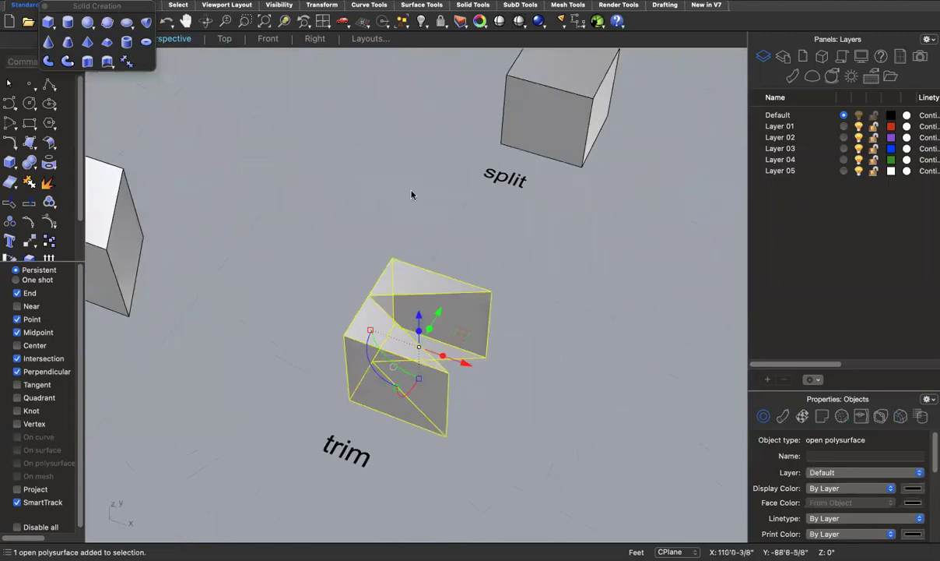
In the Top view, draw a V-shaped polyline over the "split" cube from its upper right corner through the left edge's midpoint to its lower right corner.
click(228, 40)
right_drag(426, 126, 403, 468)
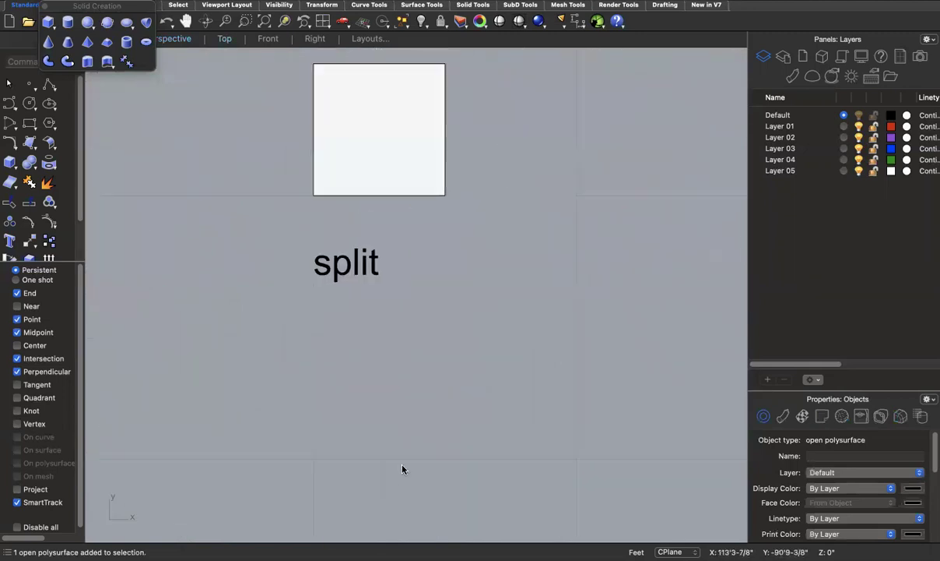
right_drag(401, 191, 403, 291)
text(polyline)
key(Return)
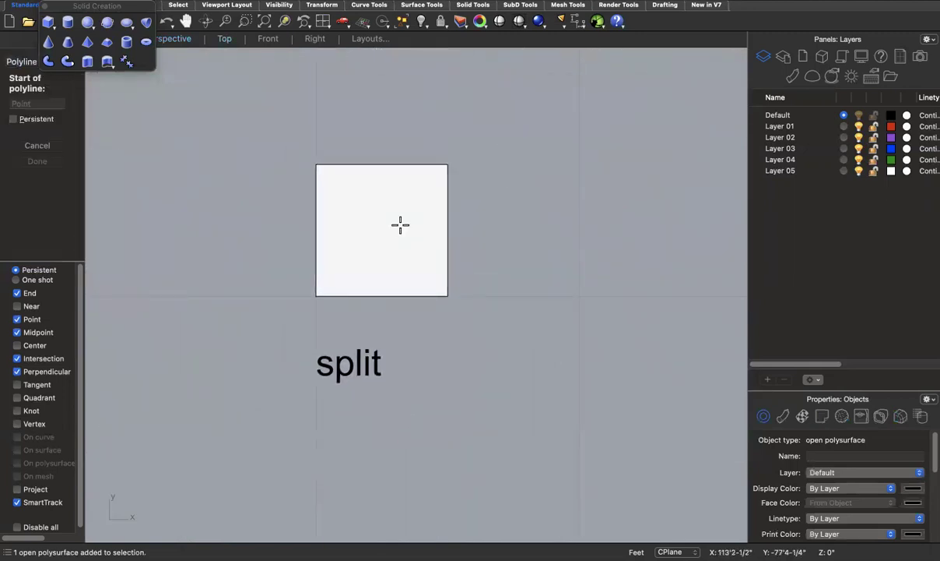
click(448, 164)
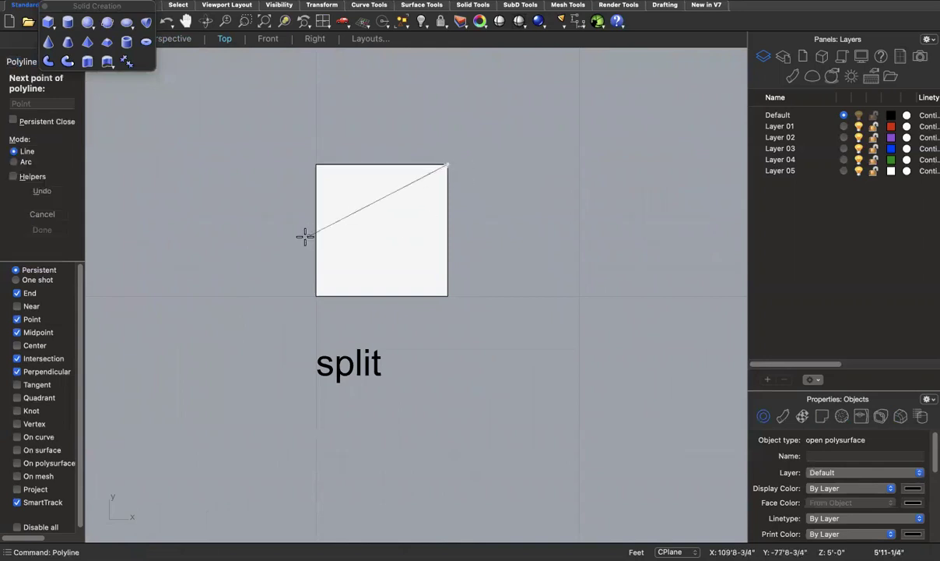
click(312, 226)
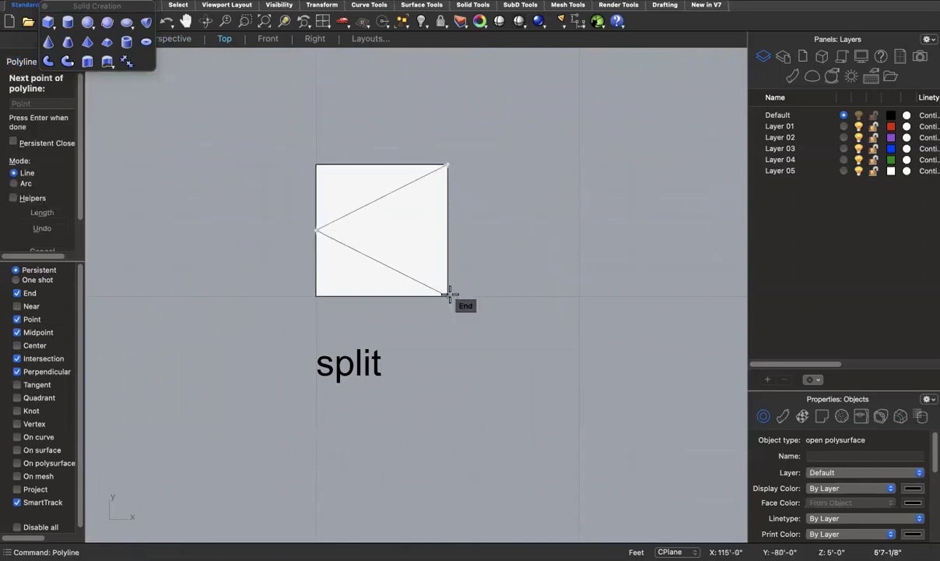
click(448, 294)
key(Return)
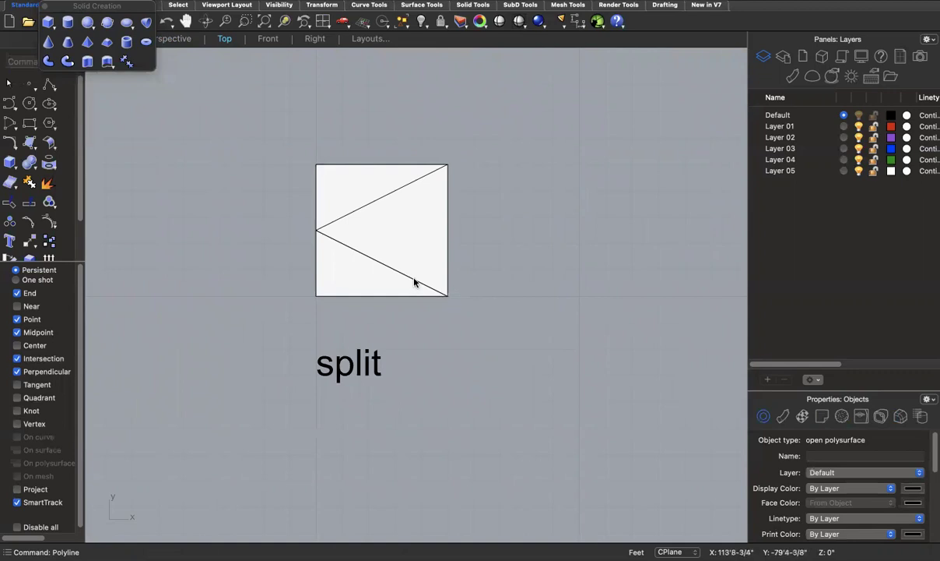
Split the "split" cube using the V-shaped polyline as the cutting object.
click(415, 282)
key(Return)
text(Split)
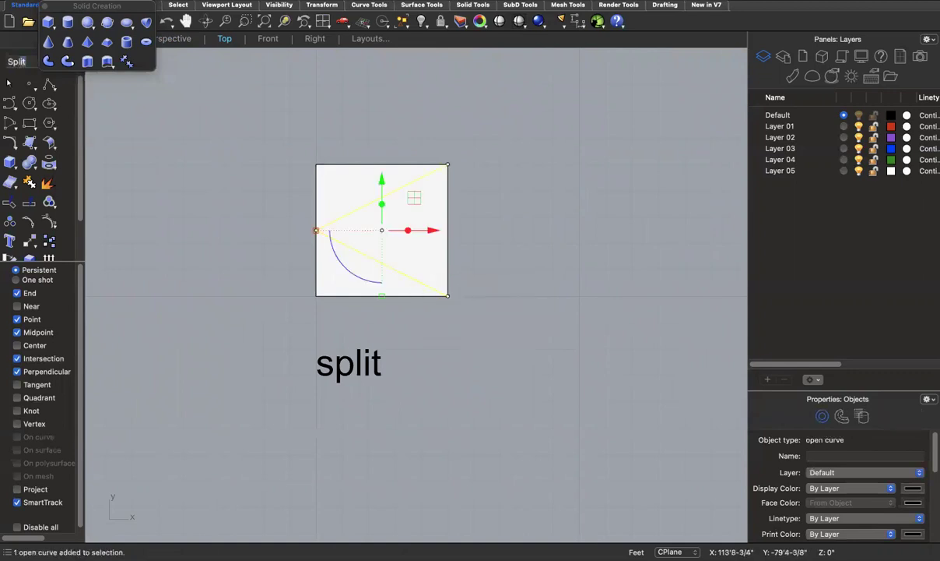
key(Return)
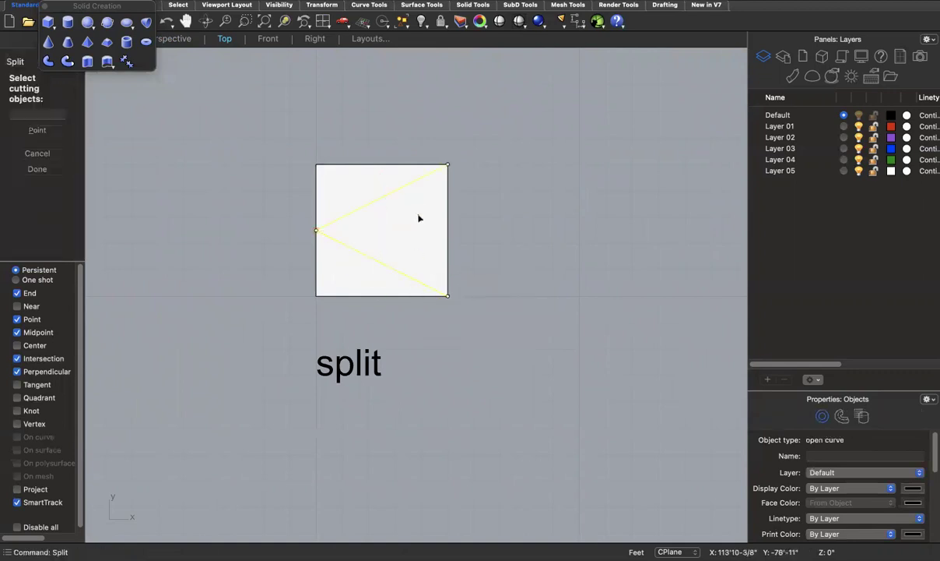
key(Return)
click(419, 217)
key(Return)
click(400, 272)
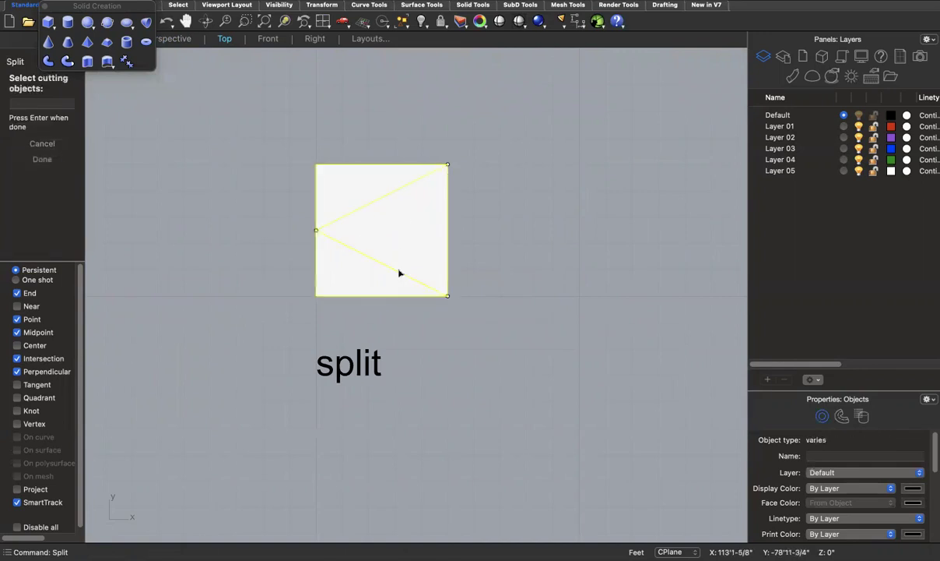
key(Return)
Select the pieces of the split cube one by one in the Top and Perspective views to examine how it was divided.
click(405, 214)
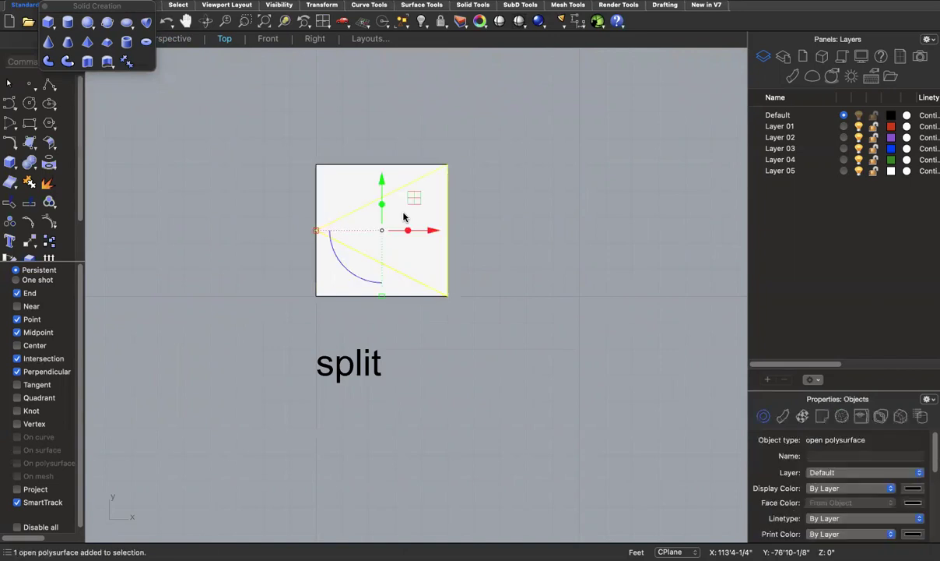
click(328, 172)
click(321, 274)
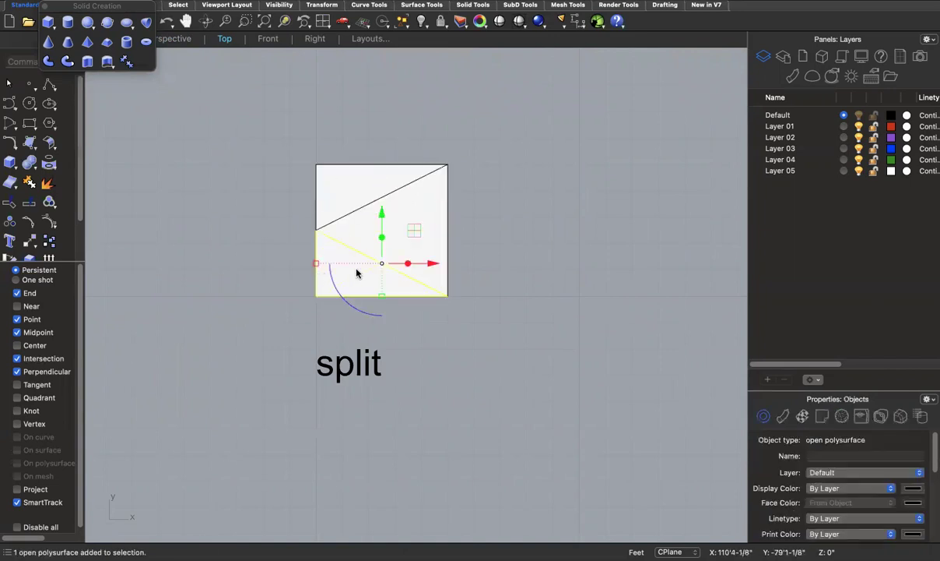
click(436, 244)
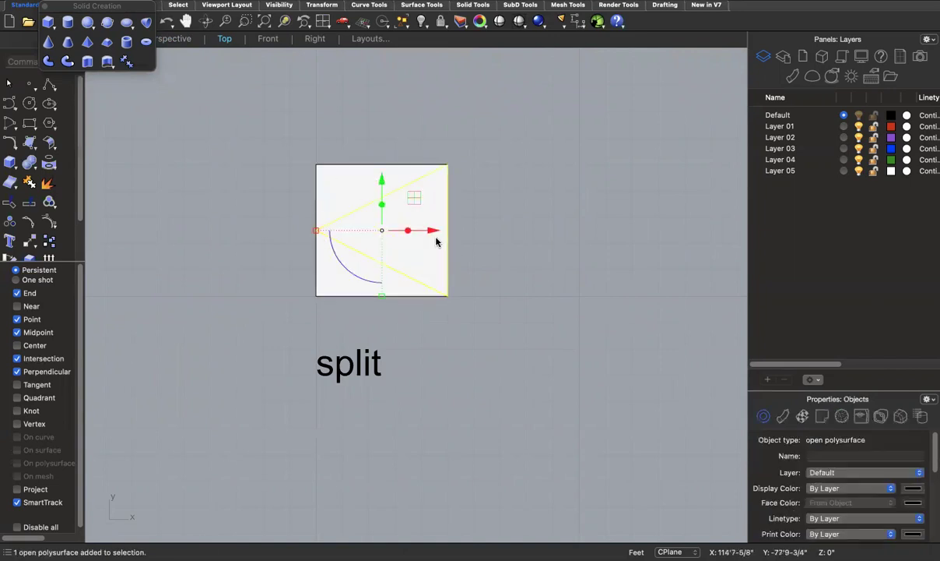
click(176, 38)
shift+scroll(537, 275, up, 5)
click(549, 275)
click(459, 174)
key(Escape)
click(480, 160)
key(Escape)
click(478, 135)
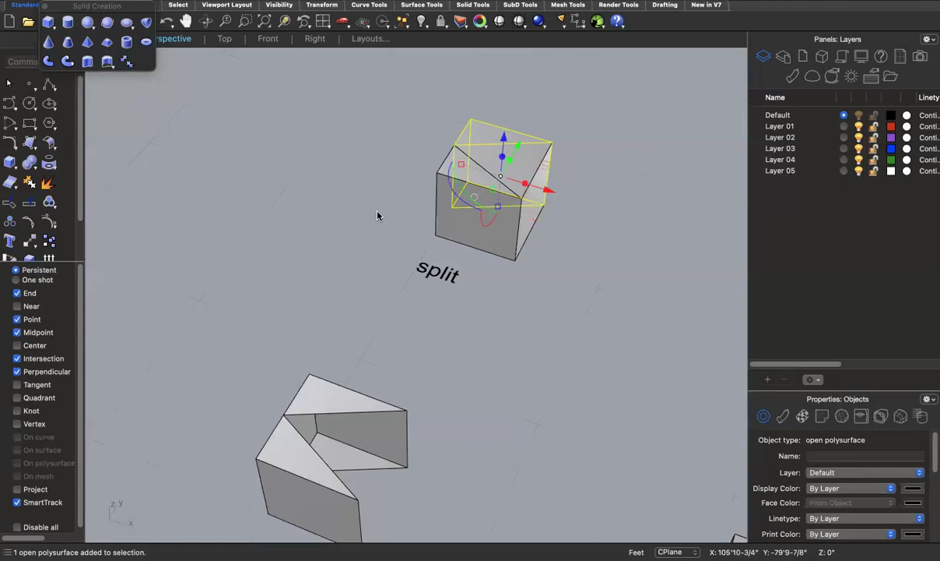
Duplicate the upper front edge of the cube beside the "dupEdge" label with DupEdge, output to the current layer.
scroll(379, 211, down, 5)
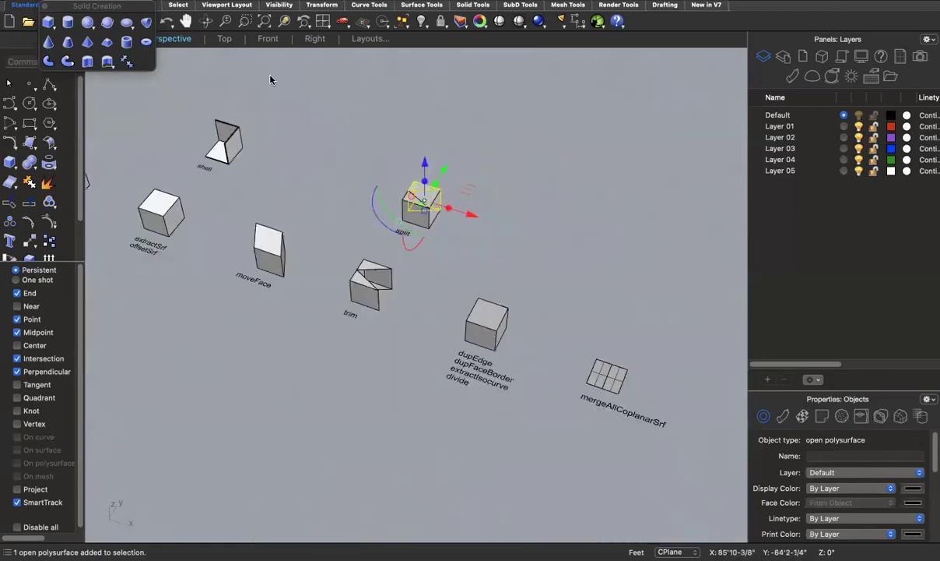
click(483, 330)
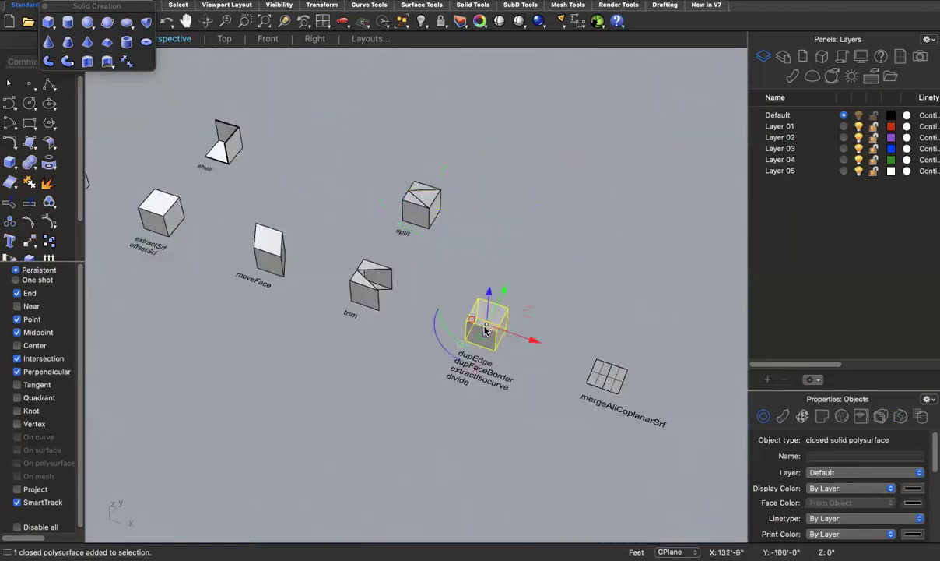
key(ctrl+shift+e)
scroll(483, 335, down, 3)
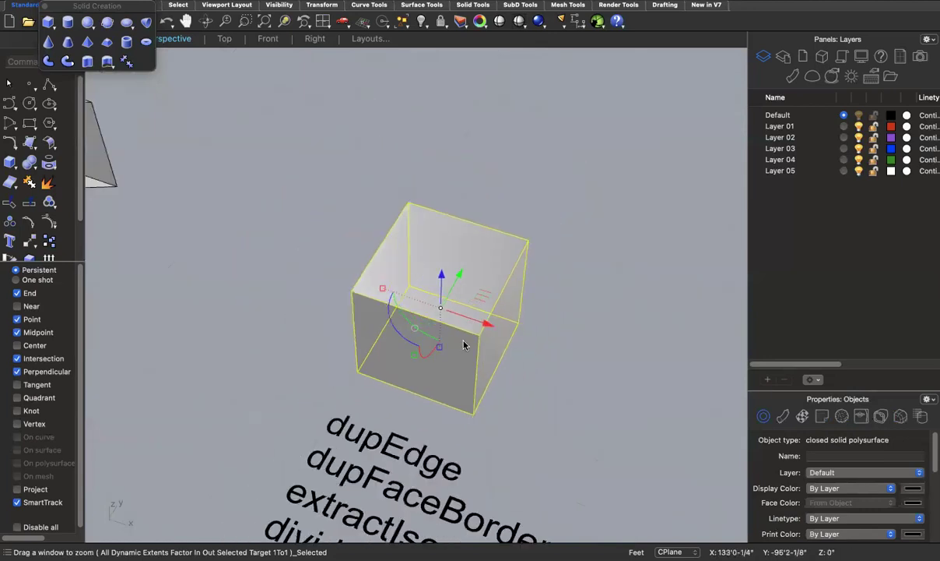
right_drag(541, 479, 483, 418)
text(dupedge)
key(Return)
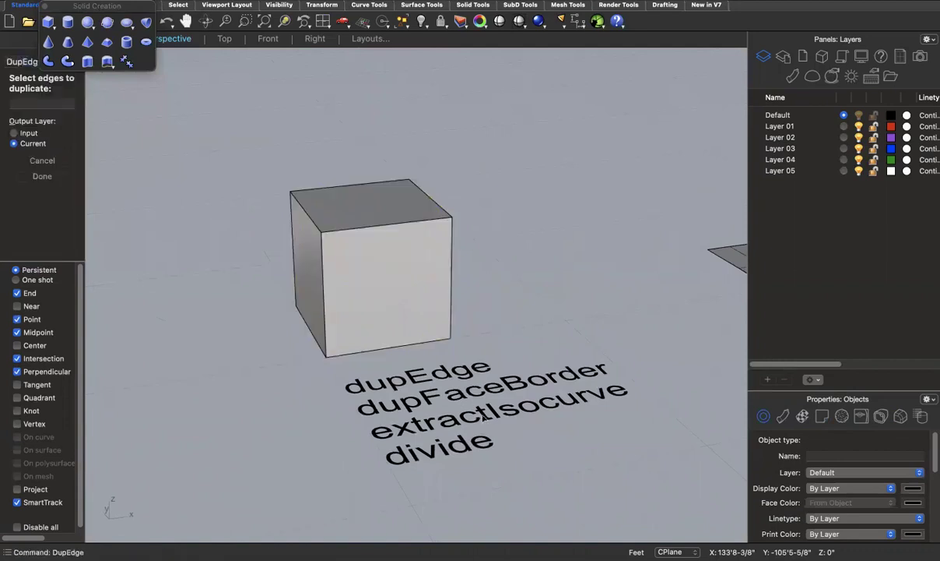
click(366, 229)
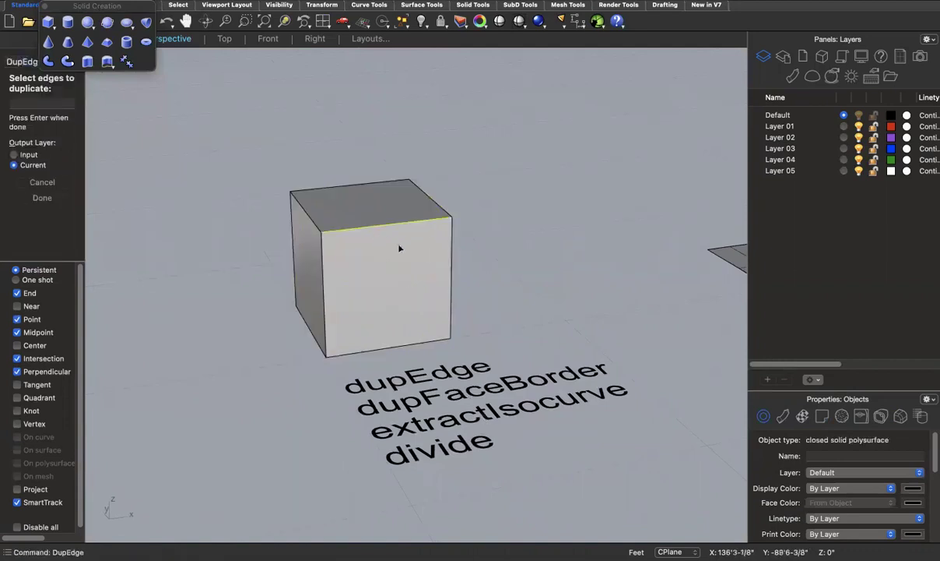
key(Return)
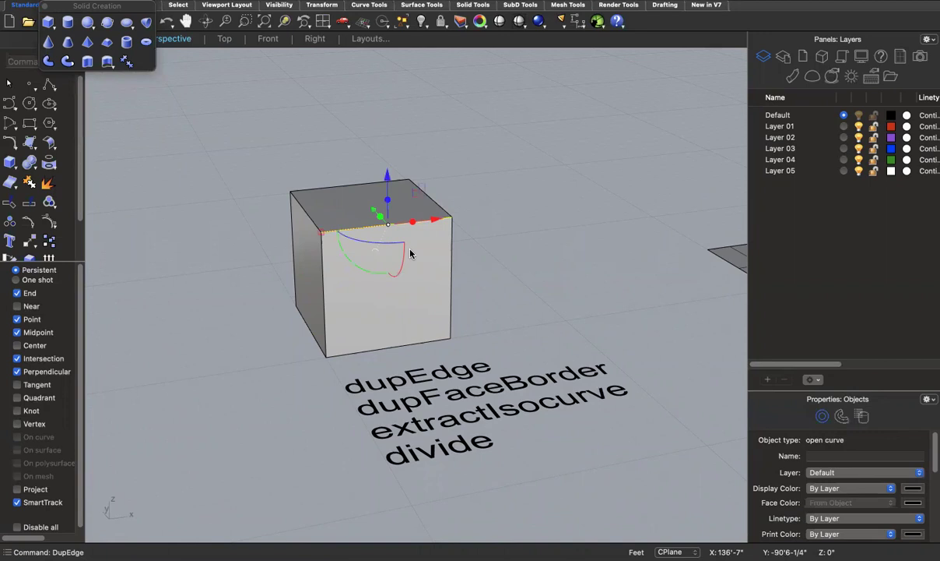
Move the duplicated edge from the cube's upper front left corner to its upper front right corner, and delete it.
text(move)
key(Return)
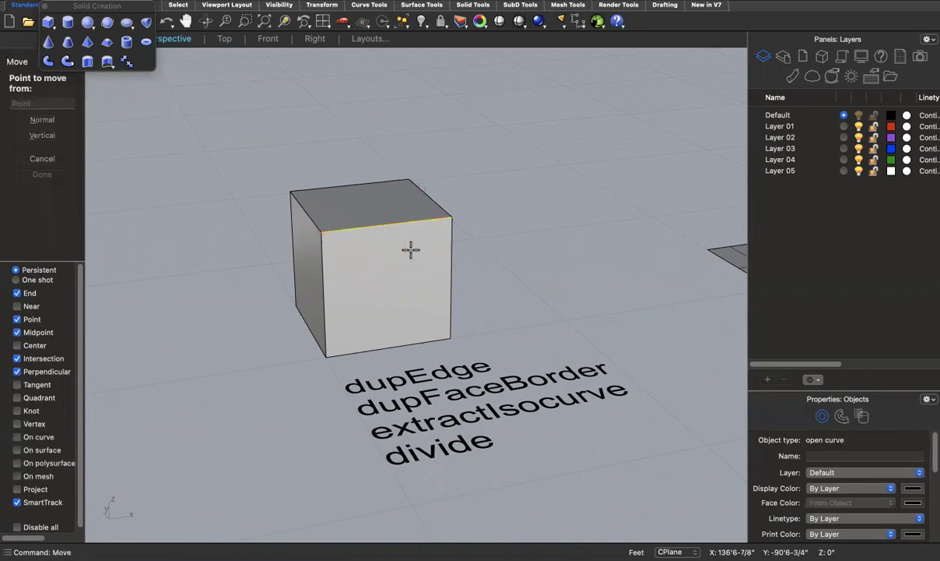
click(318, 233)
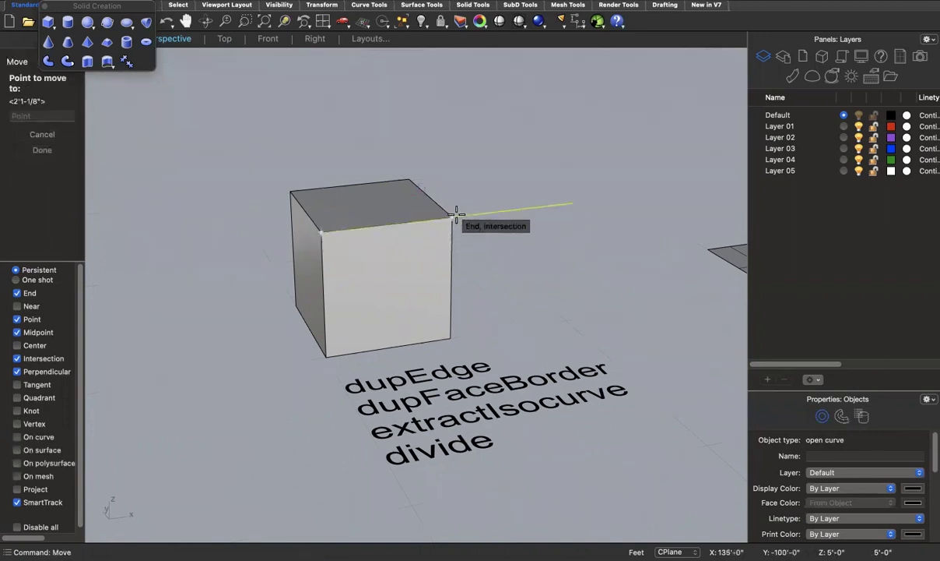
click(453, 215)
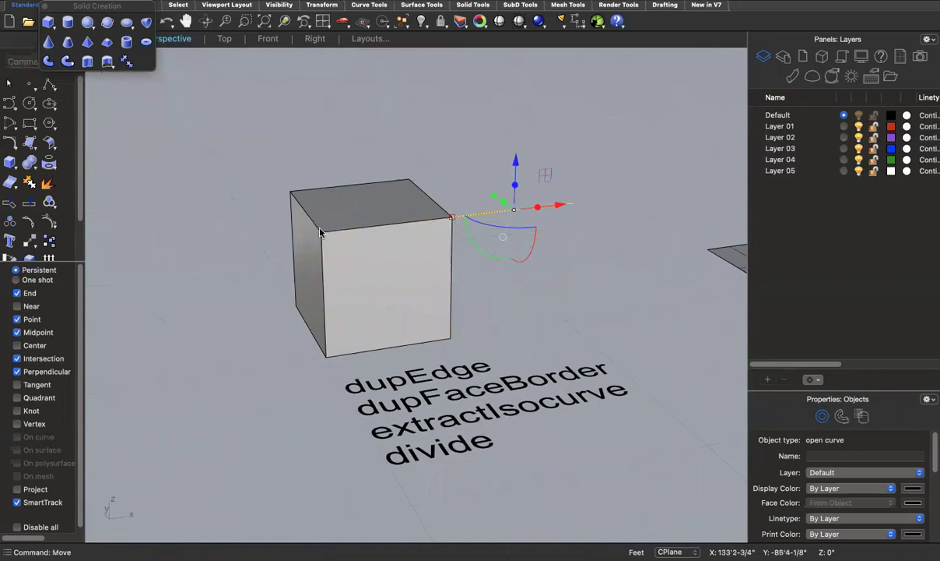
click(588, 307)
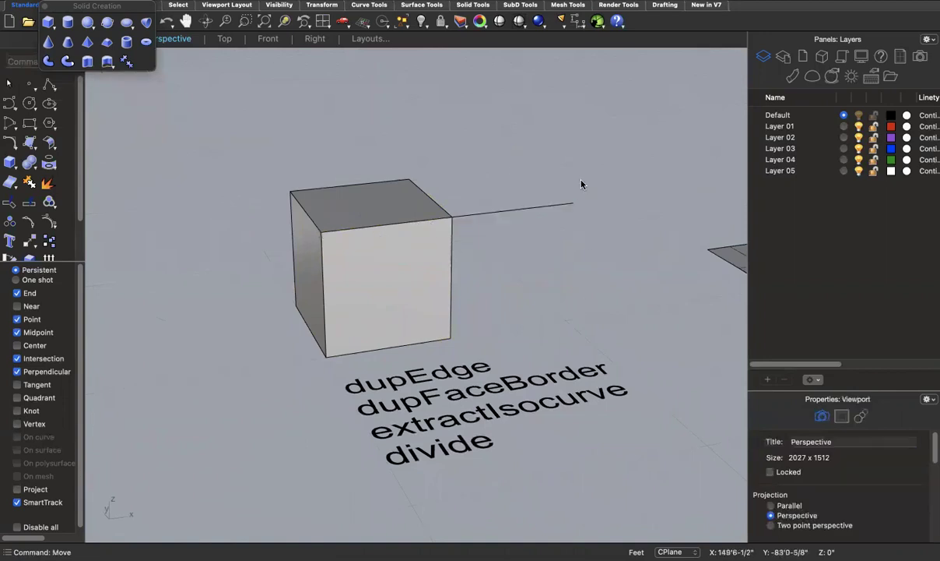
click(549, 207)
key(Delete)
Duplicate the border of the same cube's top face with DupFaceBorder, output to the current layer.
text(du)
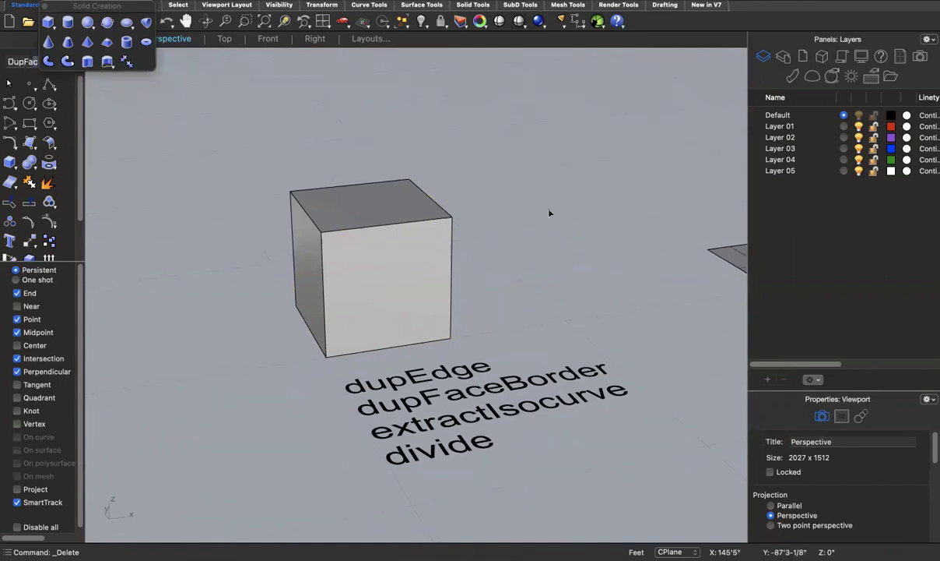
key(Return)
click(357, 210)
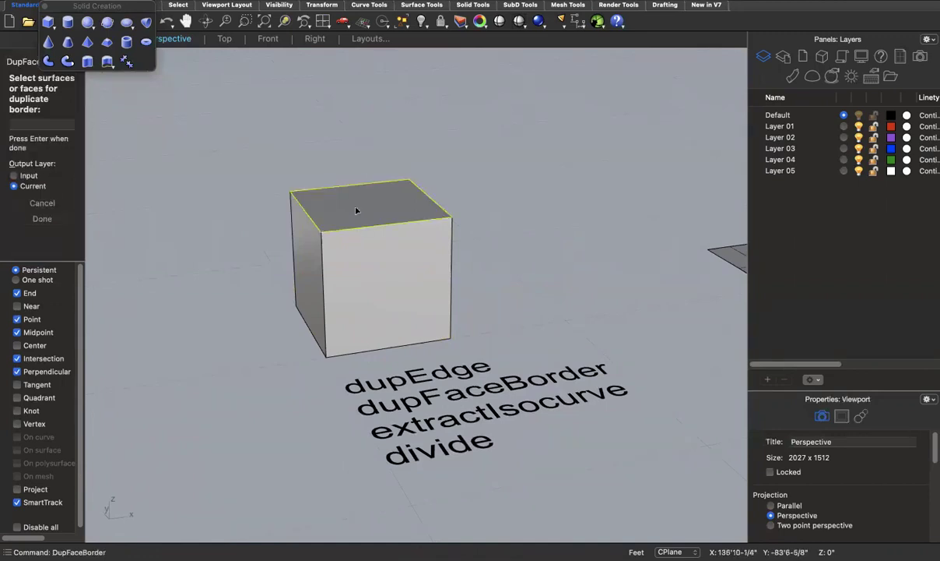
key(Return)
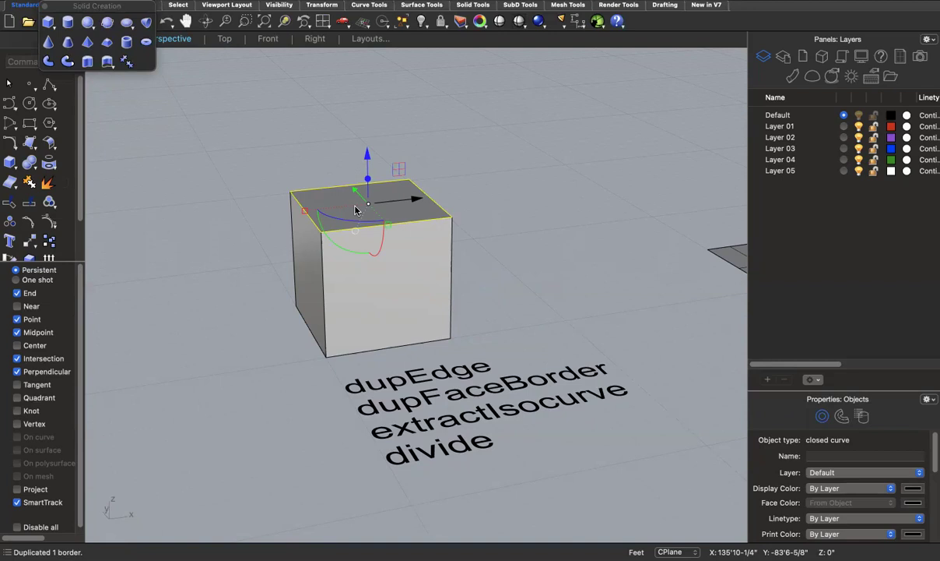
Extrude the duplicated top-face border upward as a solid with ExtrudeCrv, and undo the extrusion.
text(ExtrudeCrv)
key(Return)
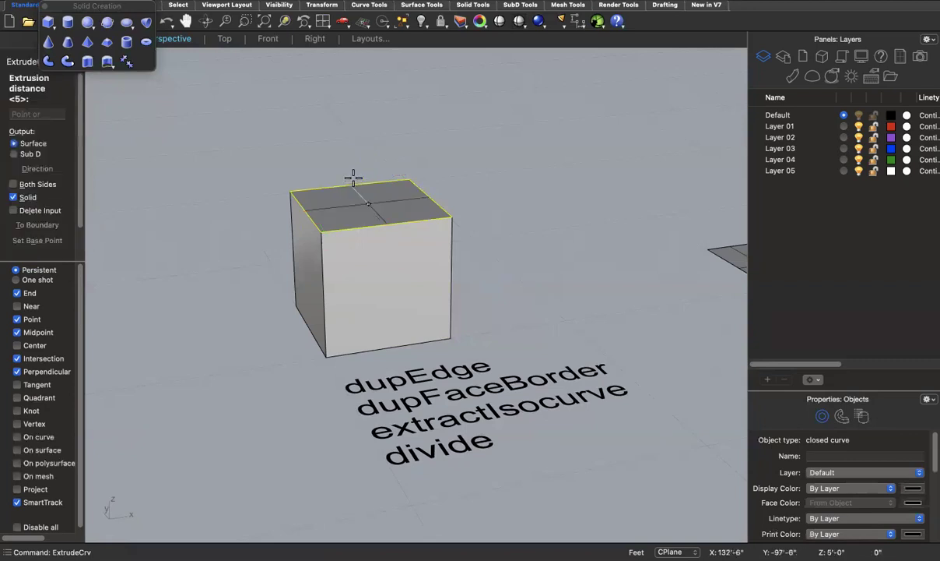
click(349, 151)
key(Escape)
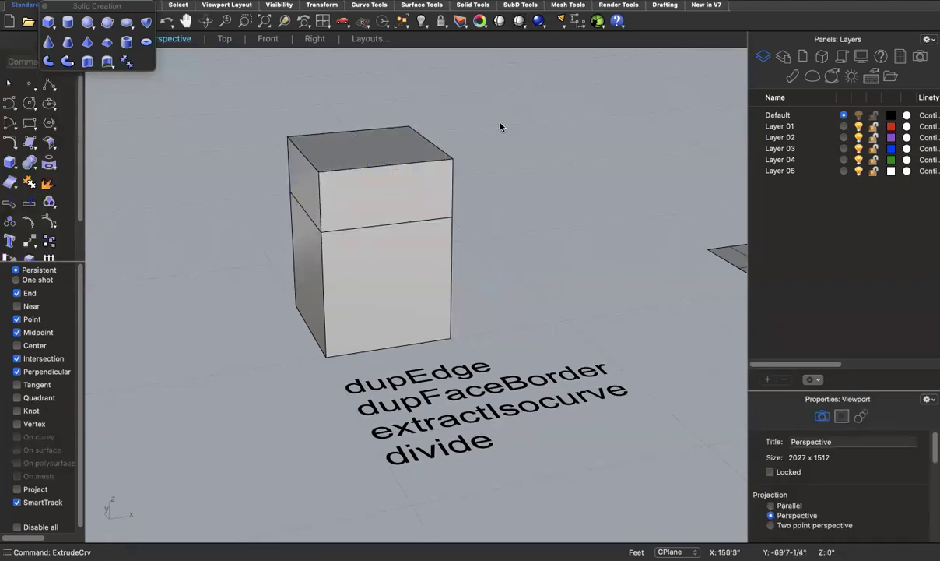
key(super+z)
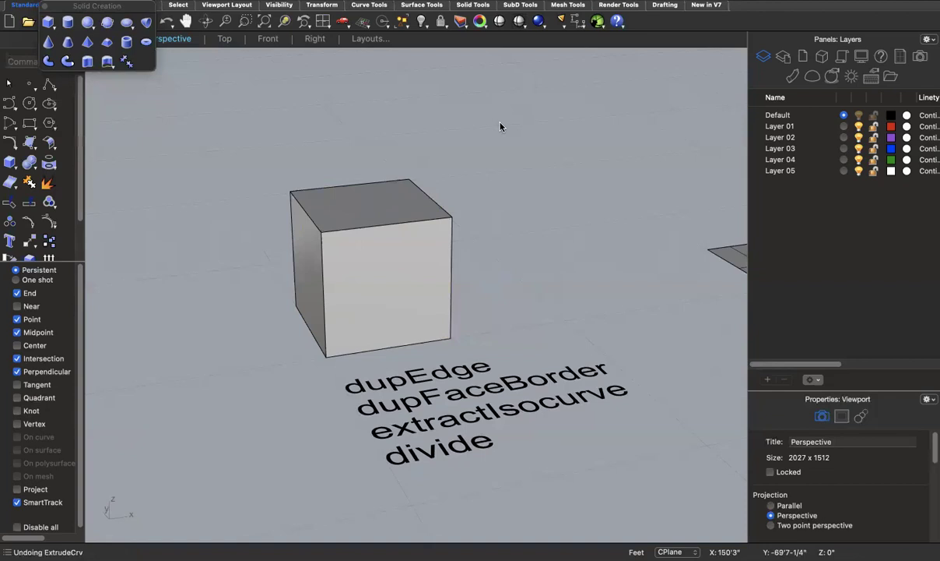
Delete the duplicated border curve around the cube's top face.
click(435, 204)
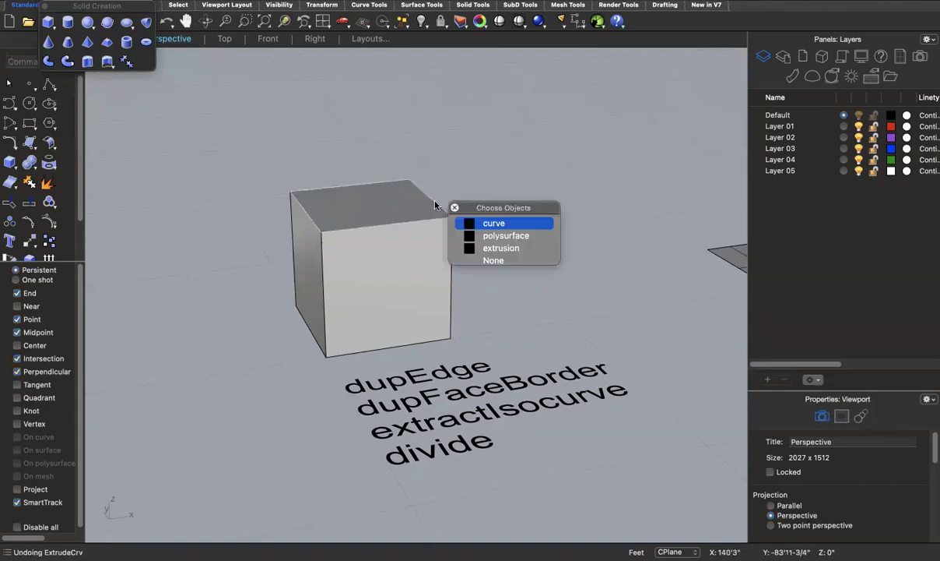
click(493, 222)
key(Delete)
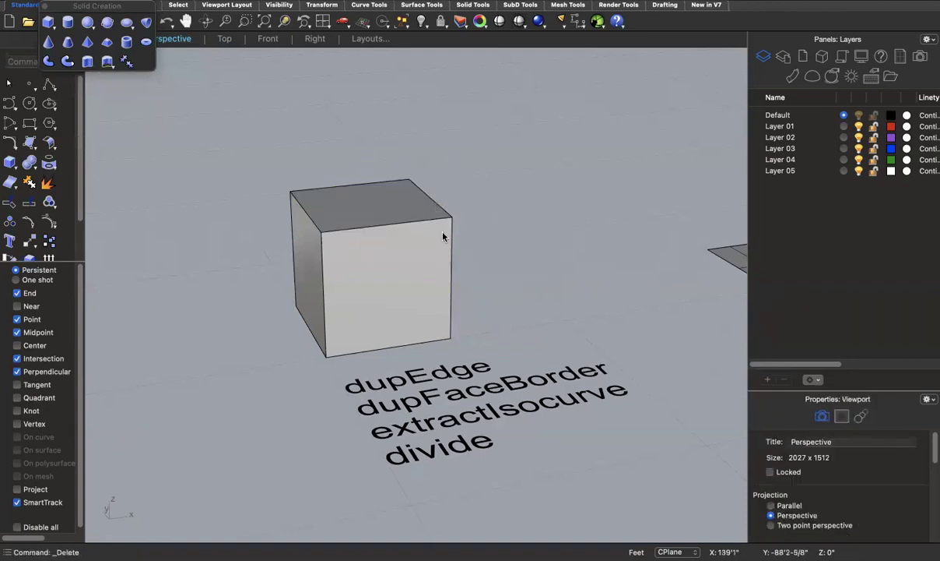
Close the Solid Creation toolbar and extract three horizontal U-direction isocurves from the cube's front face with ExtractIsocurve.
text(Ext)
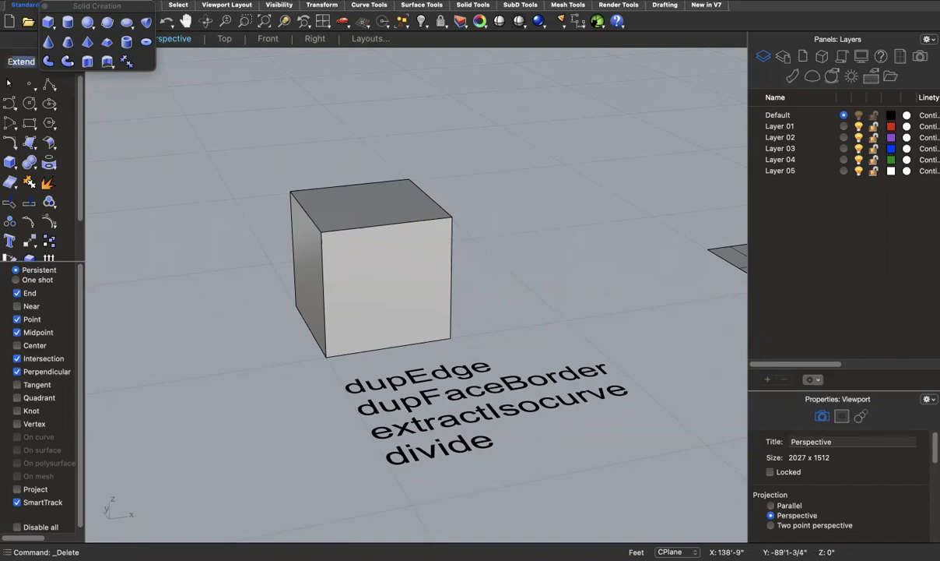
text(ractS)
click(45, 6)
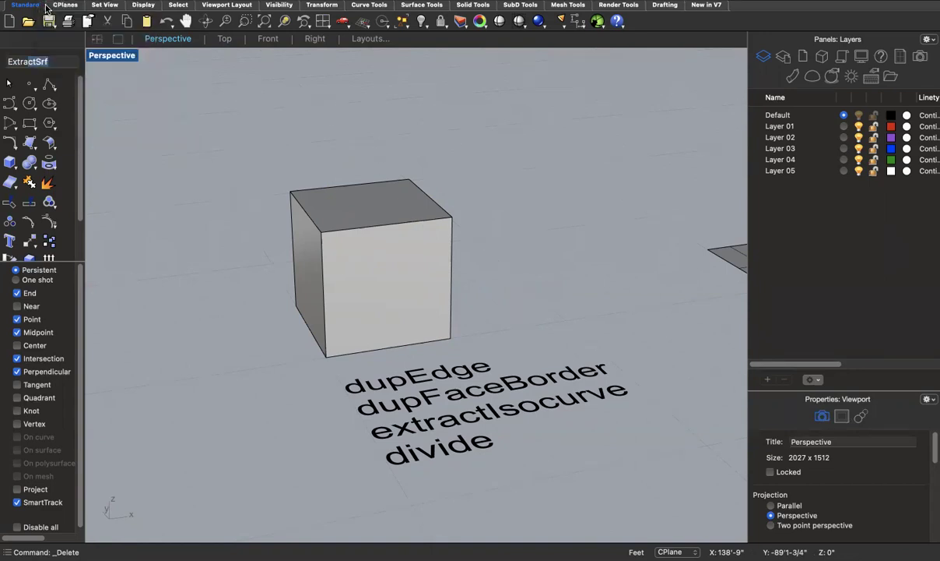
key(Escape)
click(385, 250)
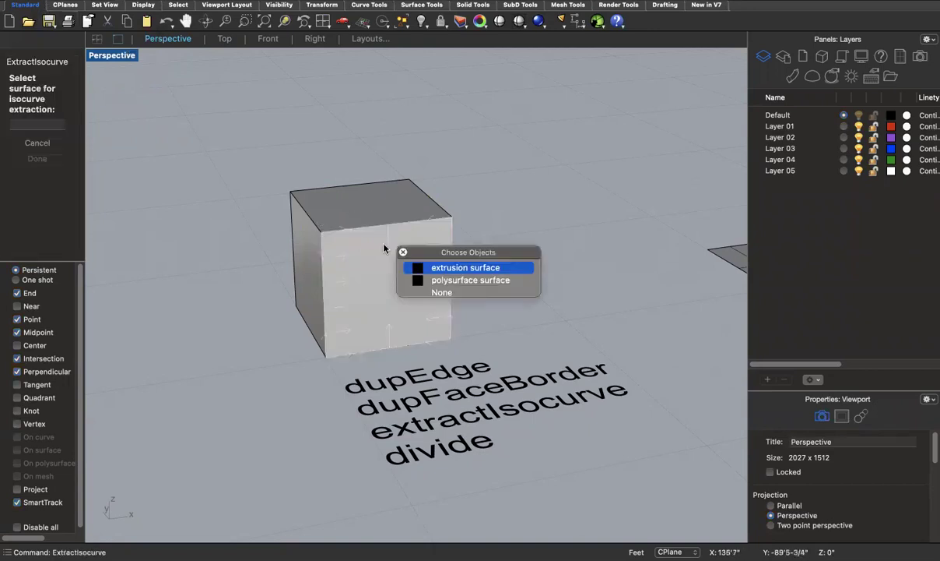
key(Return)
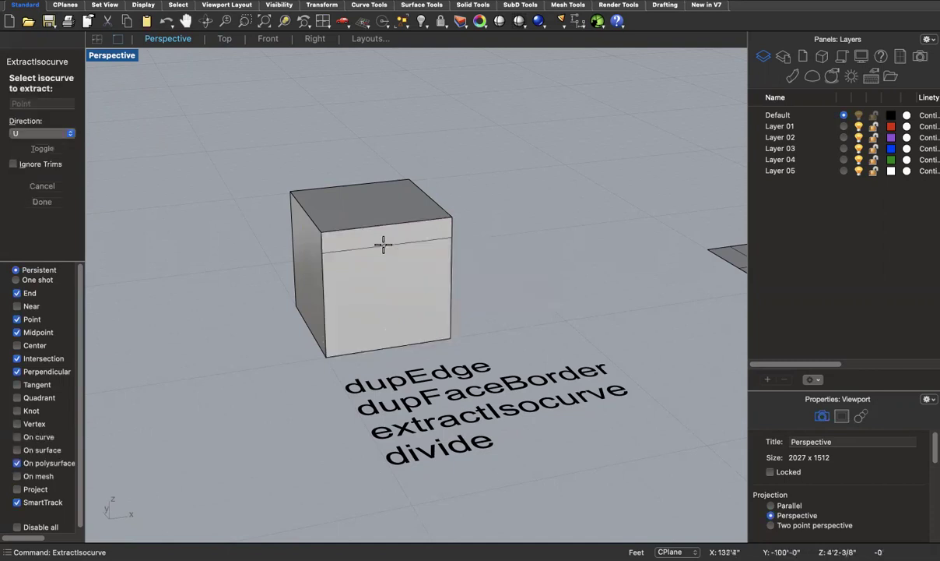
click(448, 281)
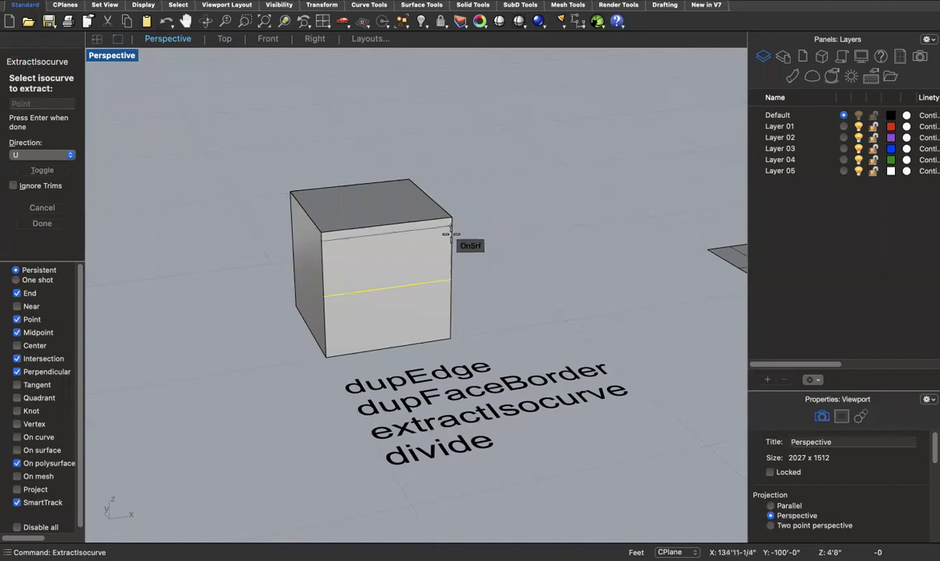
click(450, 310)
click(450, 246)
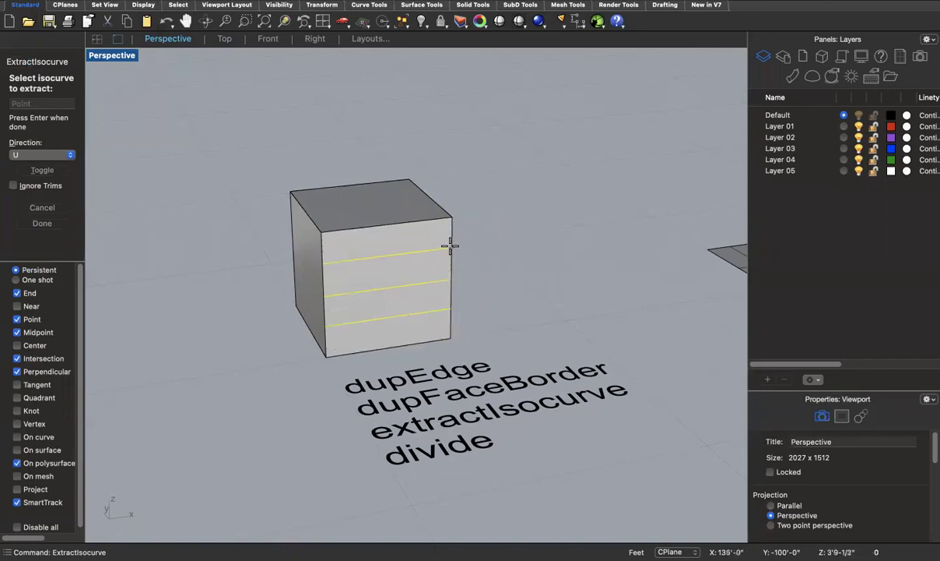
key(Return)
Select the upper and middle isocurves on the front face to inspect them, and undo the isocurve extraction.
click(512, 276)
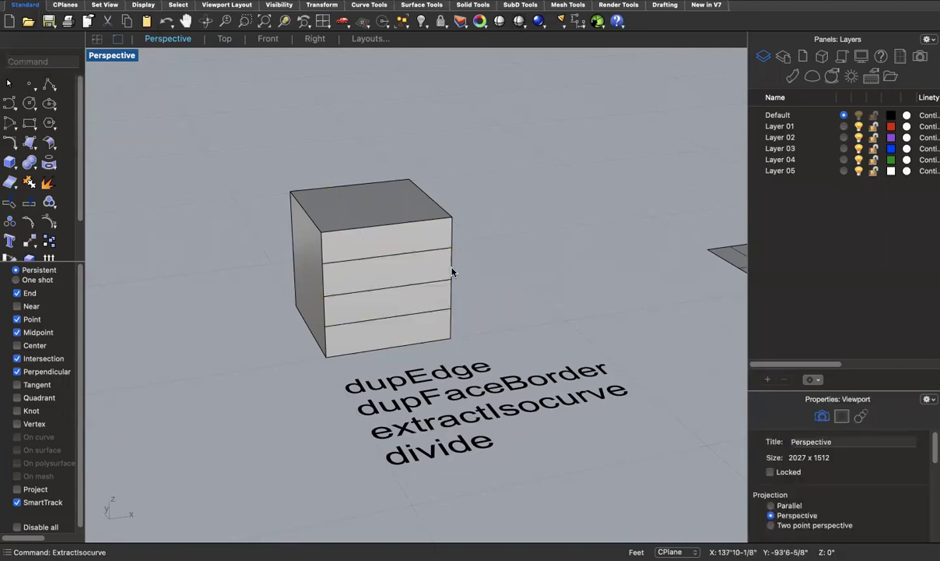
click(420, 252)
click(476, 274)
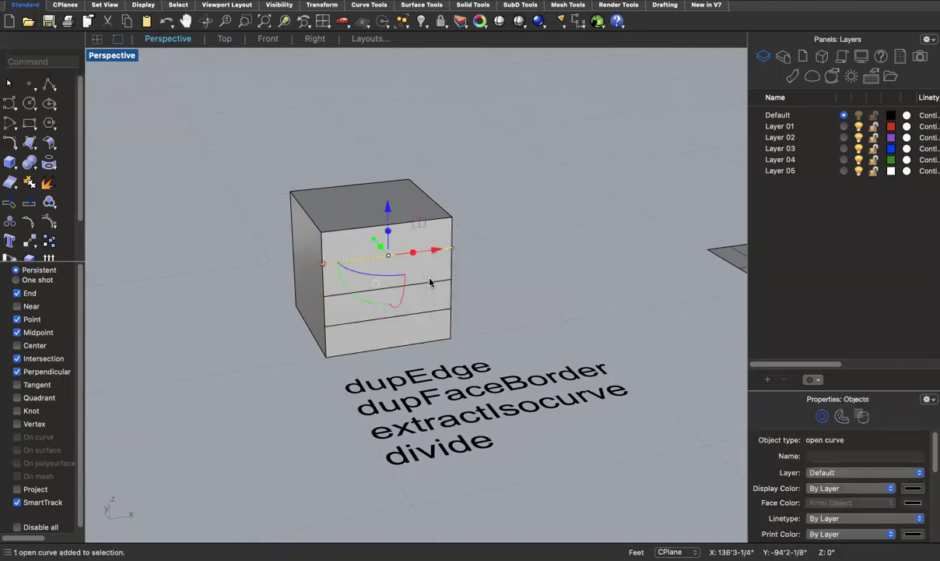
click(430, 280)
click(513, 271)
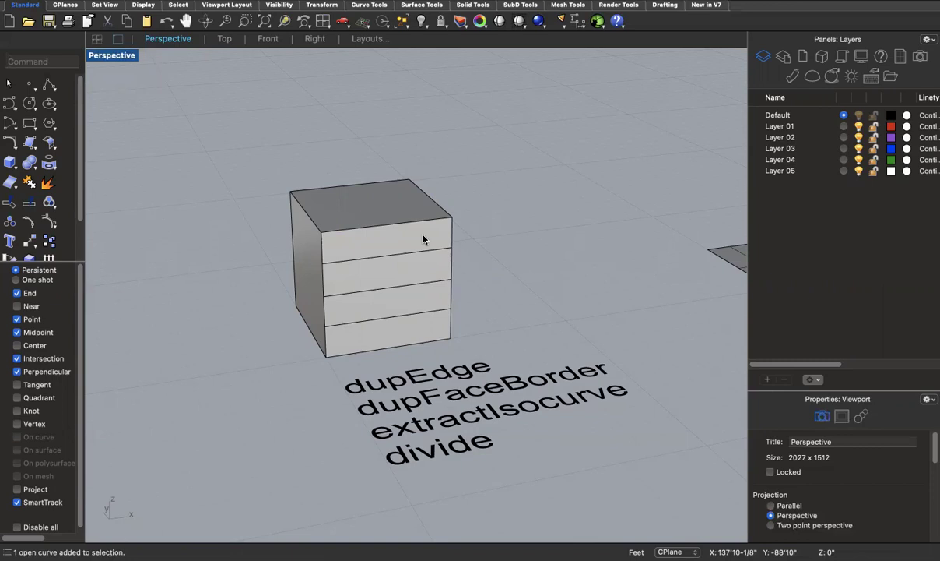
key(cmd+z)
Duplicate the cube's upper front edge with DupEdge, output to the current layer.
text(upEdge)
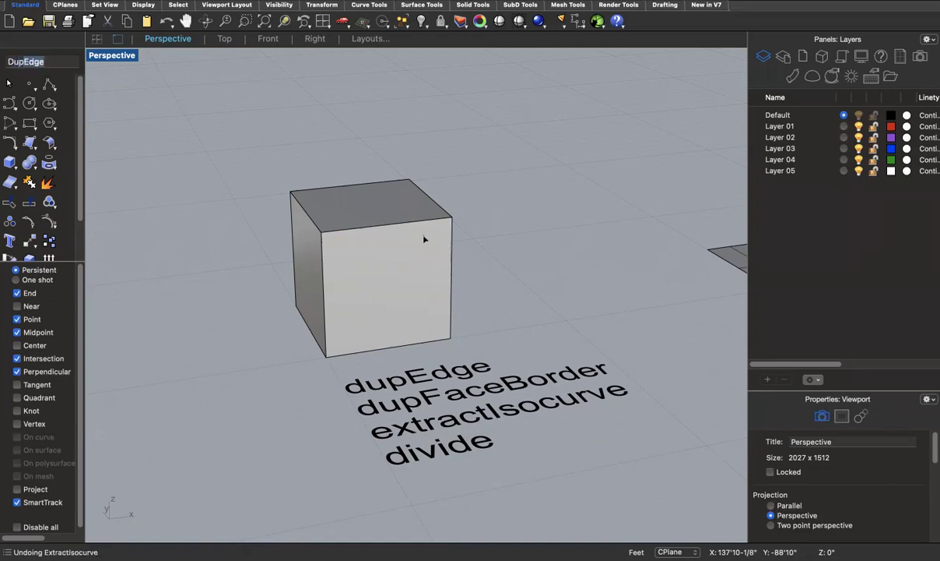
key(Return)
click(399, 225)
key(Return)
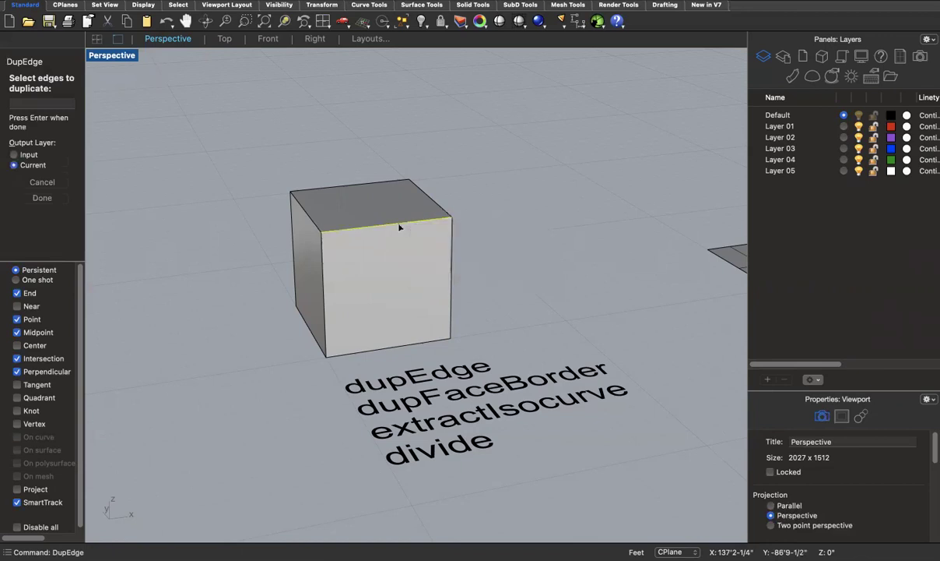
key(Return)
Divide the duplicated edge into 3 segments with points, marking the ends.
text(Divide)
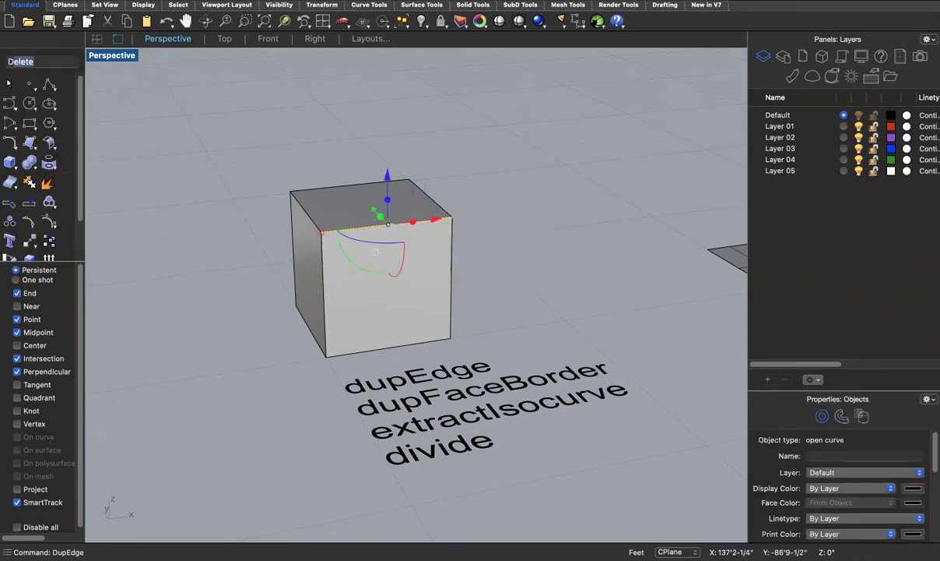
key(Return)
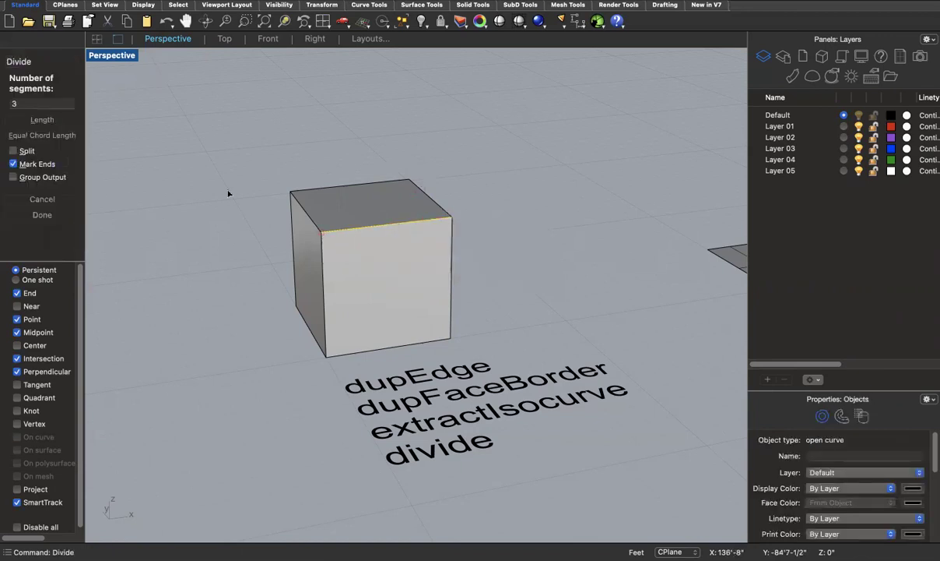
key(Return)
click(502, 148)
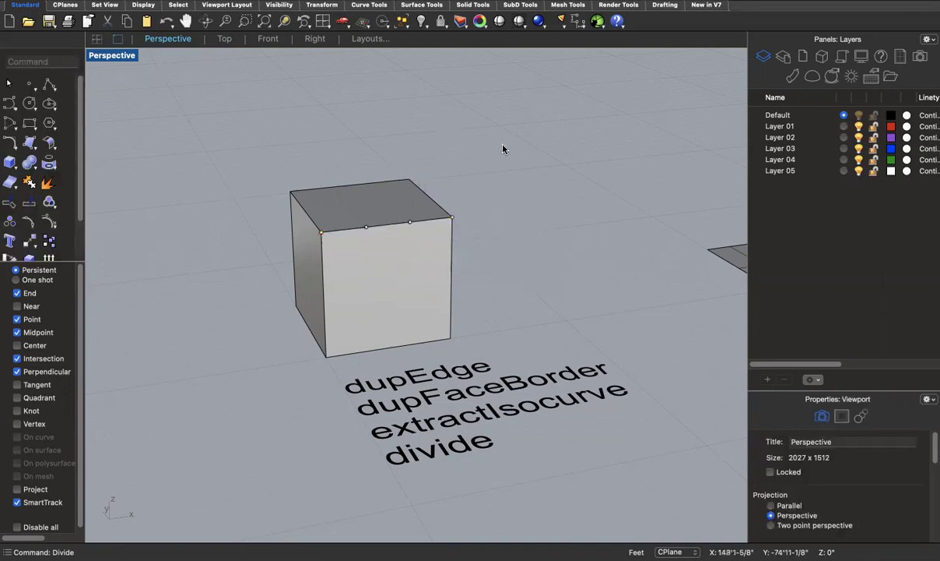
Draw two vertical lines down the front face from the inner division points, perpendicular to the cube's bottom front edge.
text(Line)
key(Return)
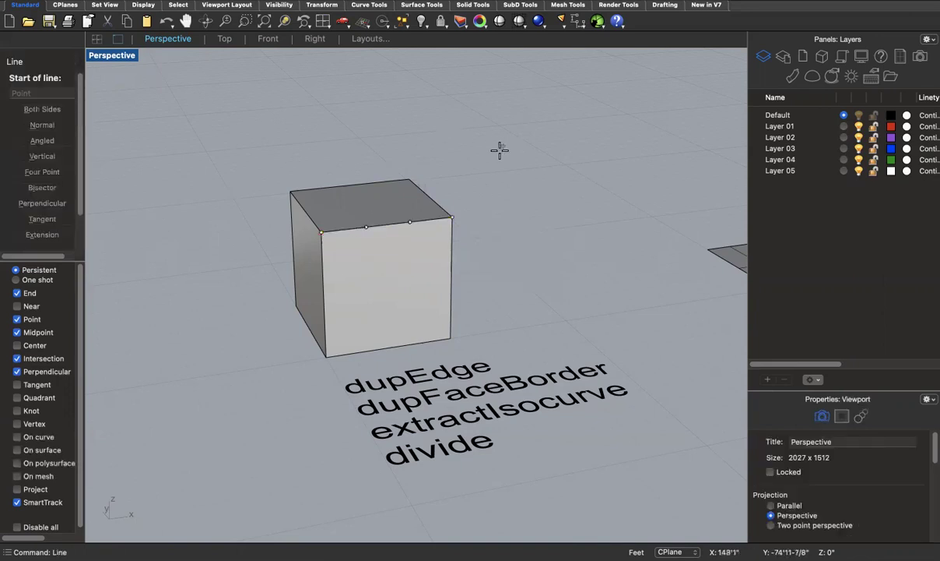
click(410, 222)
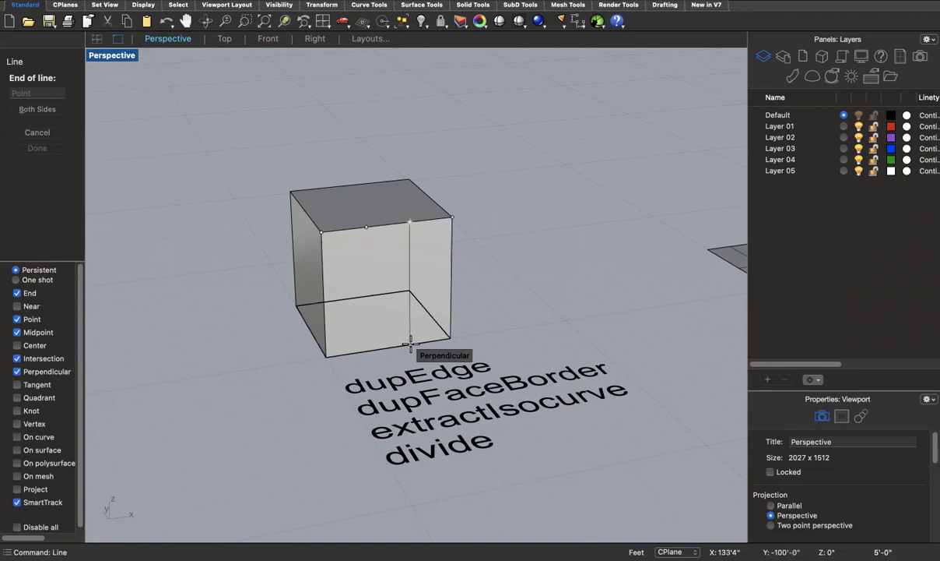
click(410, 342)
key(Return)
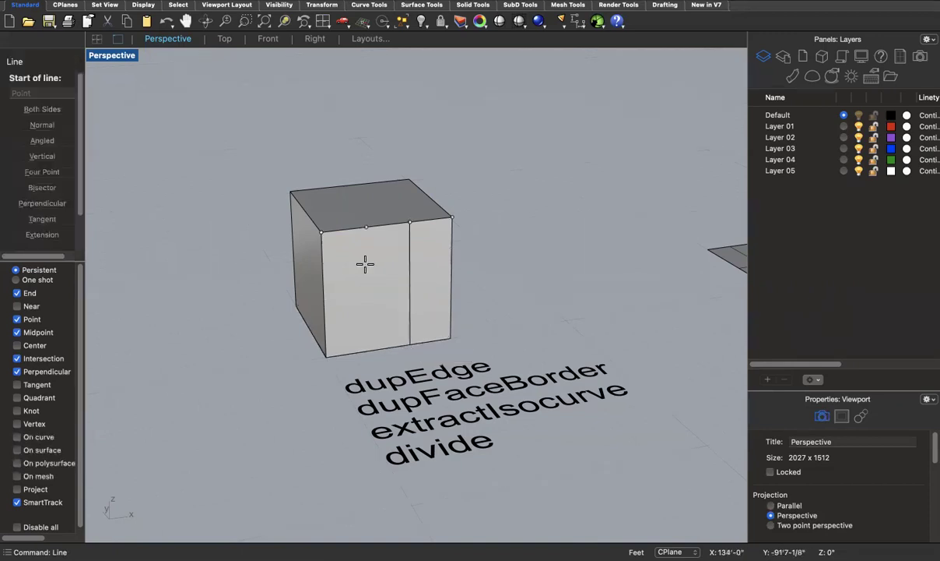
click(366, 227)
click(367, 349)
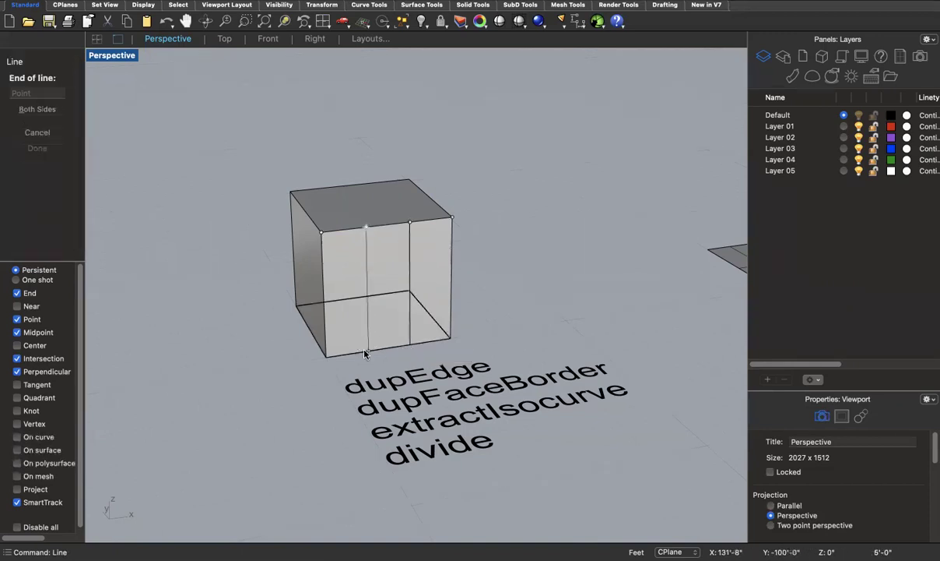
Try to trim the cube between the two vertical lines, using both lines as cutting objects.
click(368, 319)
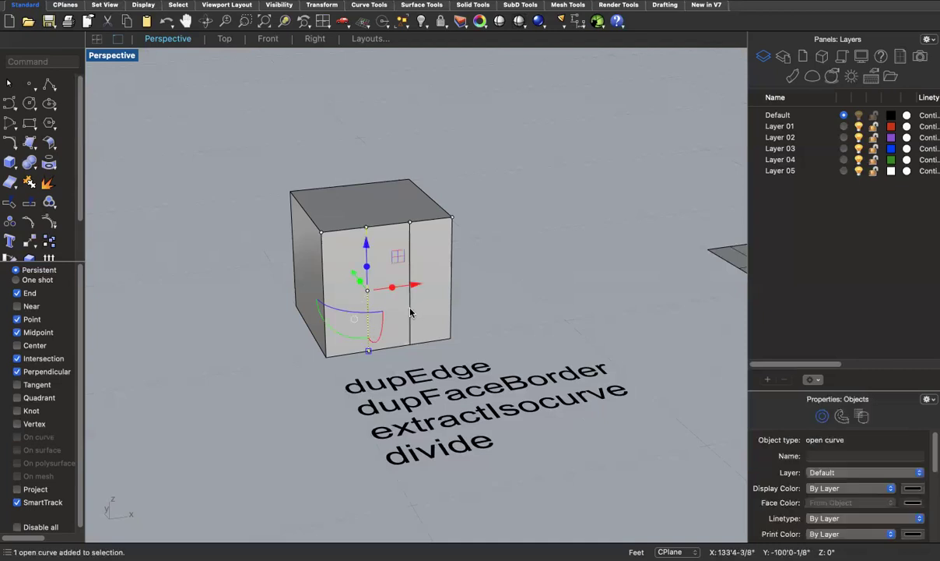
shift+click(410, 312)
text(trim)
key(Return)
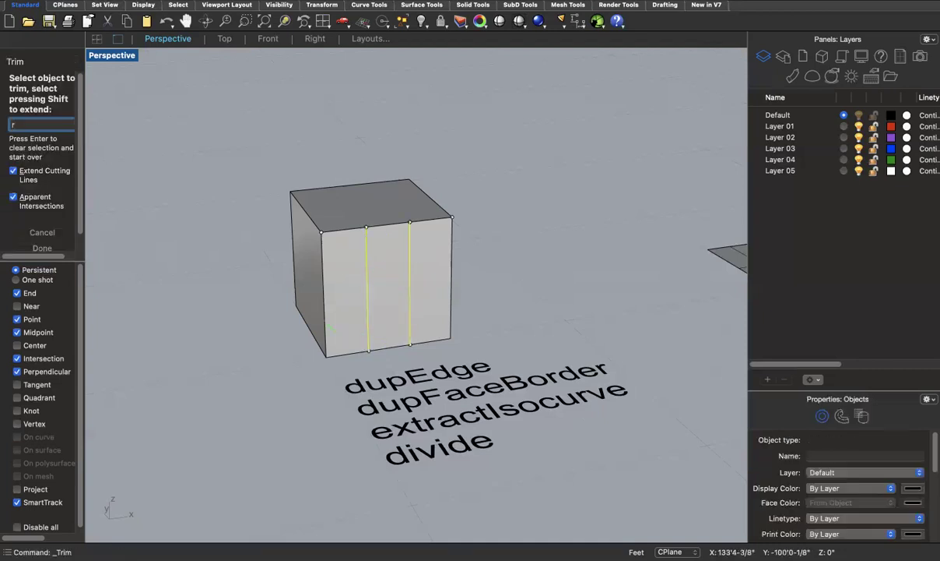
click(362, 281)
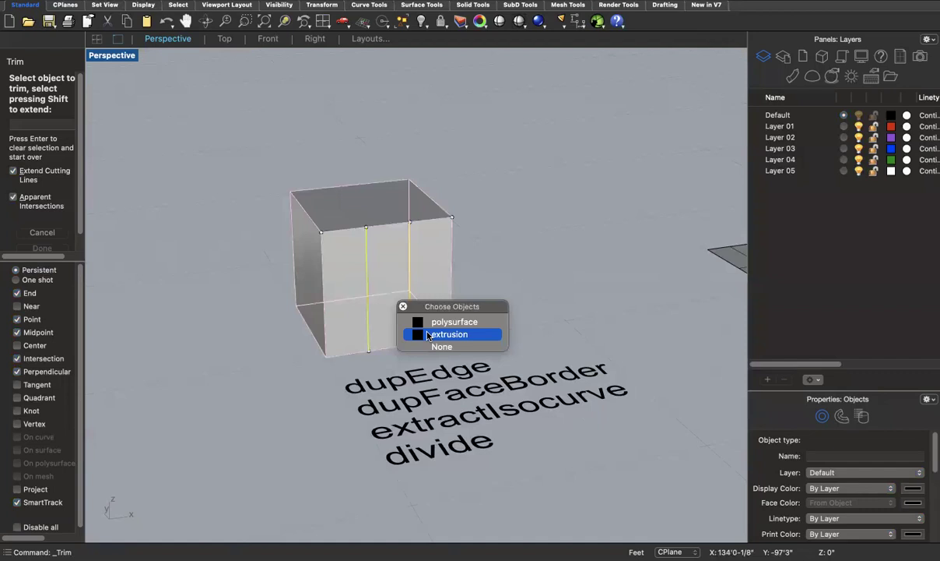
click(427, 335)
click(369, 297)
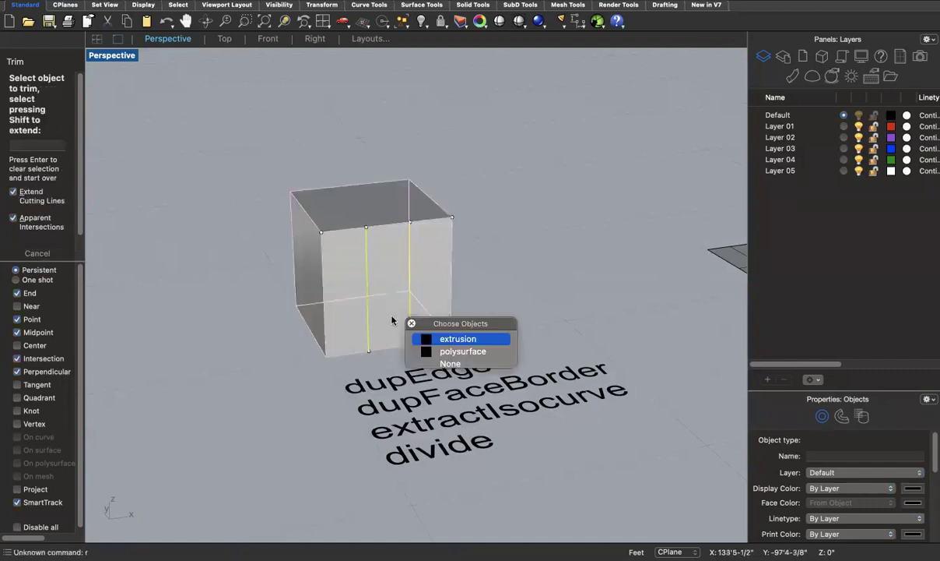
click(436, 339)
key(Return)
key(Return)
key(Escape)
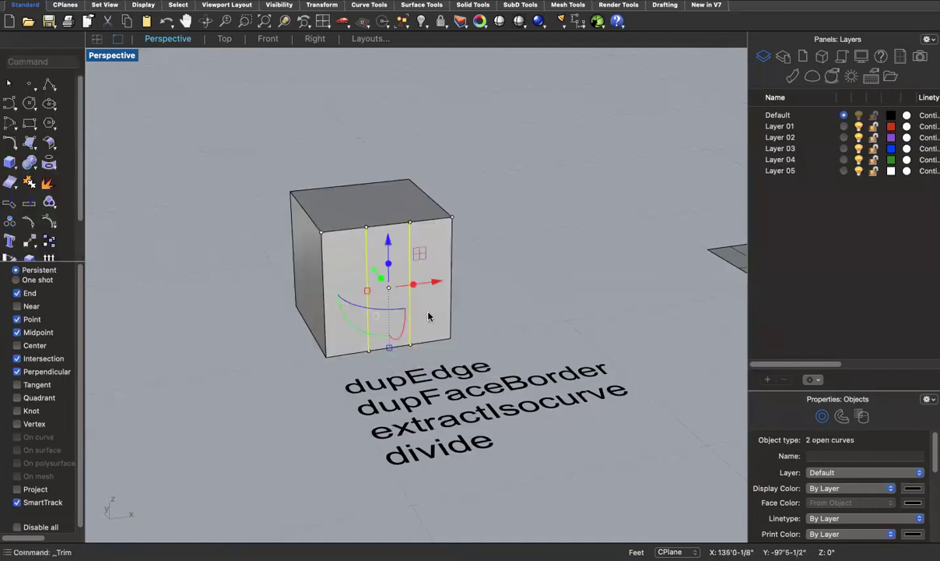
Explode the cube polysurface into separate surfaces and clear the selection.
click(436, 314)
key(Return)
text(explode)
key(Return)
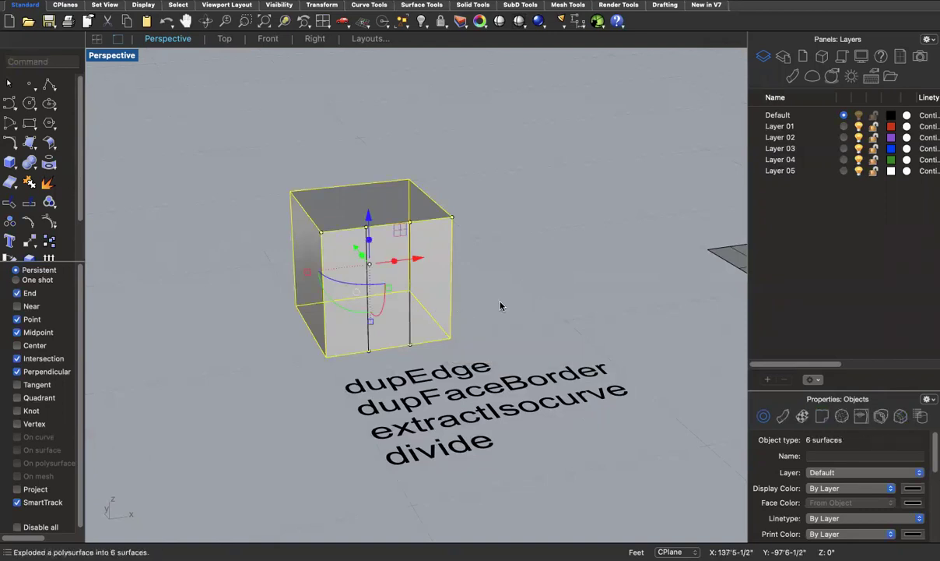
click(501, 306)
click(433, 315)
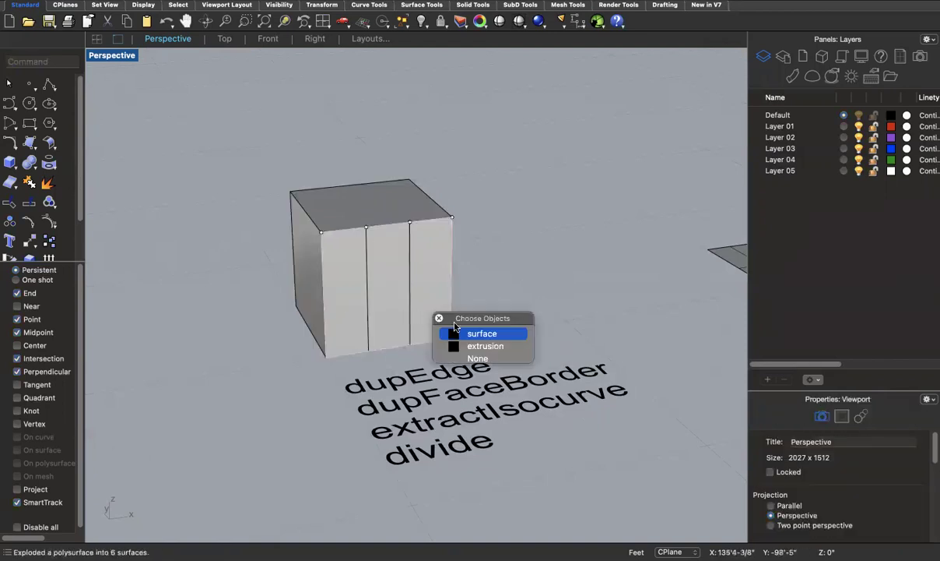
click(453, 342)
key(Escape)
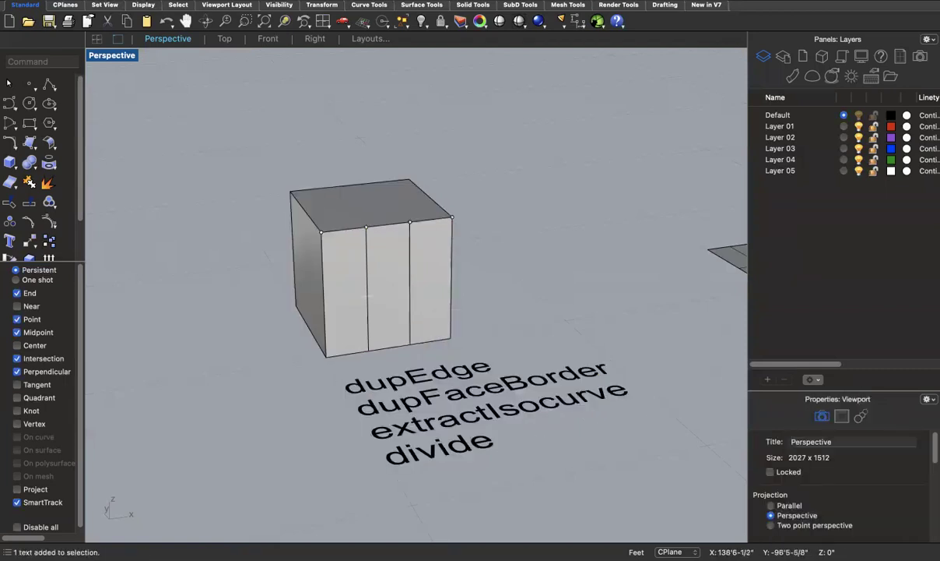
Trim the front face's middle strip, using the two vertical lines as cutting objects.
text(trim)
key(Return)
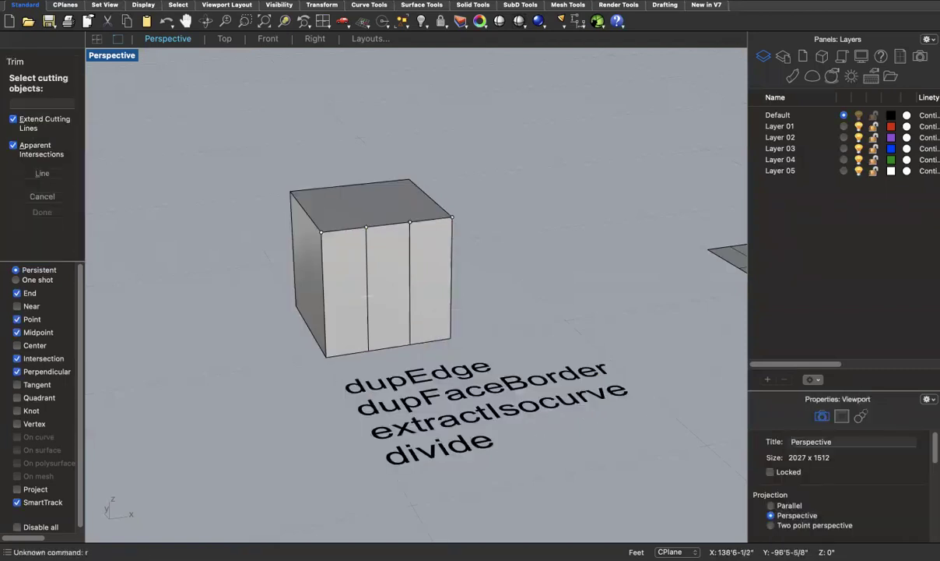
click(410, 311)
click(368, 329)
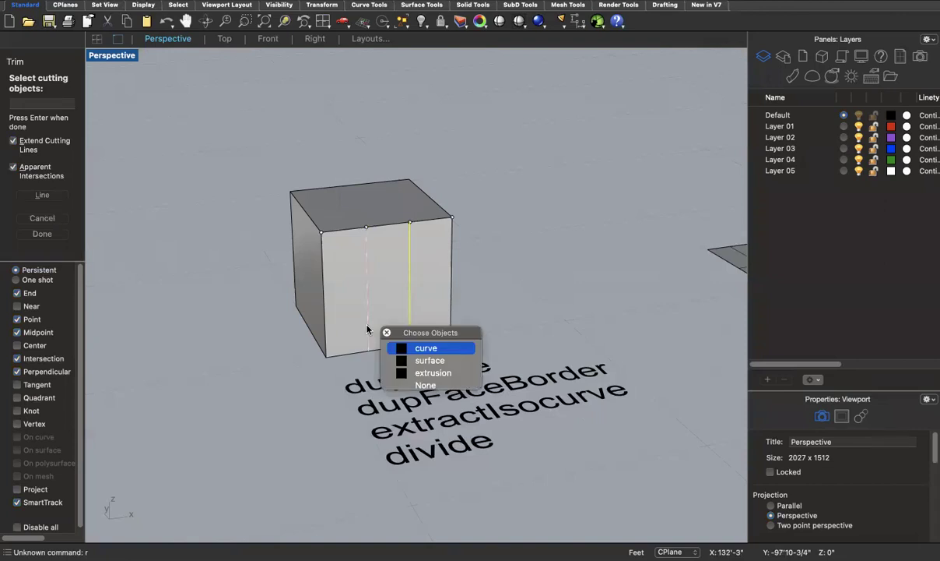
key(Return)
key(Return)
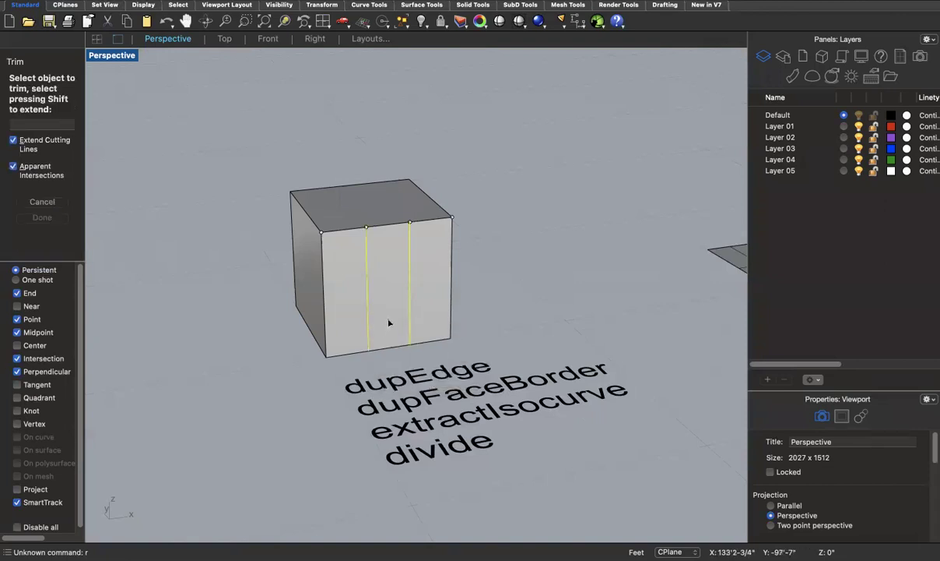
click(390, 323)
key(Return)
key(Return)
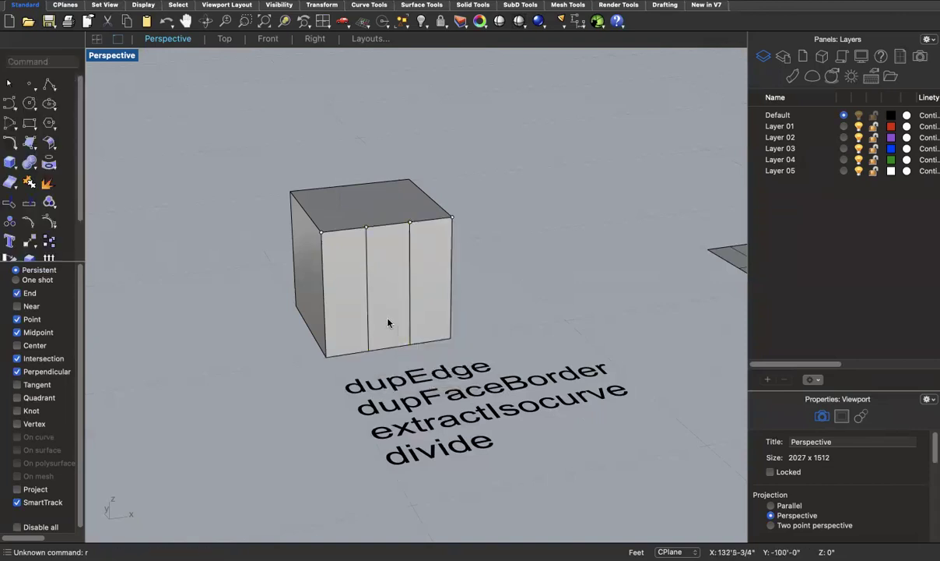
click(389, 322)
click(415, 335)
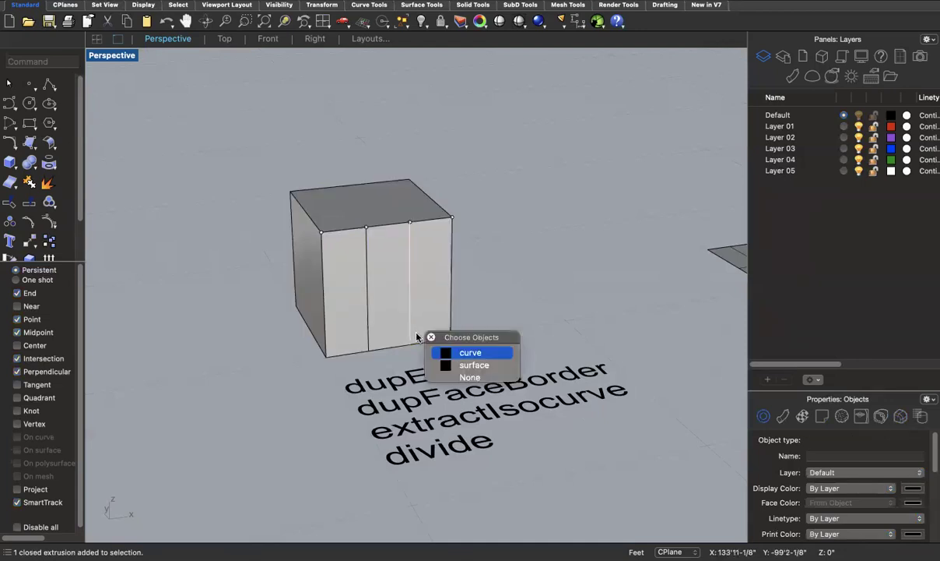
click(461, 355)
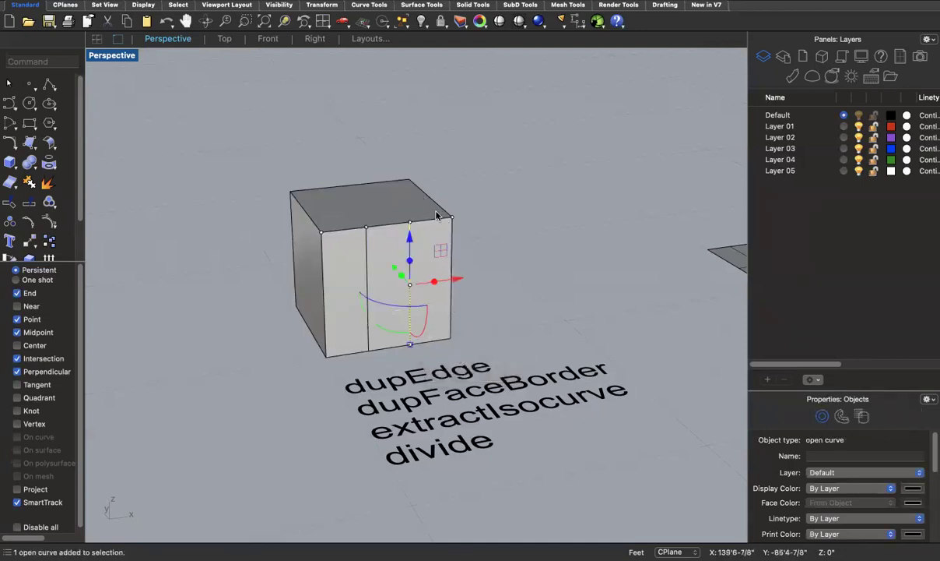
click(446, 238)
click(504, 278)
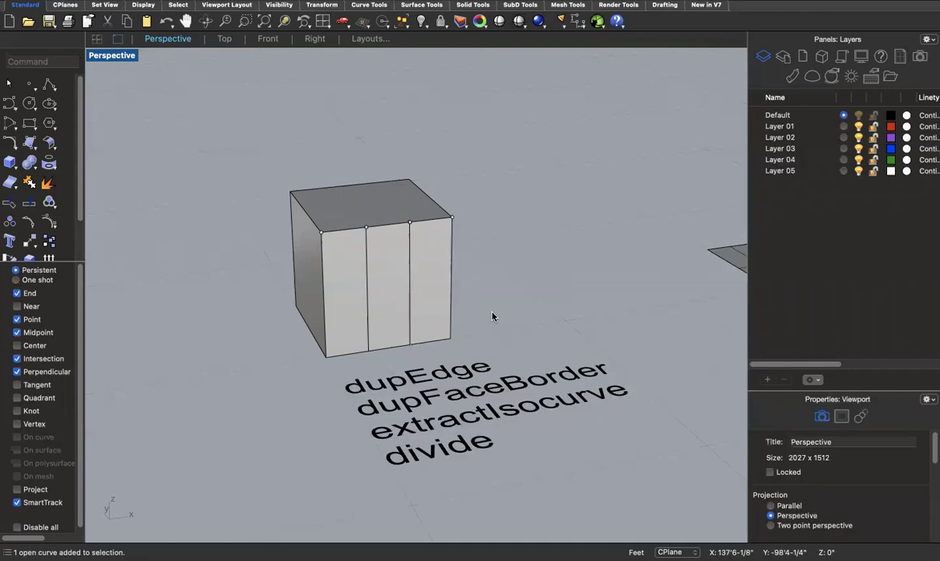
scroll(435, 309, down, 5)
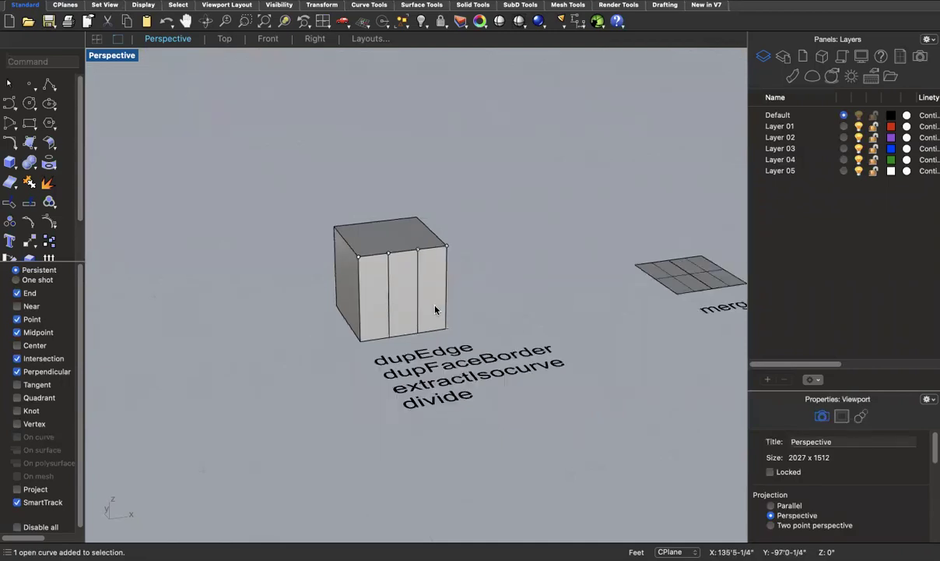
key(super+z)
Duplicate the top back edge of the cube as a separate curve with DupEdge.
scroll(432, 269, up, 3)
text(DupEdge)
key(Return)
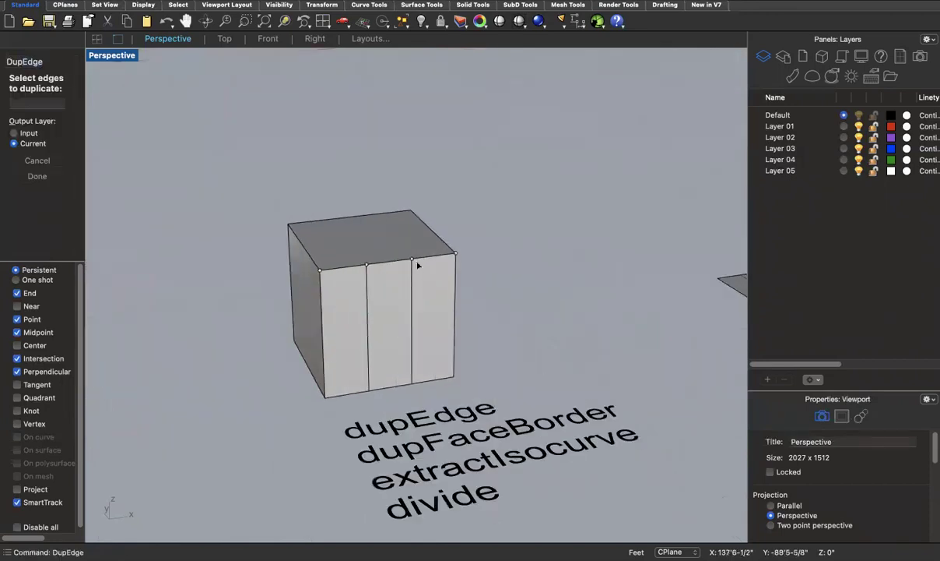
click(328, 221)
key(Return)
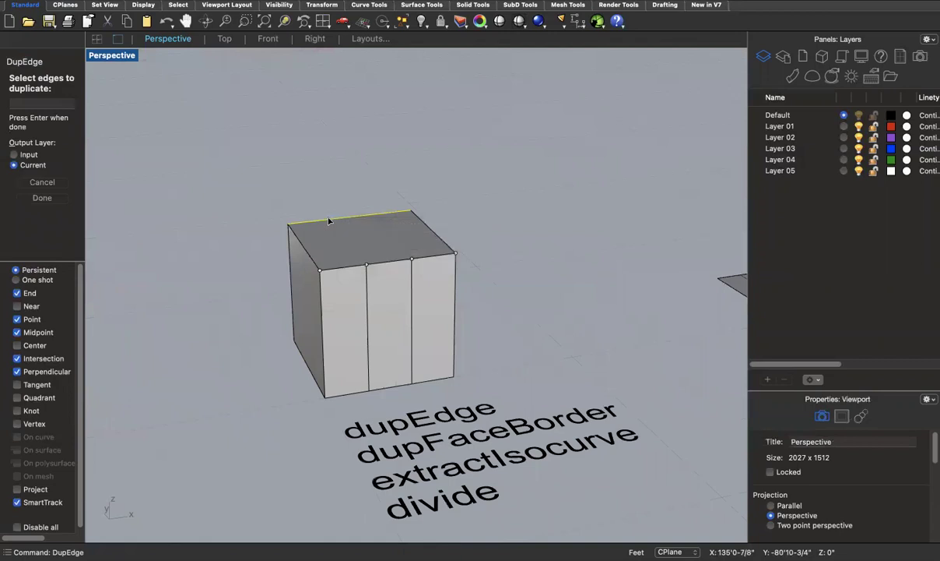
key(Return)
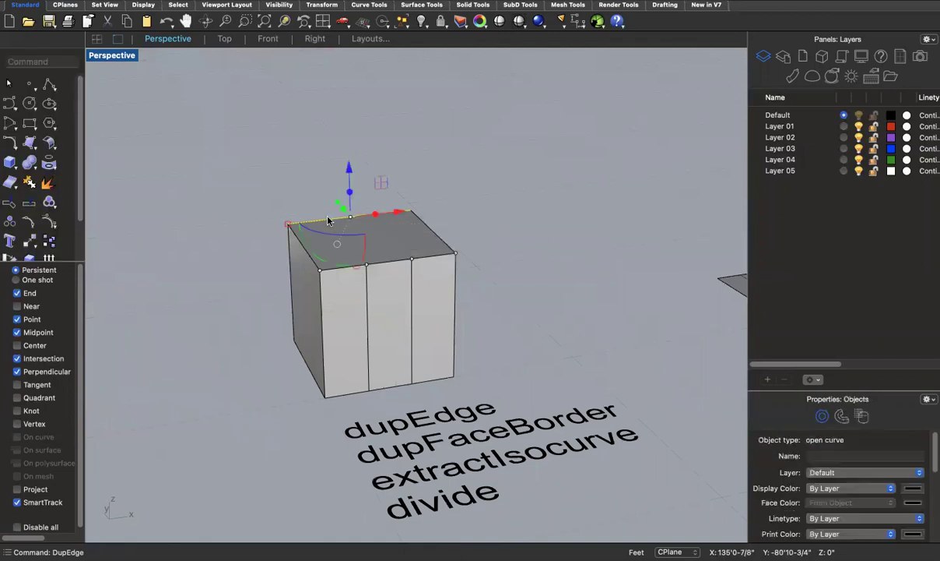
Divide the duplicated top back edge by length into 1-foot segments, with its ends marked.
text(Divide)
key(Return)
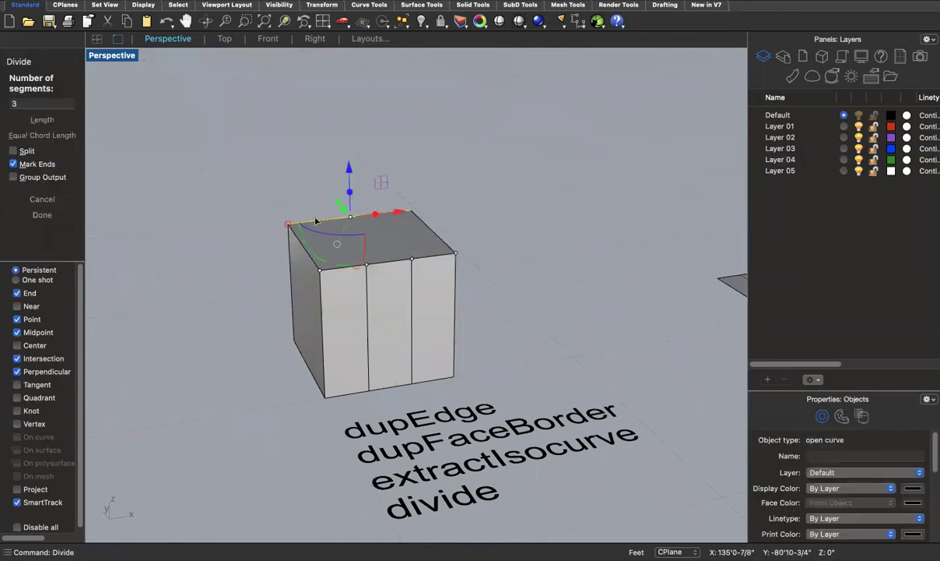
click(43, 117)
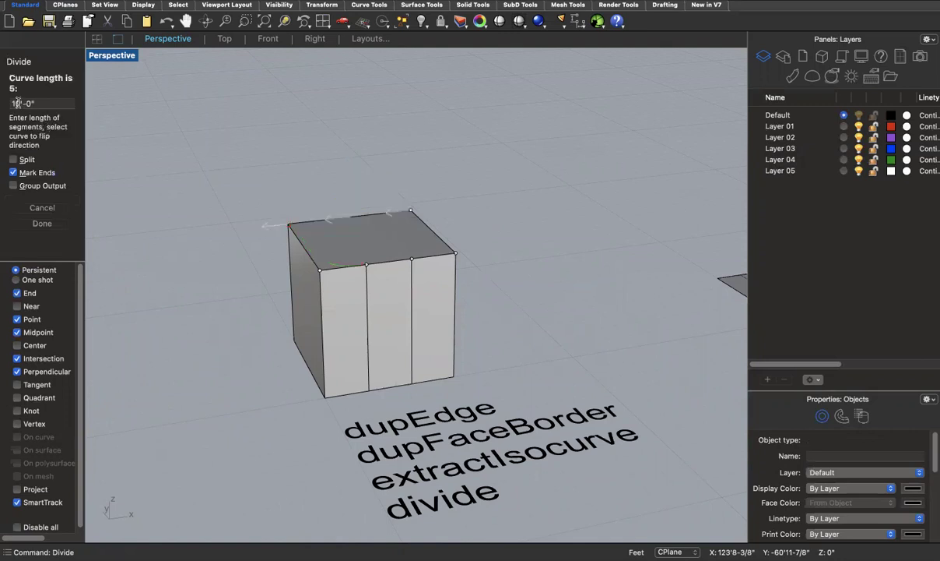
click(16, 103)
text(1)
key(Return)
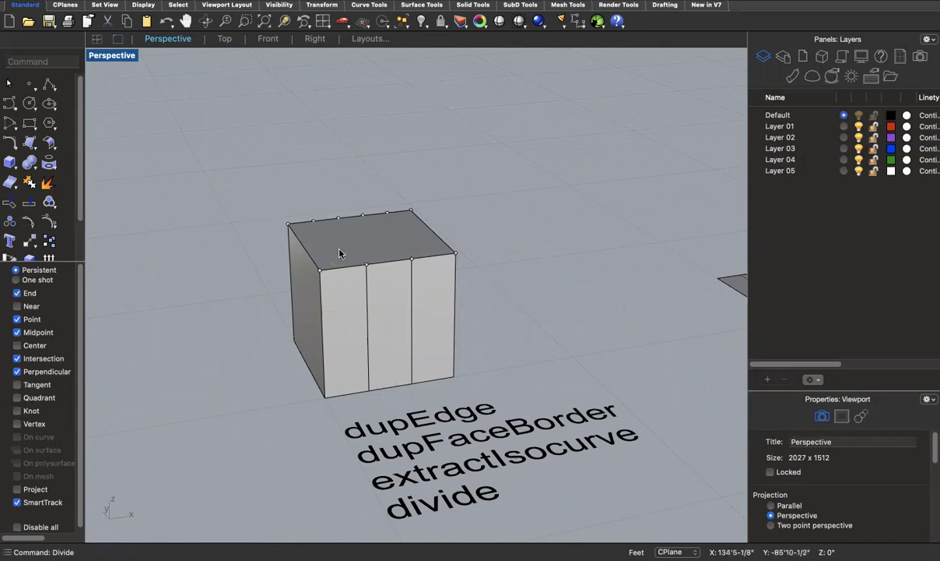
Join the two adjacent flat surfaces beside the mergeAllCoplanarSrf label into one polysurface and clear the selection.
scroll(339, 251, down, 10)
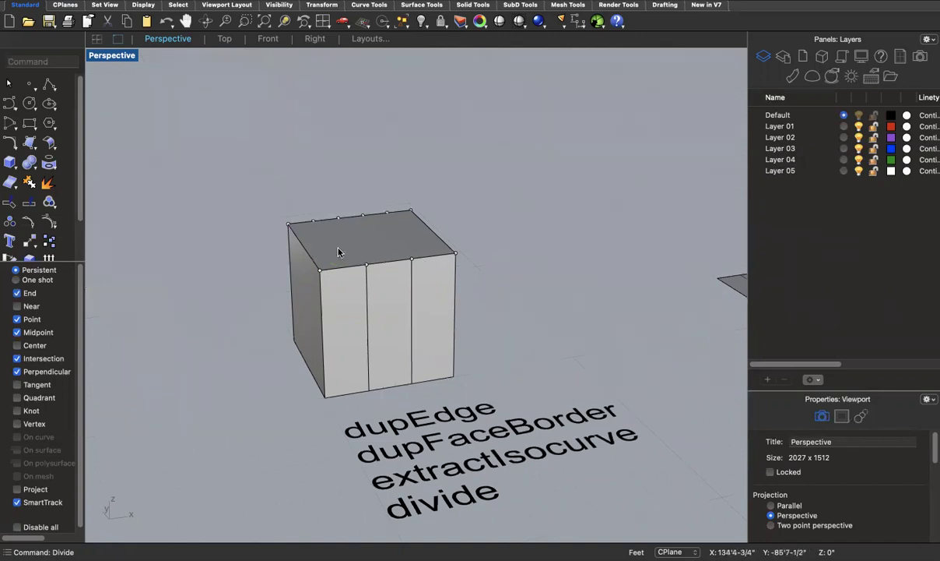
scroll(340, 253, right, 3)
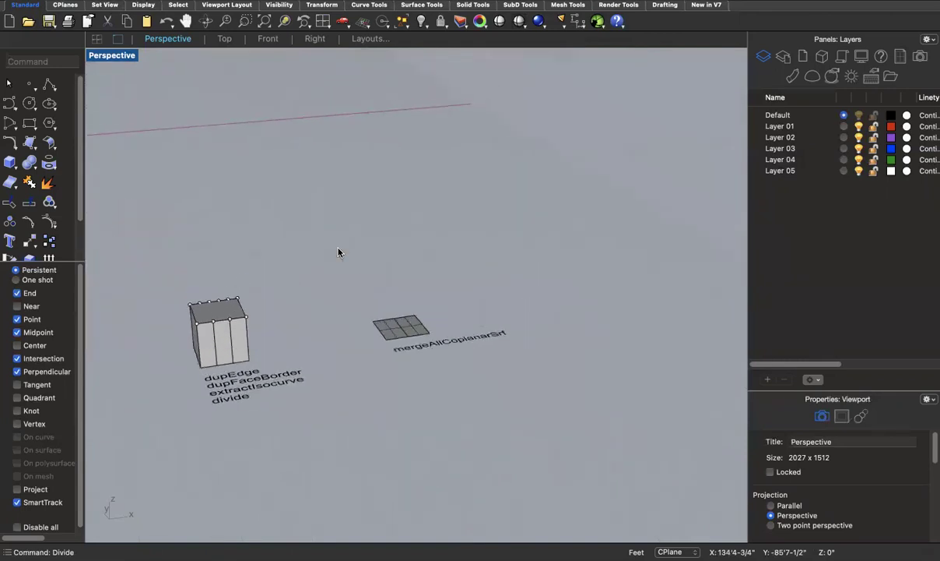
scroll(514, 260, up, 8)
scroll(275, 330, up, 2)
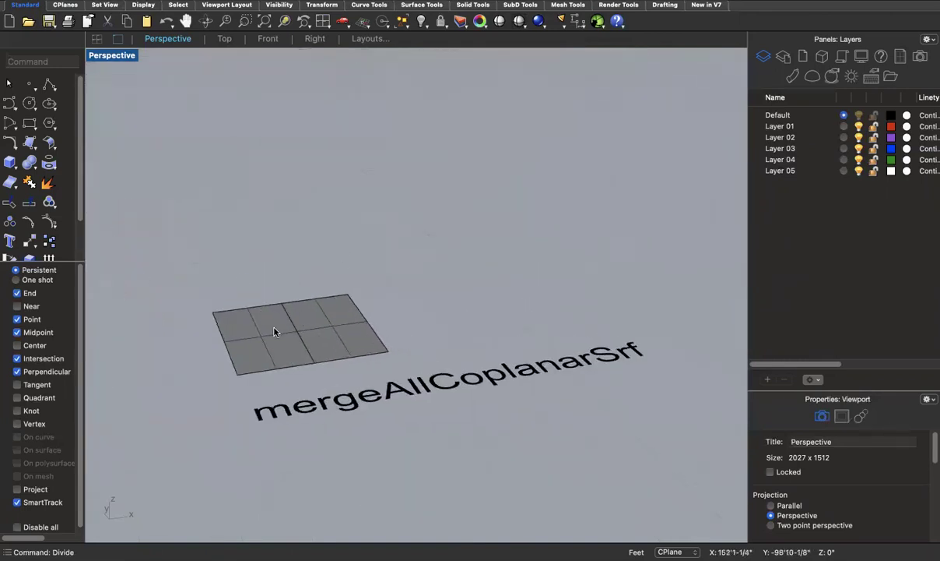
scroll(274, 331, up, 2)
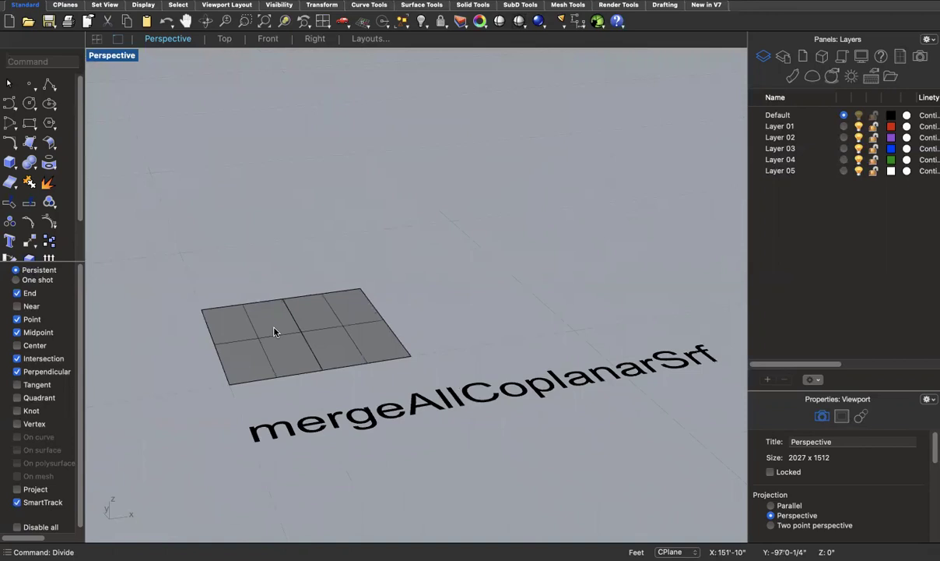
click(274, 331)
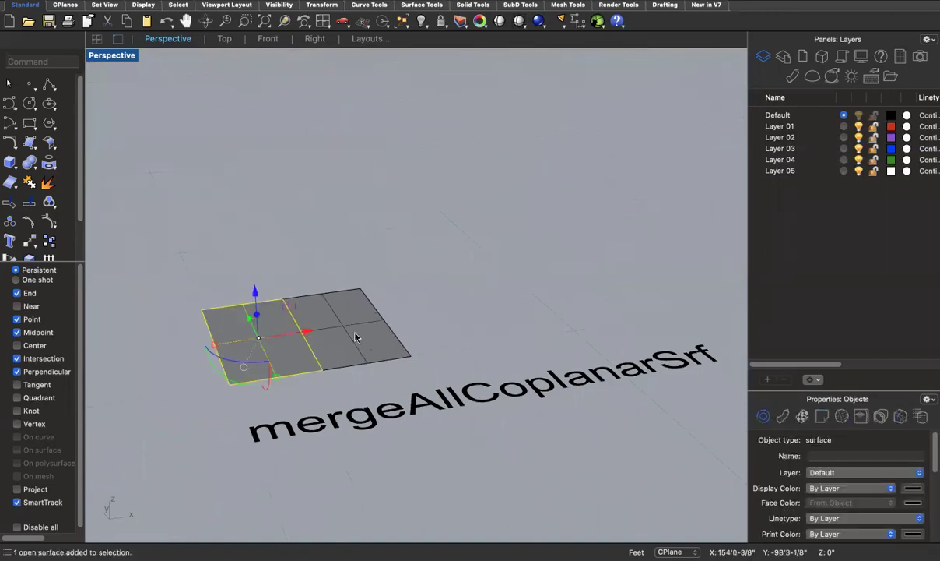
click(416, 310)
click(342, 320)
shift+click(253, 333)
text(join)
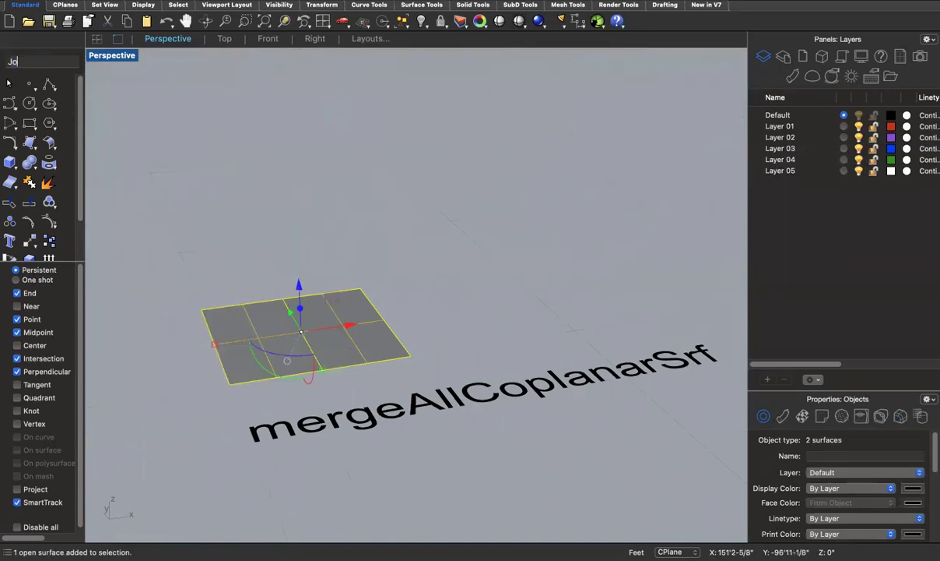
key(Return)
key(Escape)
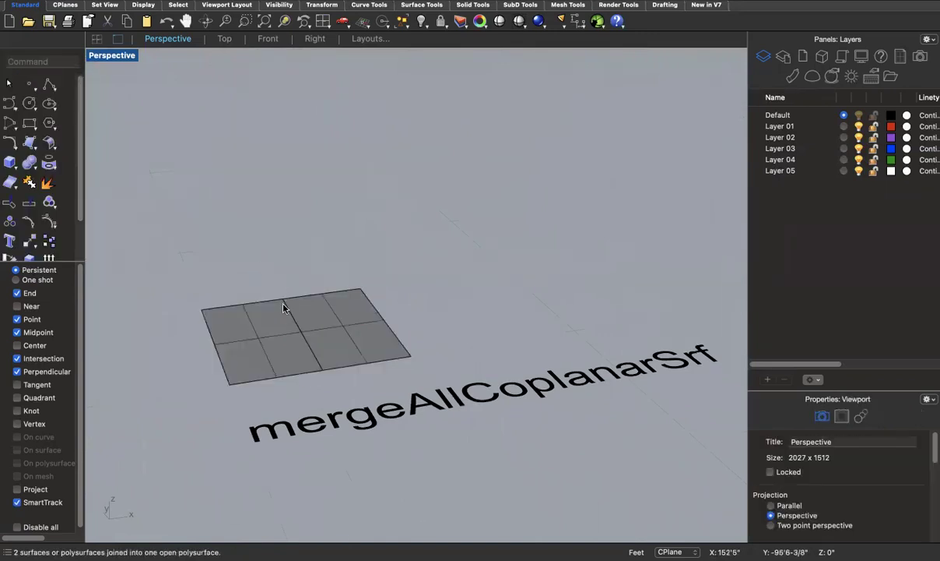
Merge the coplanar faces of the joined flat polysurface into a single surface and clear the selection.
click(340, 327)
text(Merge)
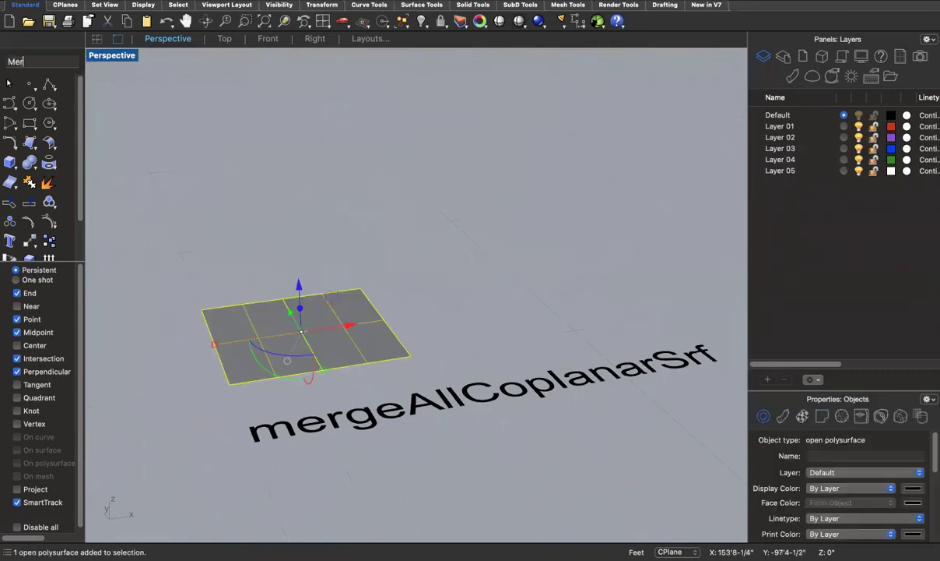
key(Return)
click(371, 325)
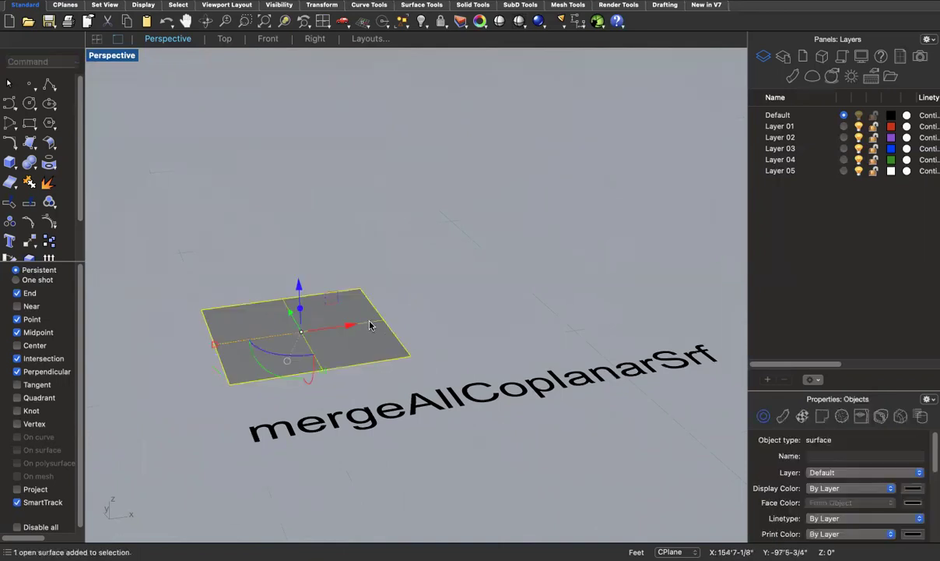
click(445, 316)
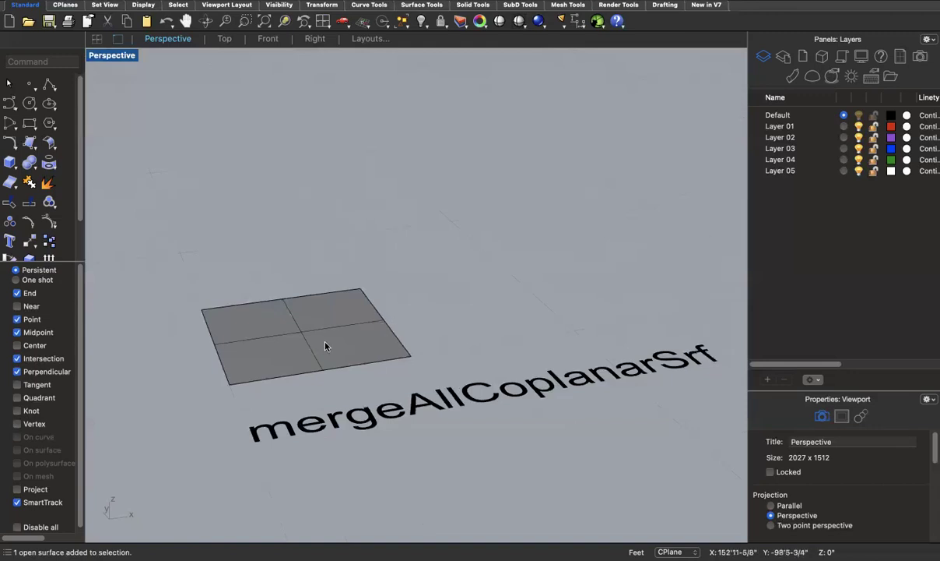
click(355, 332)
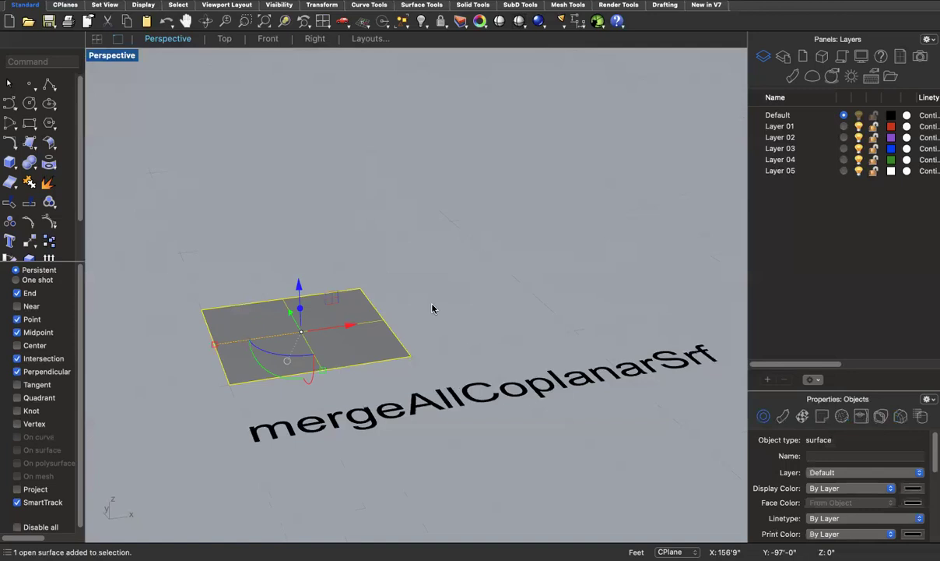
scroll(433, 309, down, 10)
scroll(433, 308, down, 10)
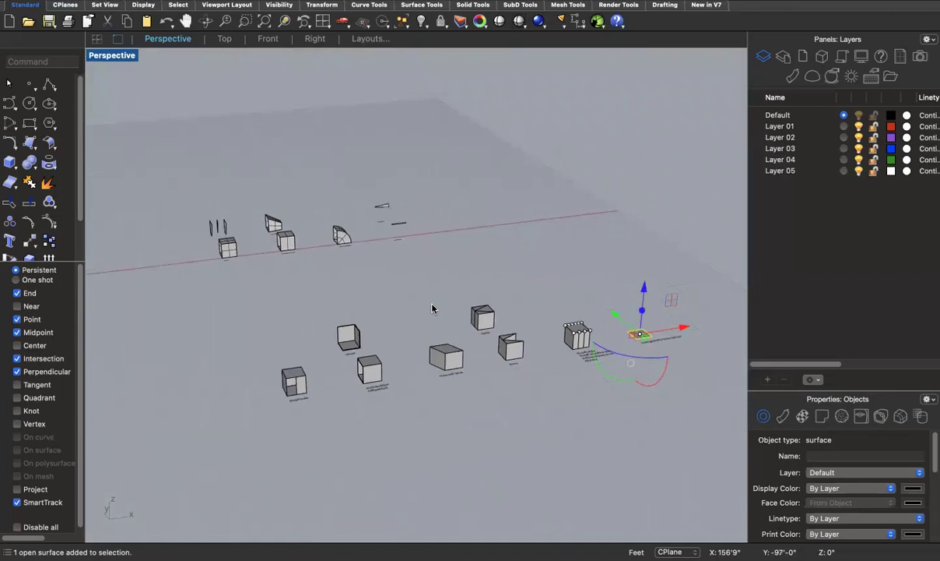
scroll(430, 313, up, 5)
scroll(427, 315, down, 1)
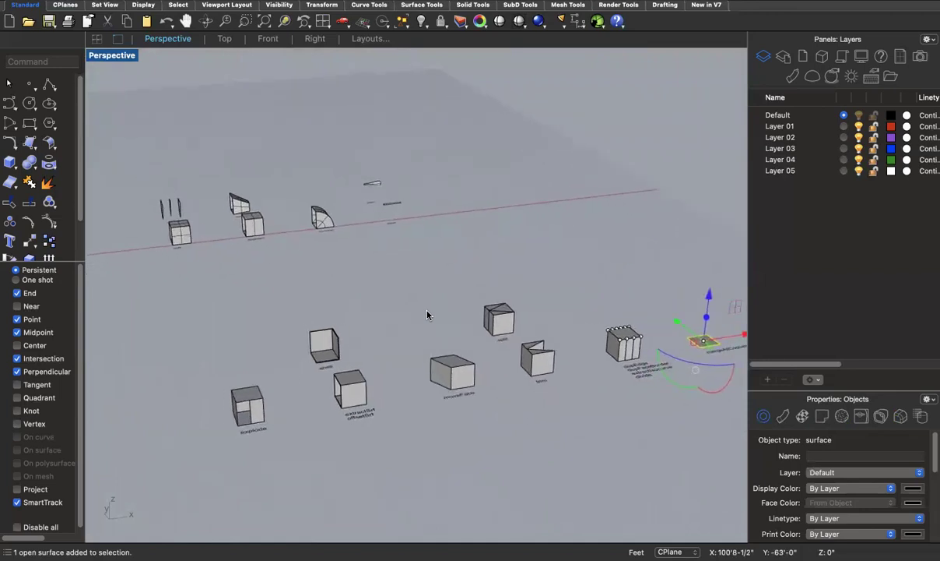